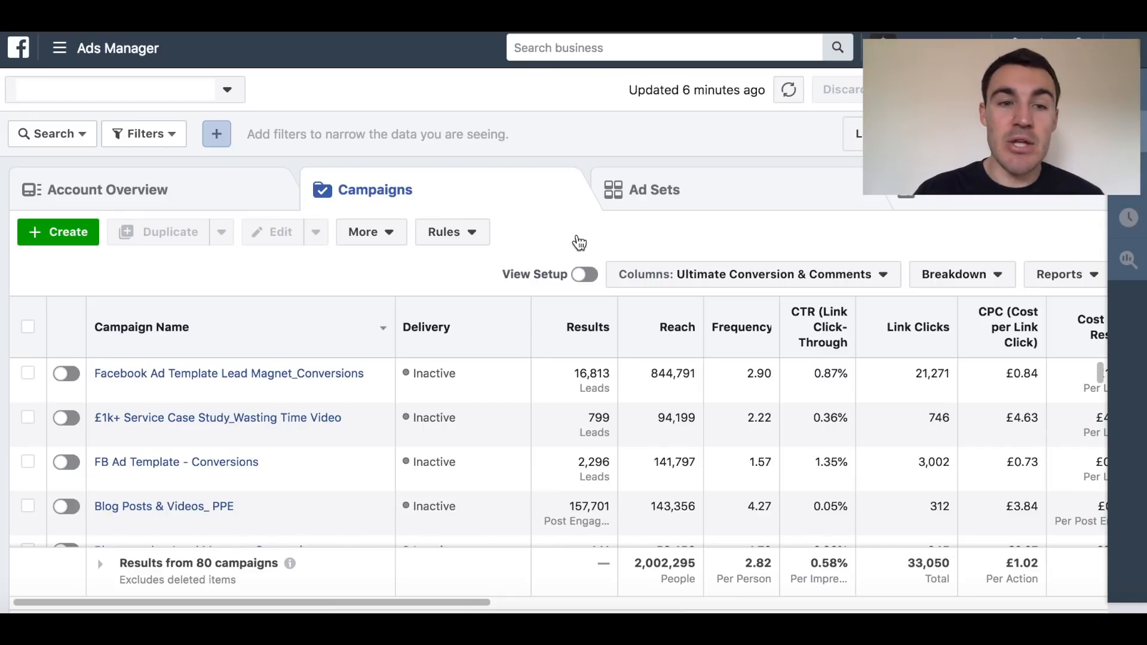
- Start a new campaign named "Example Lead Ad Campaign" with the Lead generation objective
click(74, 238)
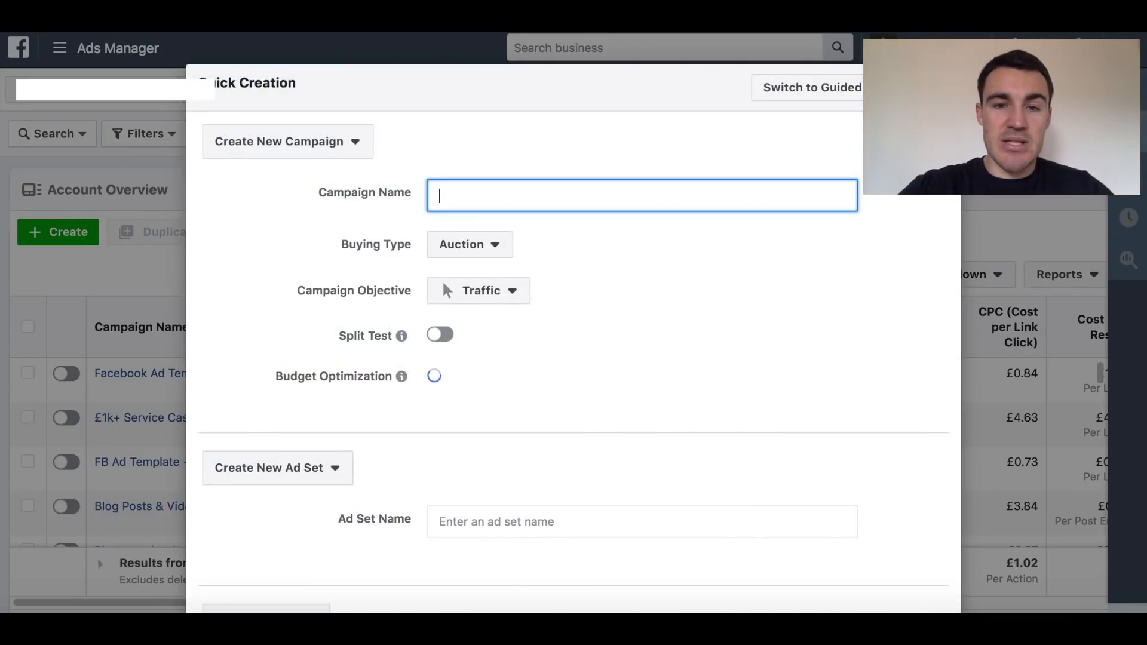
text(Example Lead)
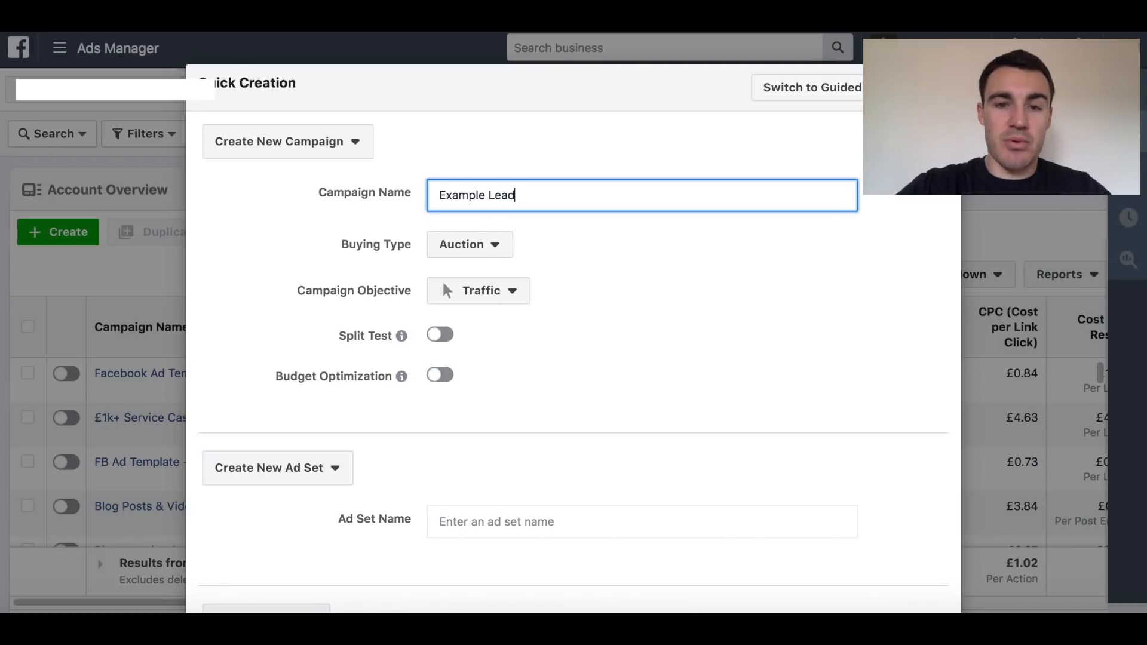
text( Ad Campaign)
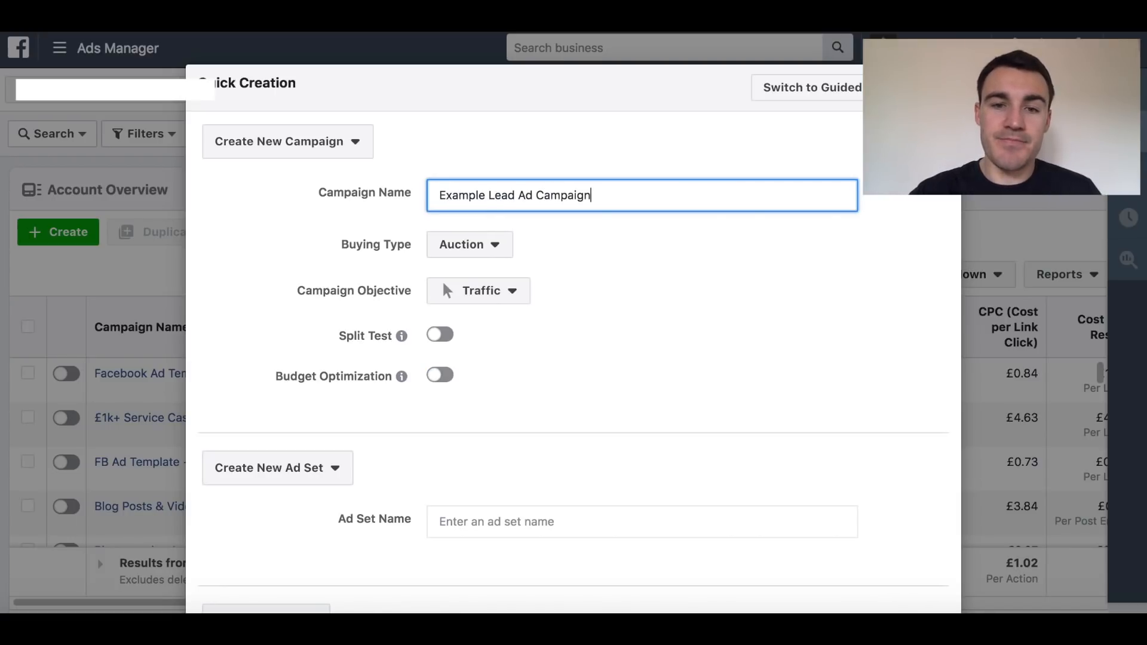
click(510, 297)
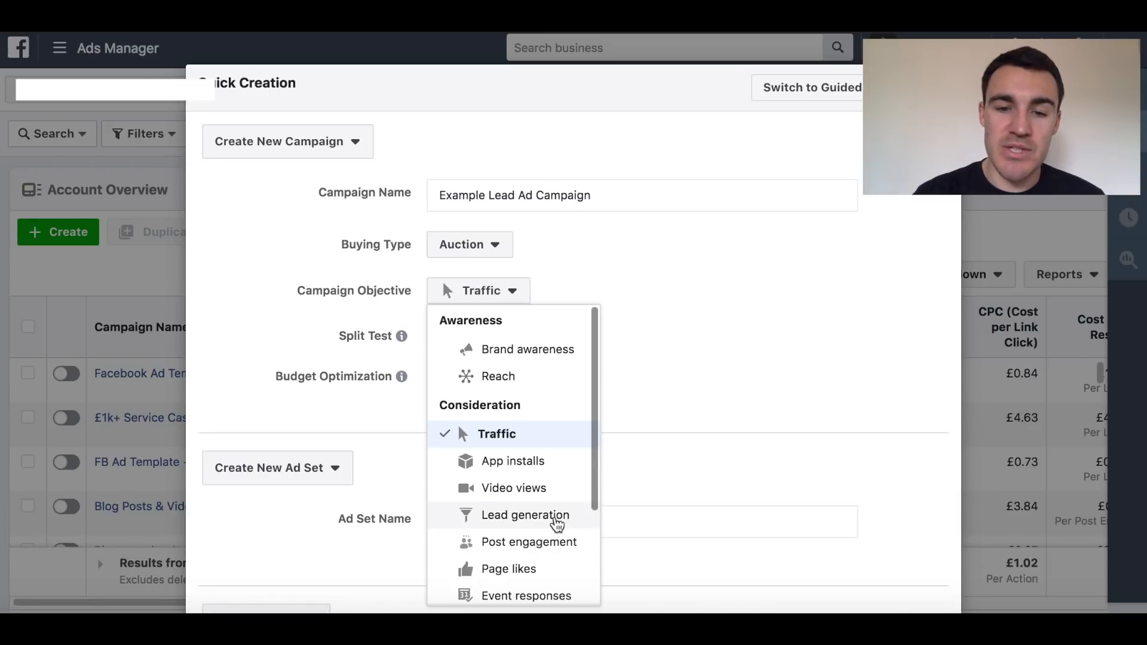
click(554, 518)
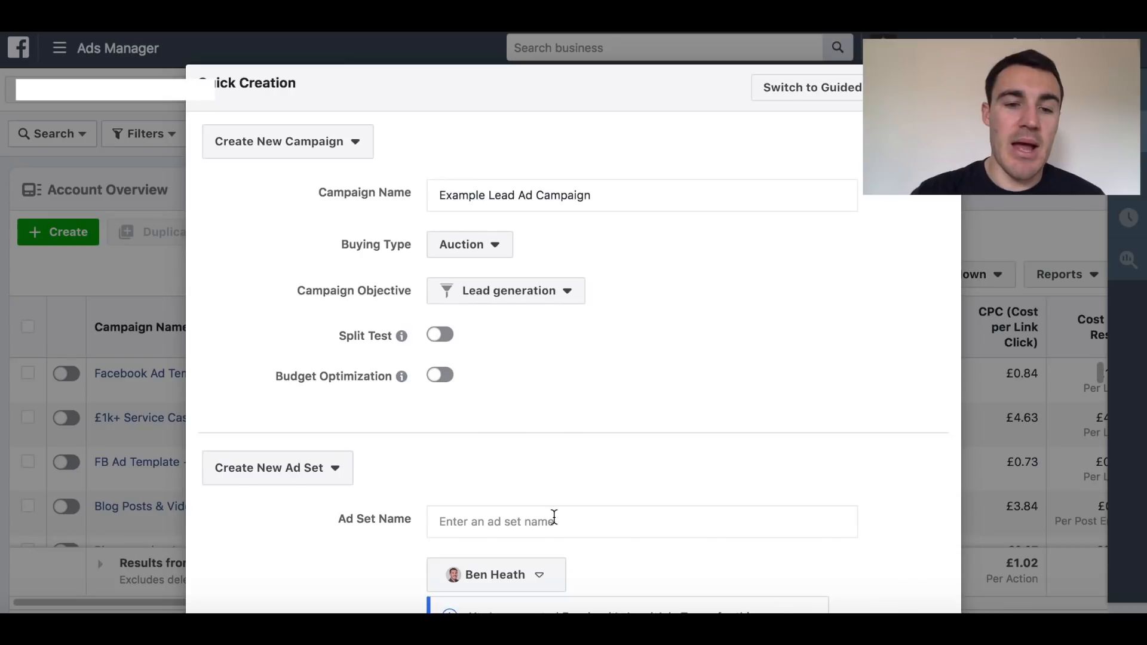
- Name the new ad set "Placeholder"
scroll(555, 517, down, 3)
click(489, 401)
text(Placehold)
key(BackSpace)
text(holder)
scroll(598, 400, down, 5)
- Name the new ad "Placeholder" and save the campaign, ad set and ad as a draft
click(500, 452)
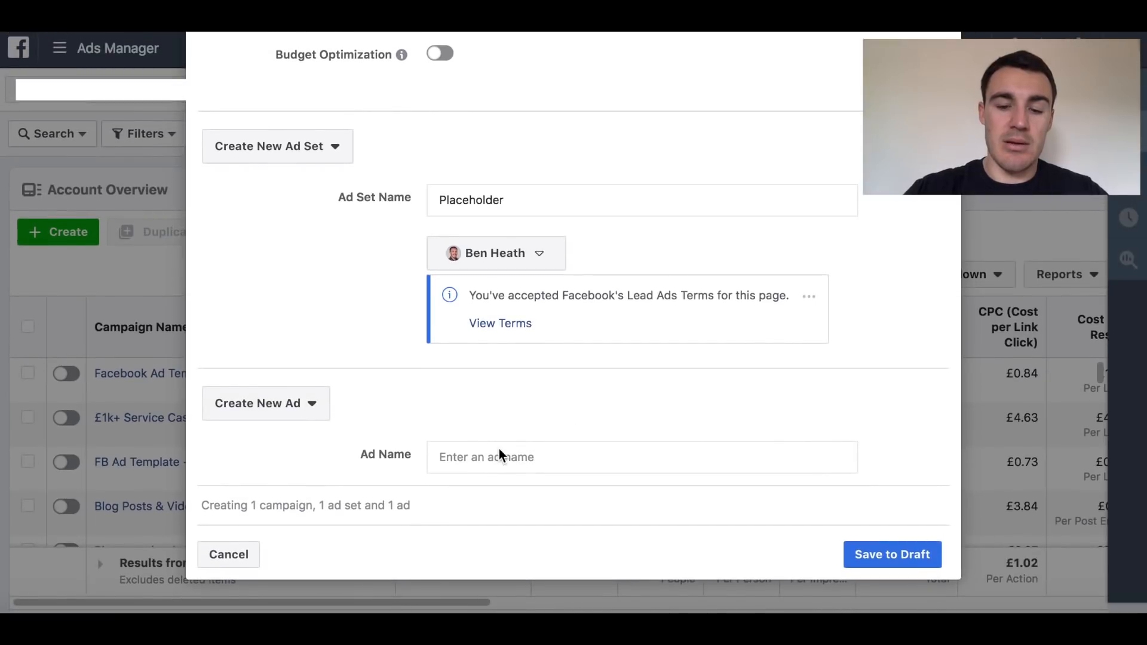
click(499, 456)
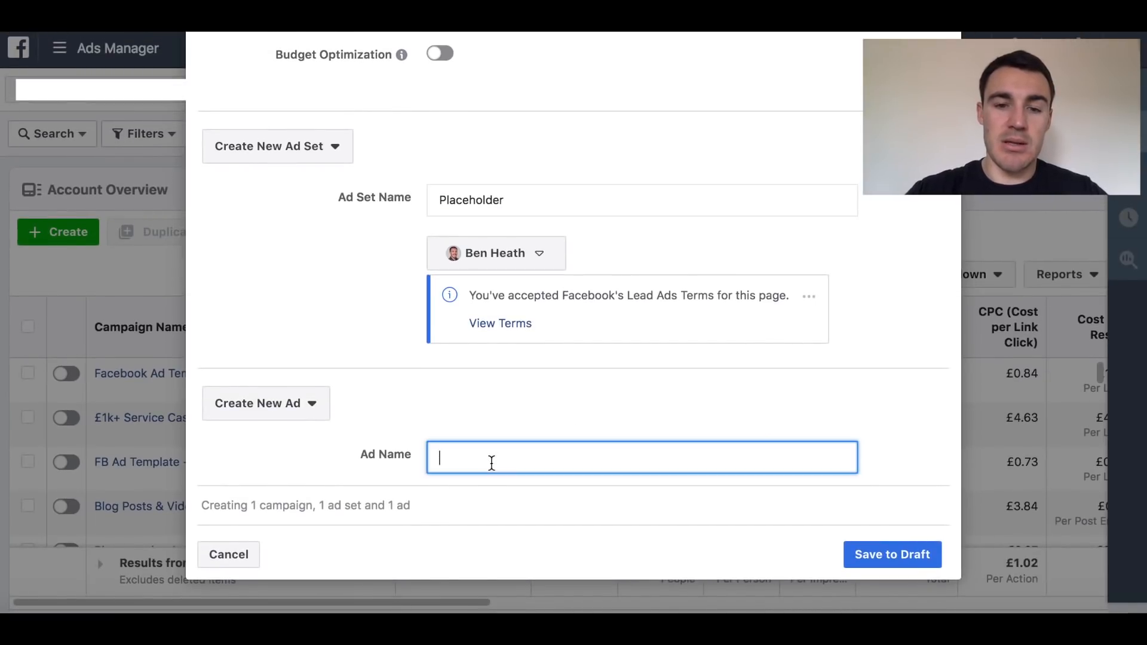
text(Placeholder)
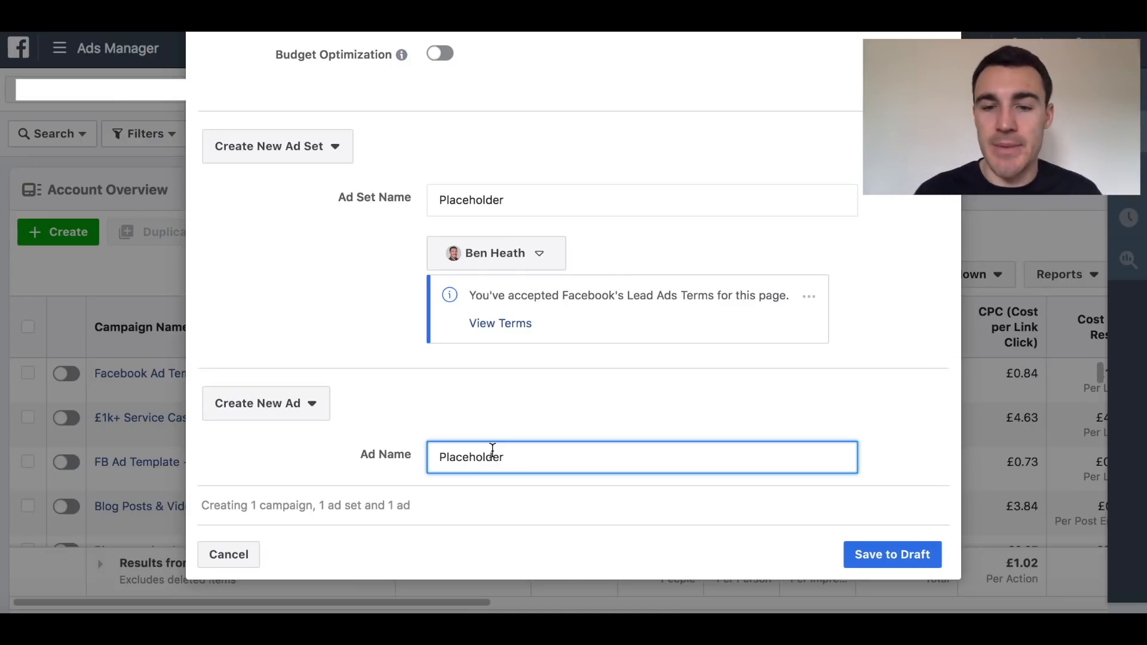
click(908, 559)
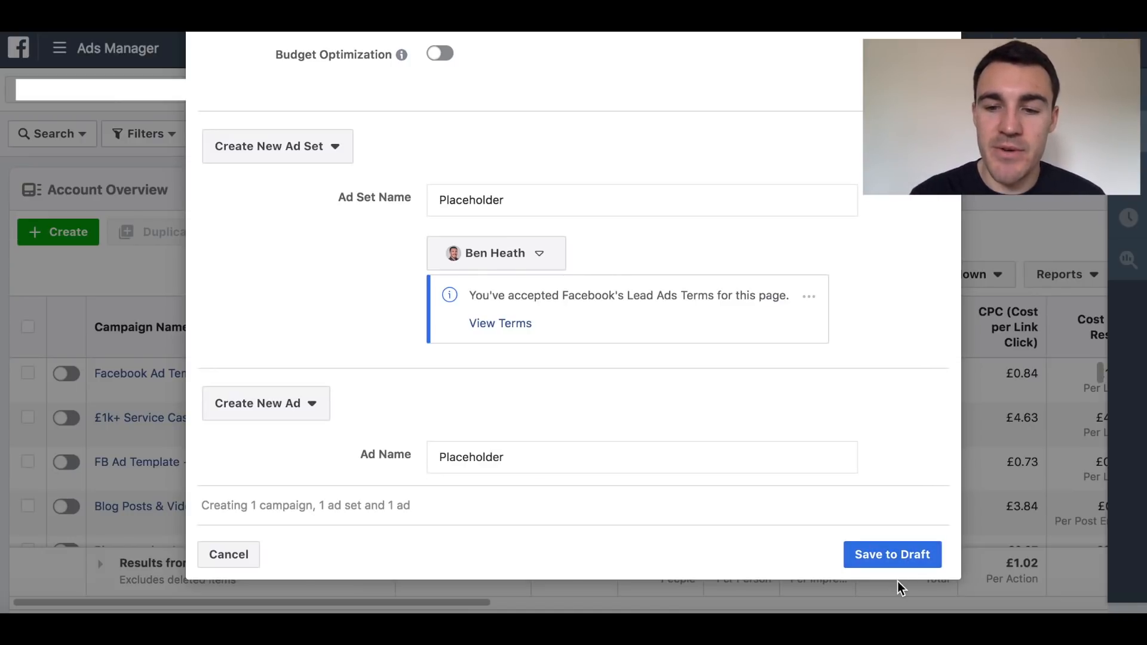
click(908, 559)
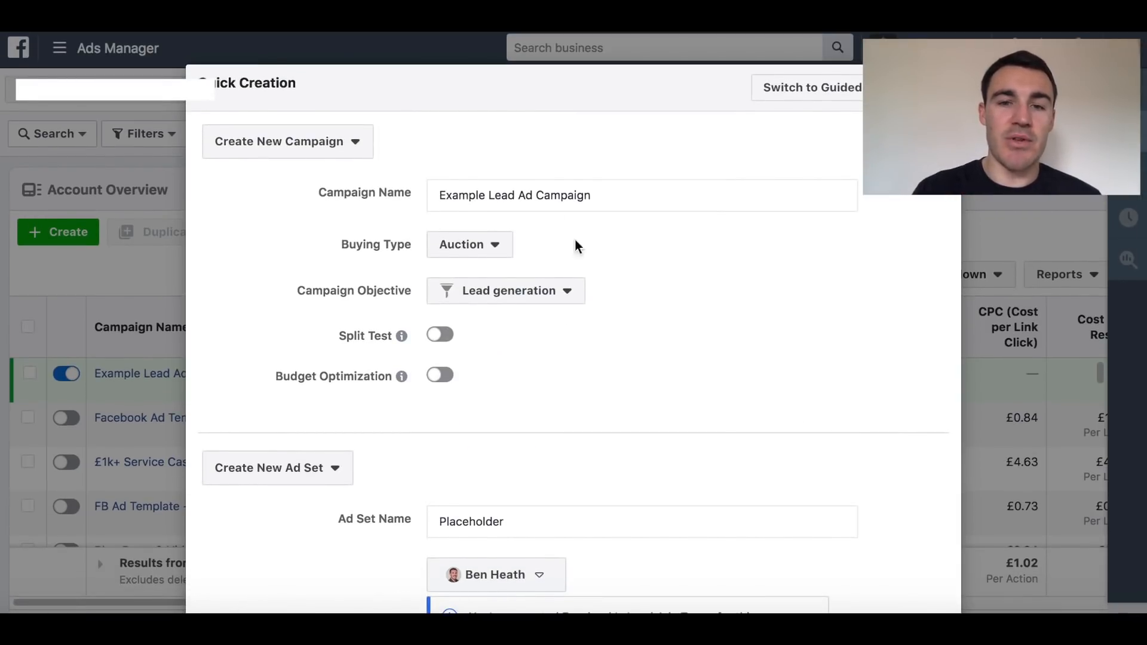
- Review the draft campaign's objective, buying type, spending limit and budget optimization settings
scroll(635, 328, down, 5)
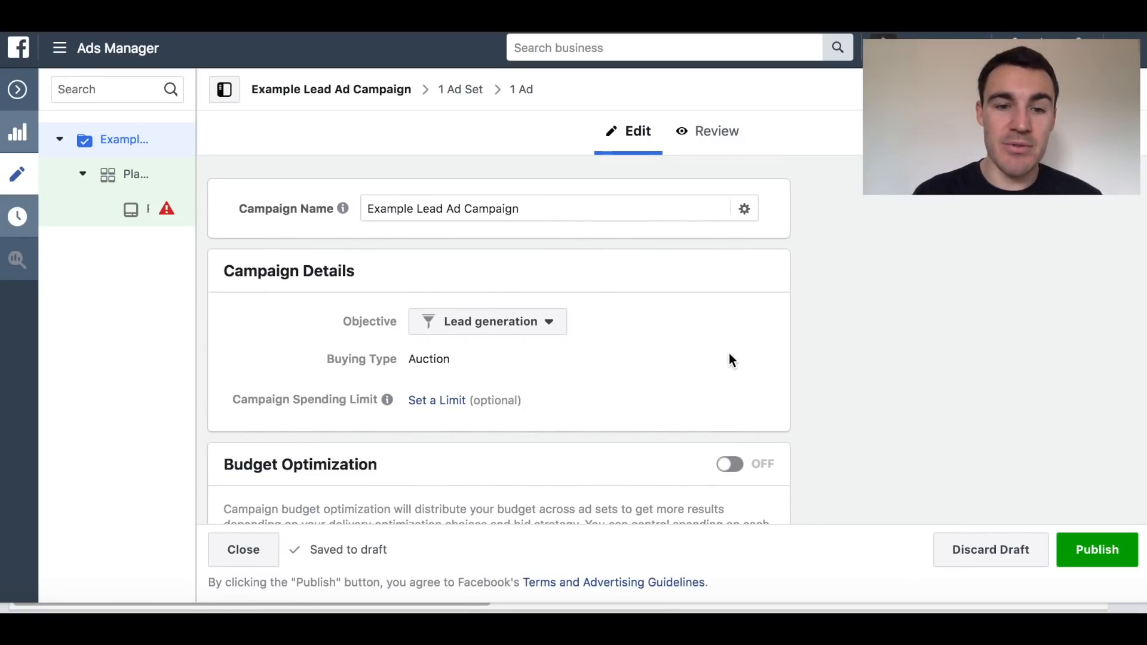
scroll(730, 354, down, 1)
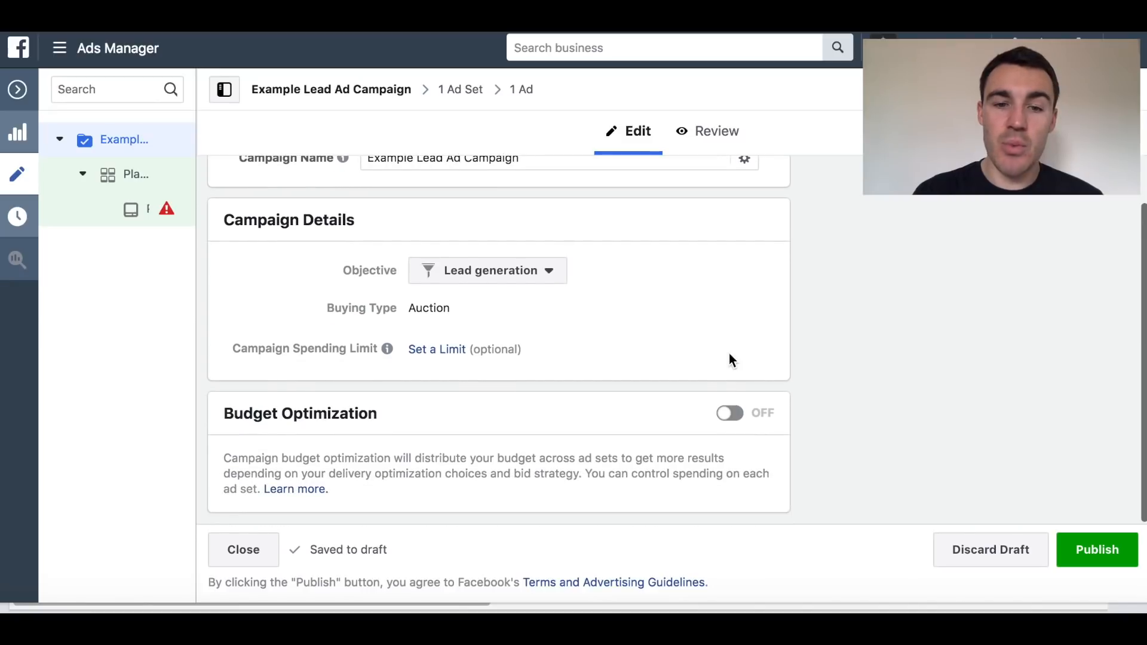
scroll(666, 336, up, 1)
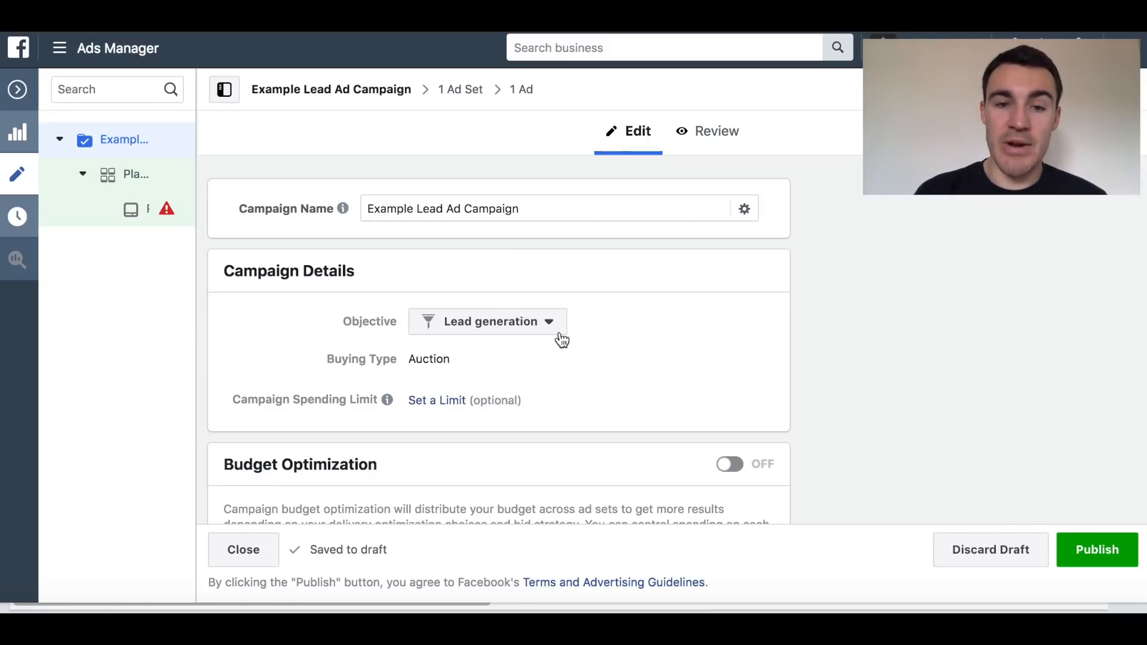
- Open the Placeholder ad set and examine its page, dynamic creative, budget, schedule and audience settings
click(468, 96)
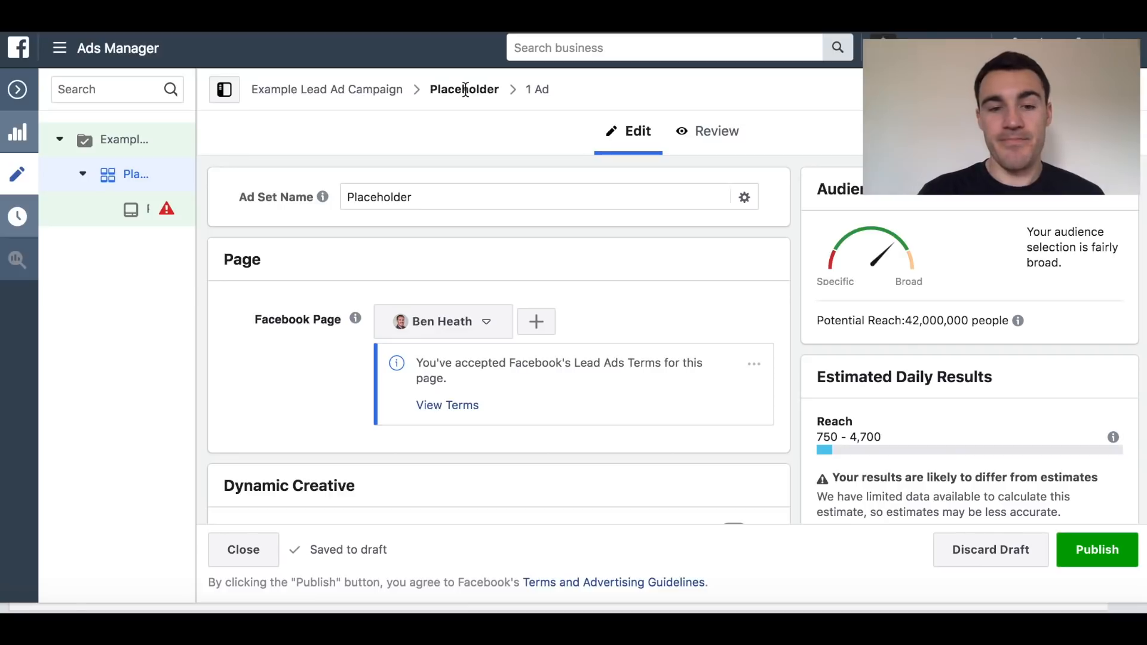
scroll(654, 295, down, 2)
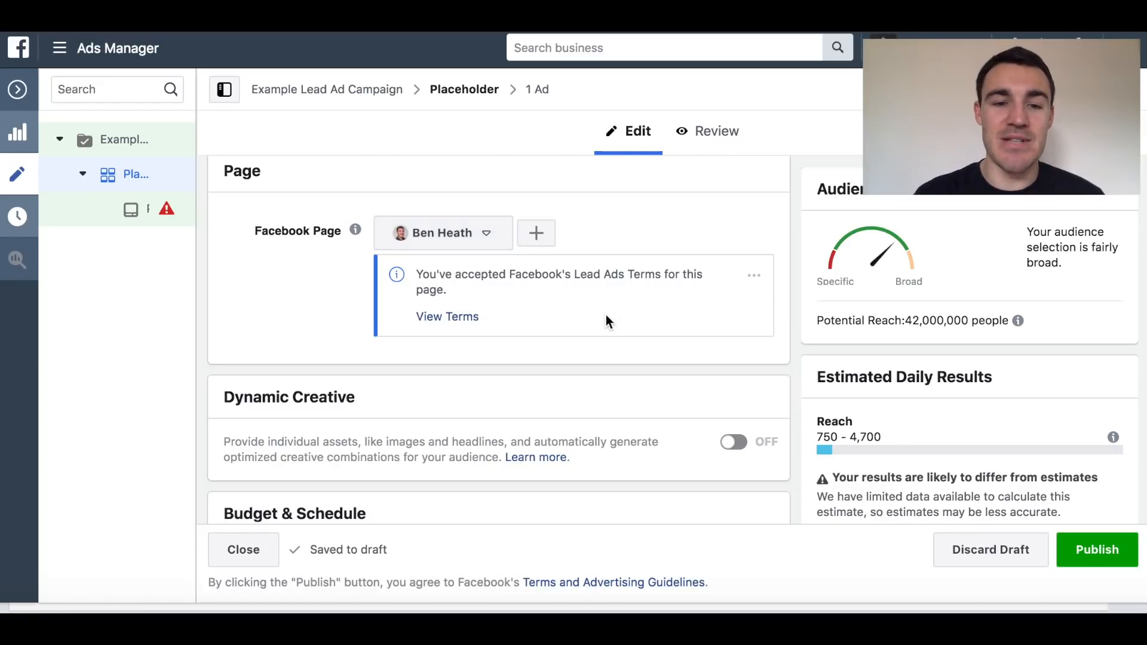
scroll(606, 315, down, 5)
scroll(715, 296, down, 2)
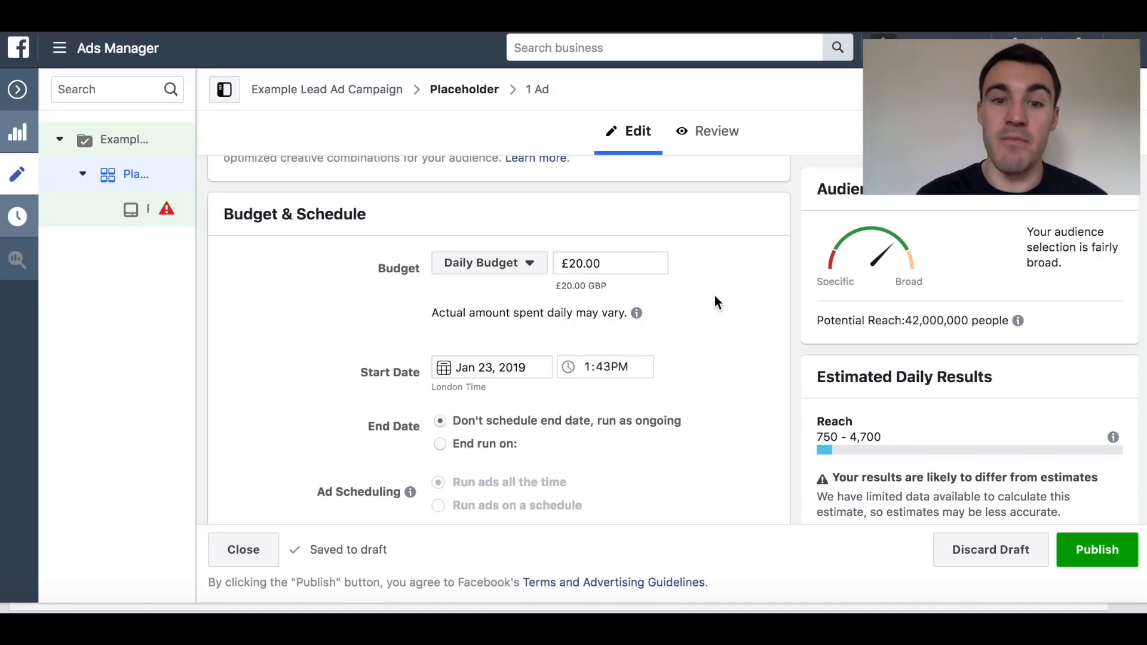
scroll(719, 304, down, 5)
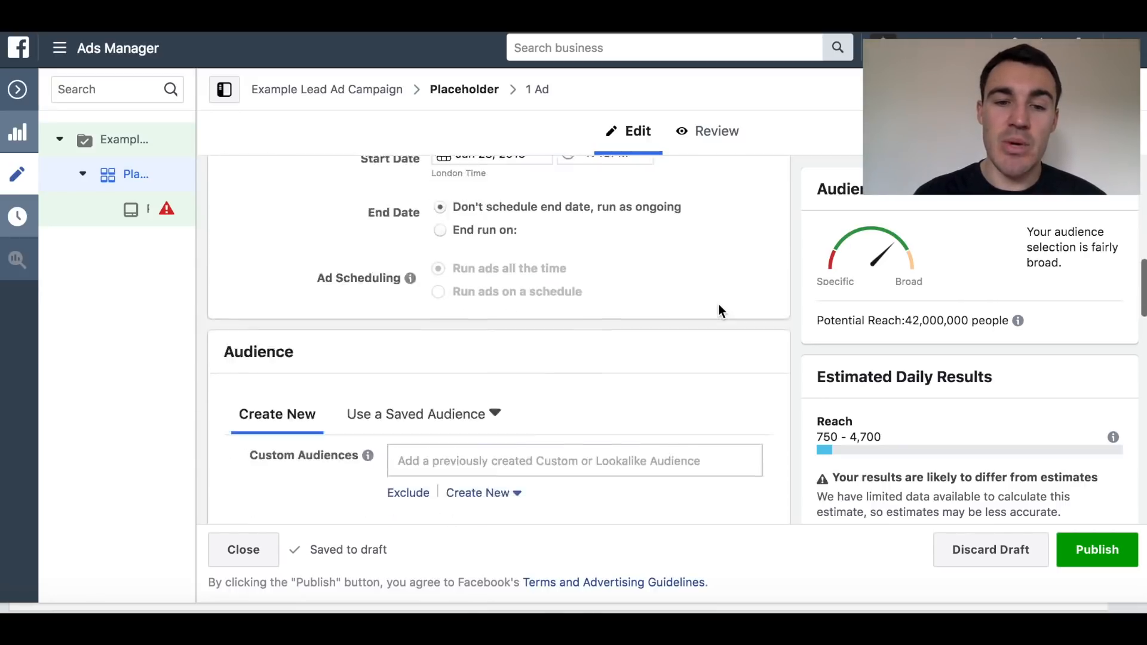
scroll(719, 309, down, 2)
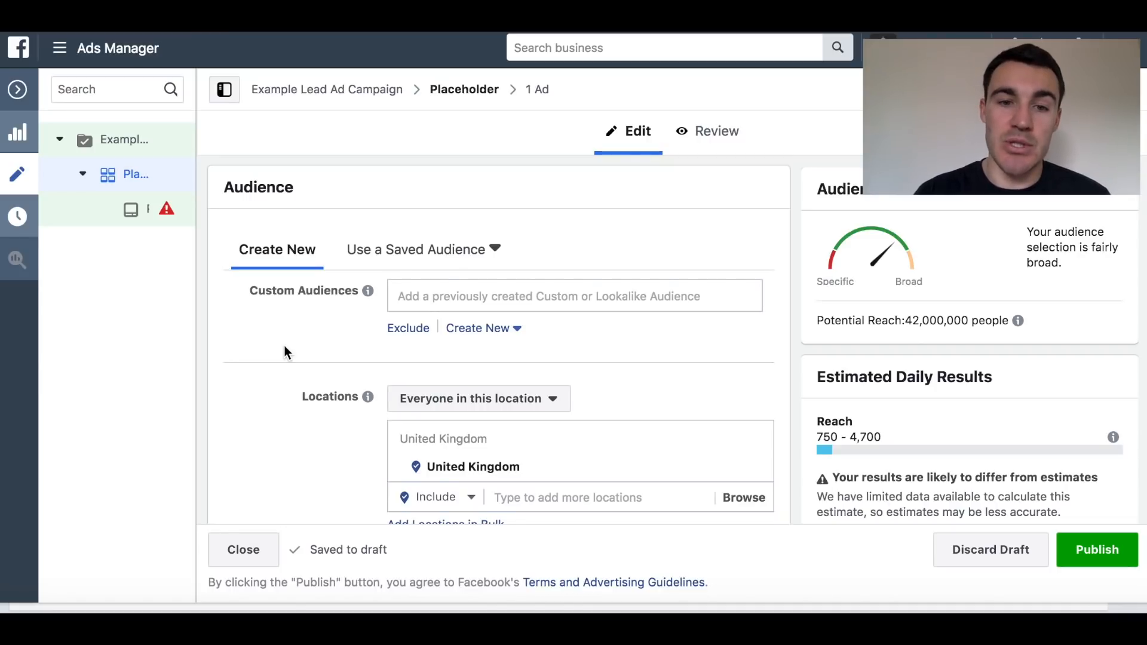
scroll(284, 346, down, 2)
scroll(657, 275, down, 1)
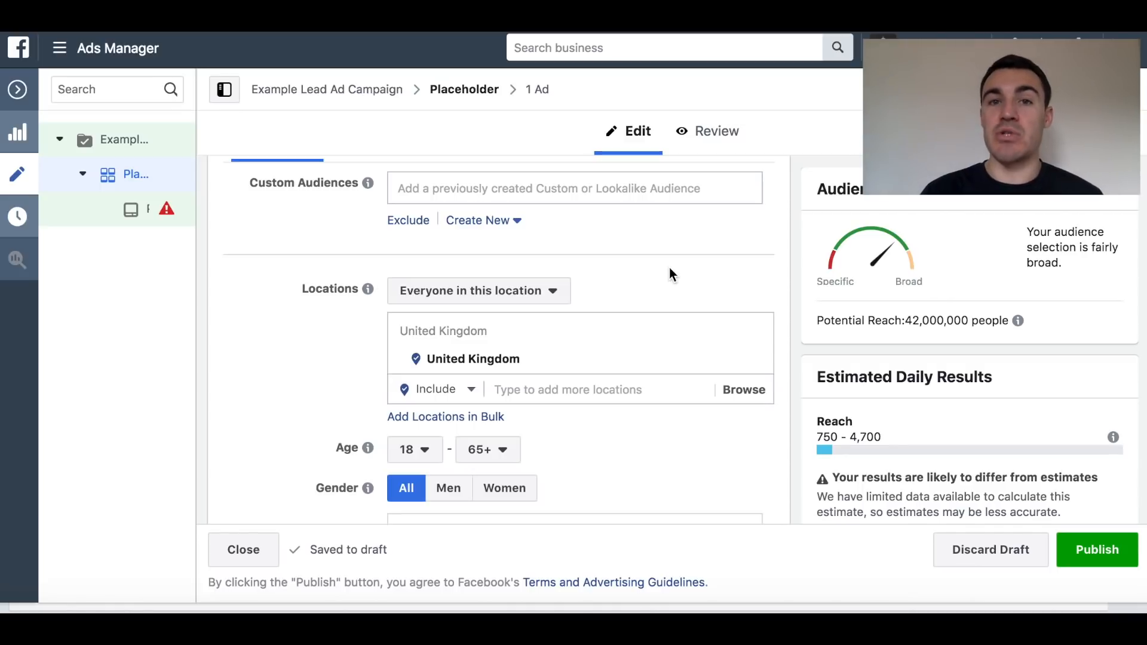
- Replace the United Kingdom with Cirencester, Gloucestershire, England as the audience's target location
mouse_move(655, 360)
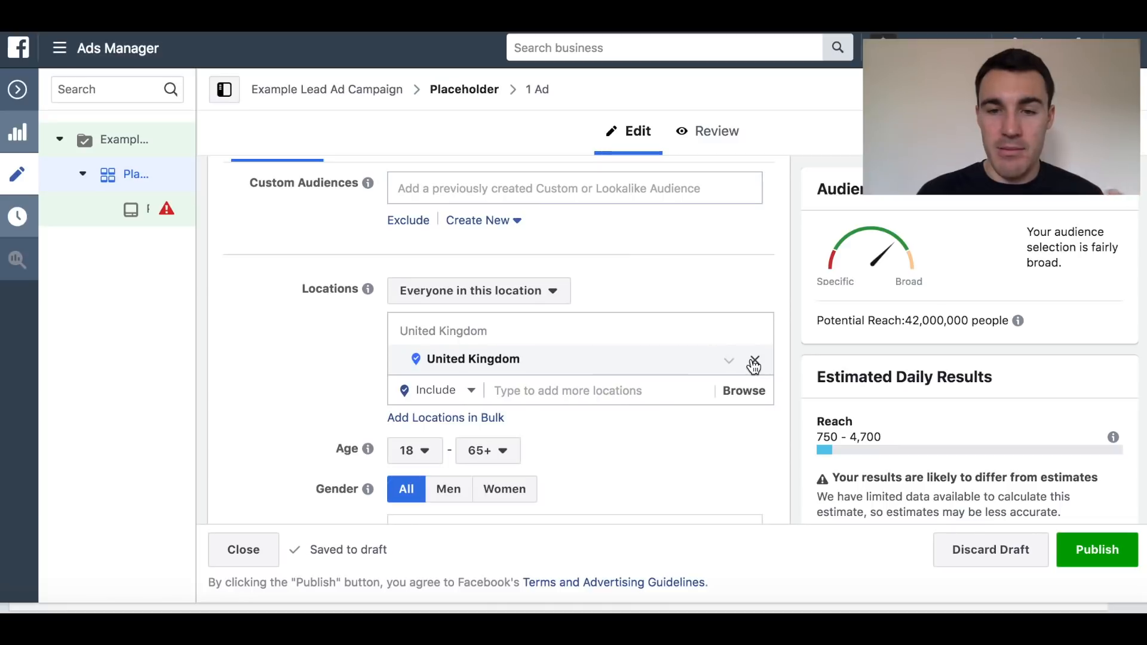
click(754, 361)
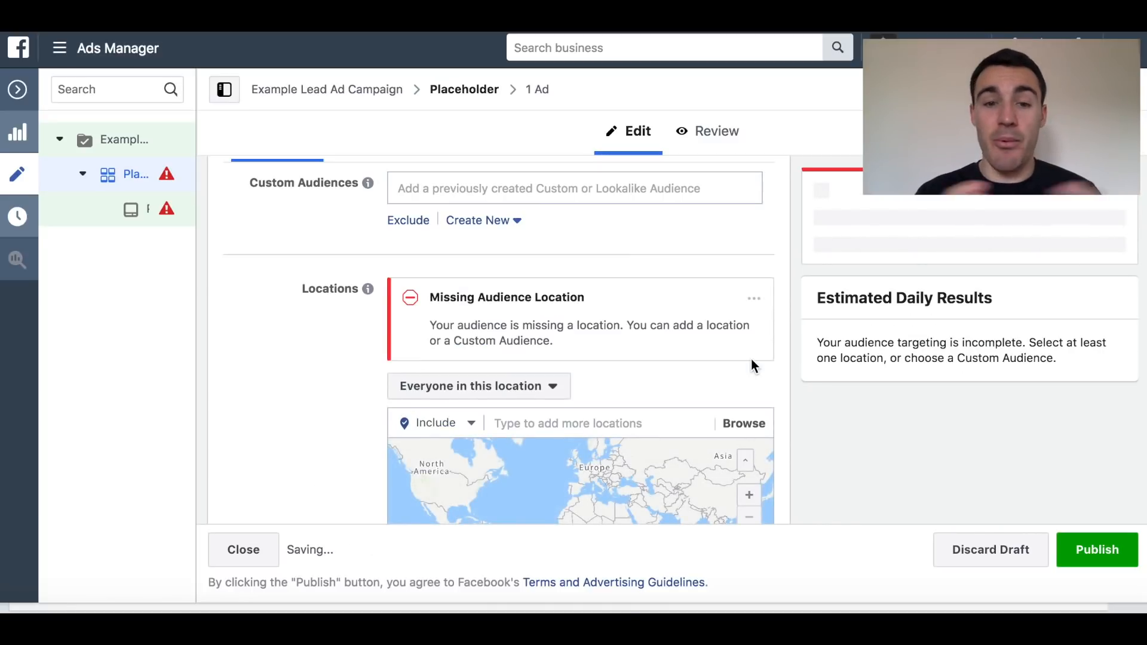
scroll(741, 360, down, 2)
click(578, 354)
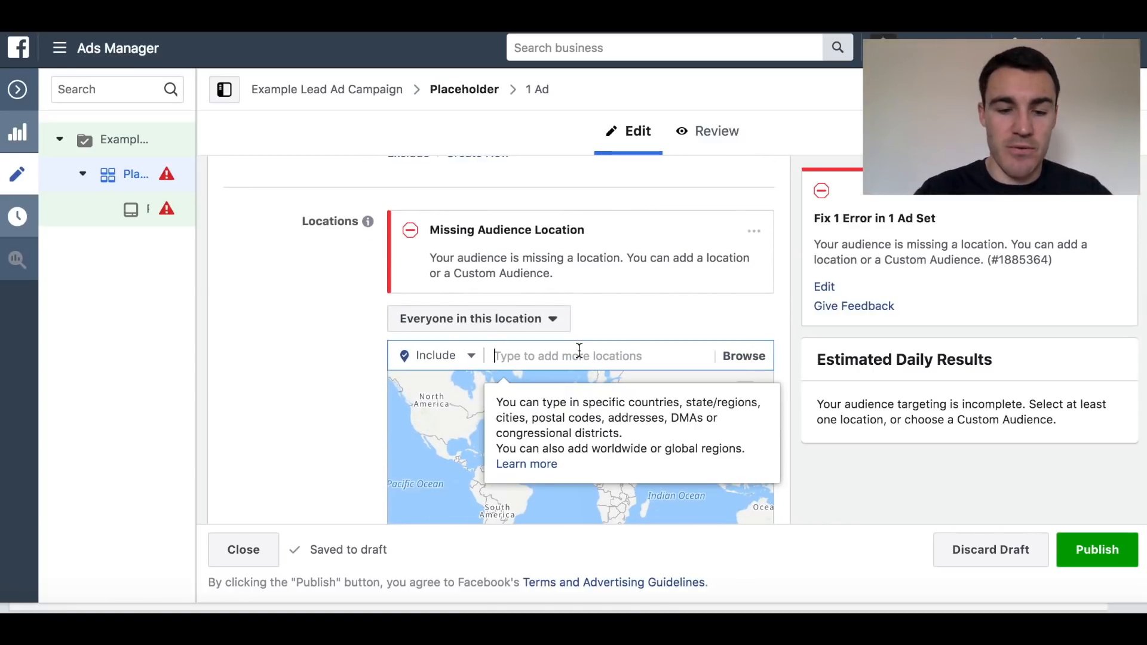
text(Cirencester)
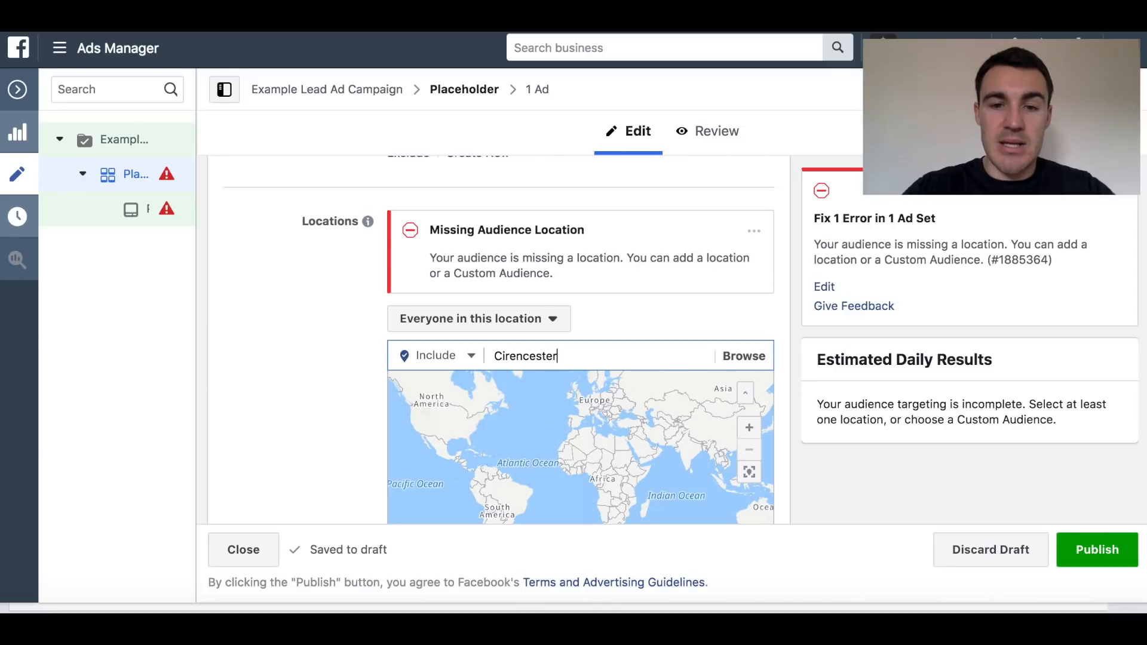
click(600, 385)
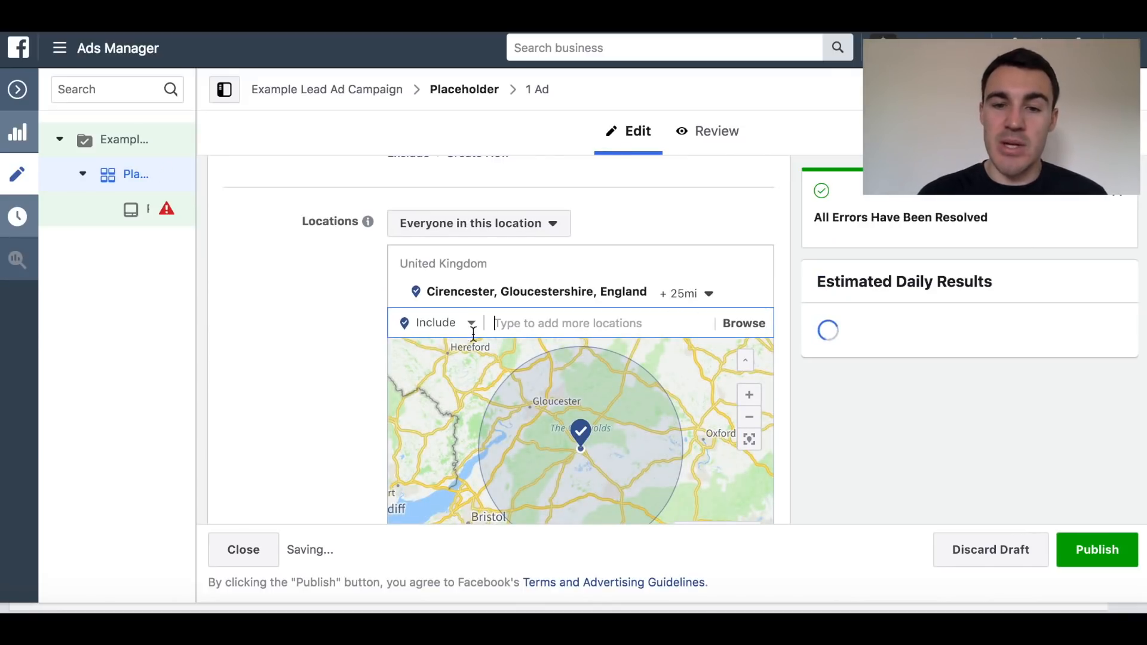
- Set the targeting radius around Cirencester to 15 miles
scroll(332, 412, down, 2)
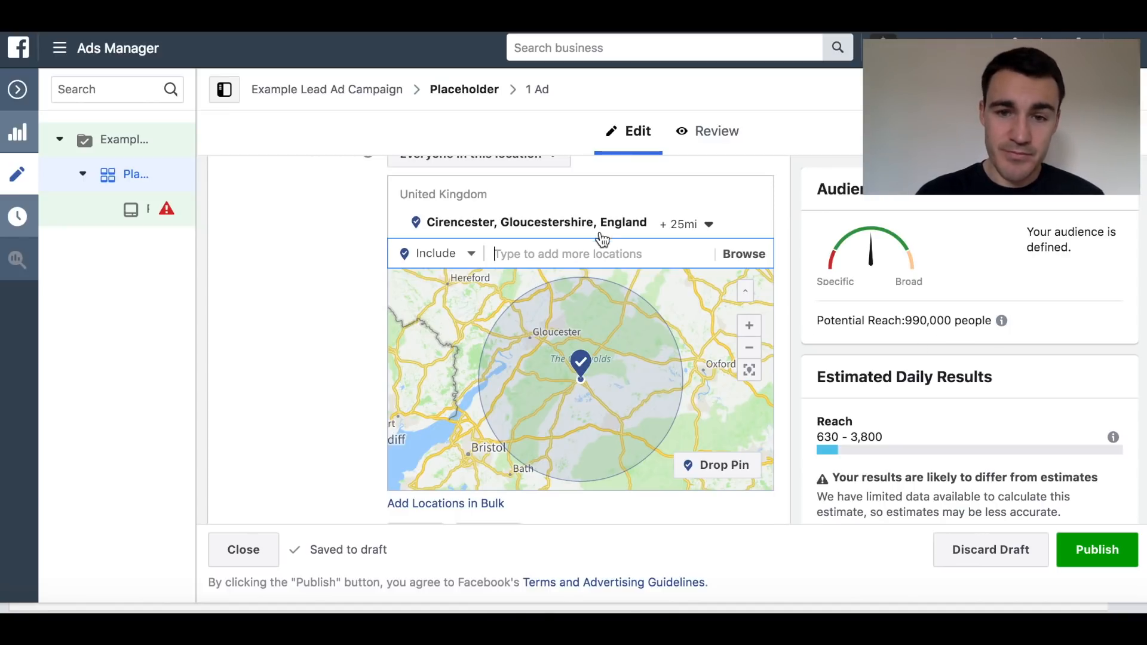
mouse_move(737, 253)
click(490, 253)
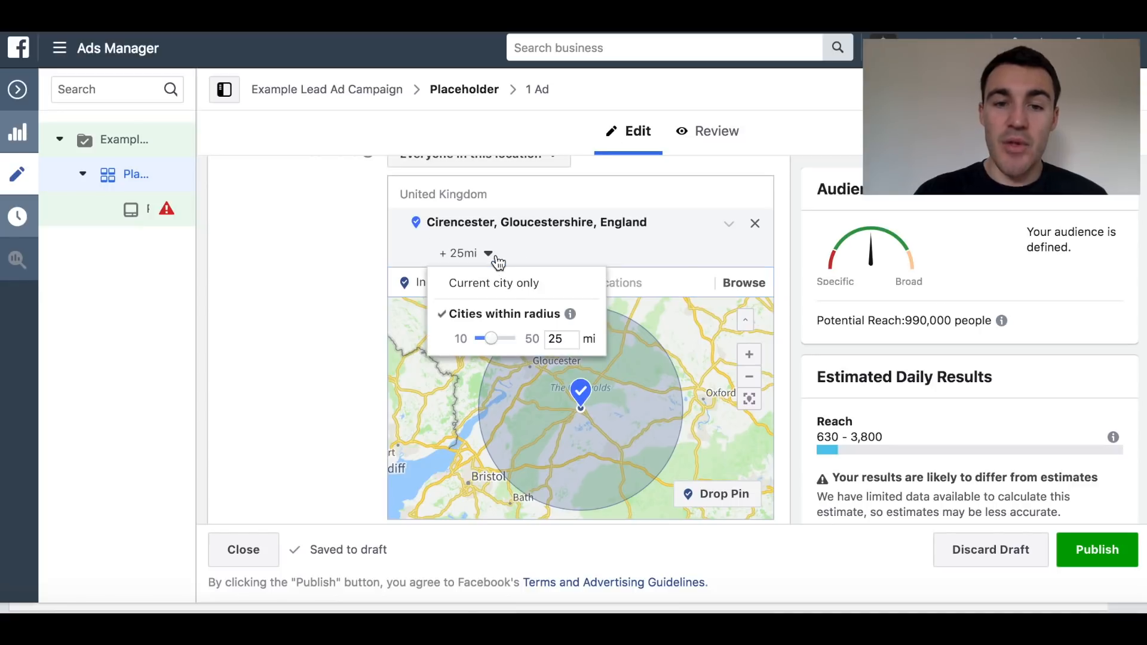
click(560, 340)
key(BackSpace)
key(BackSpace)
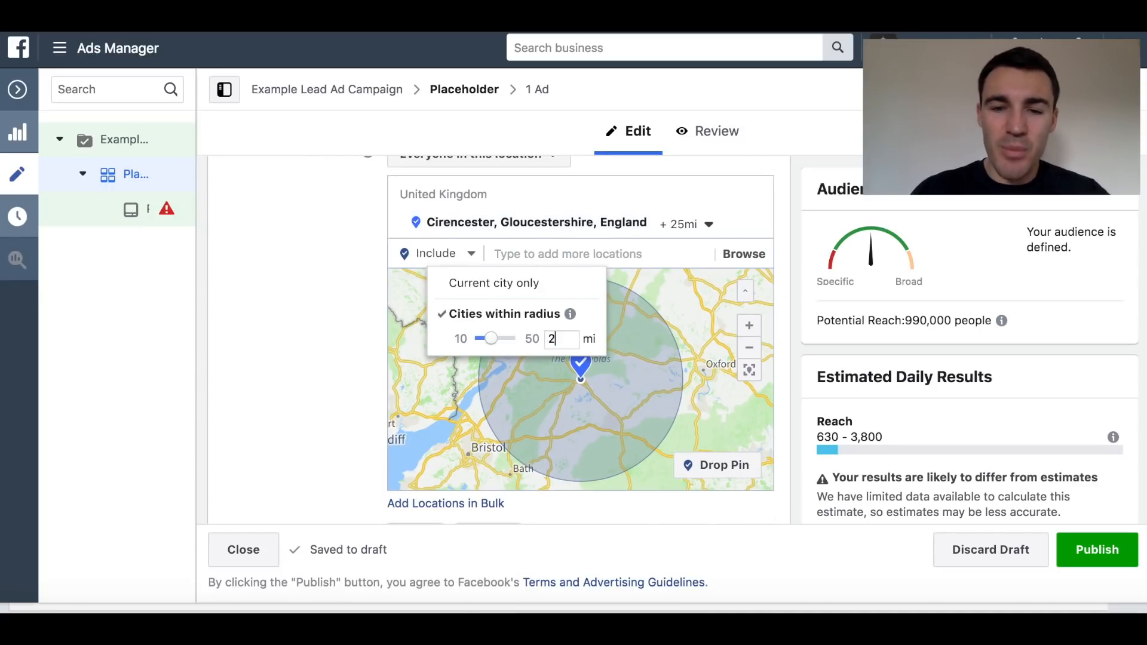
text(15)
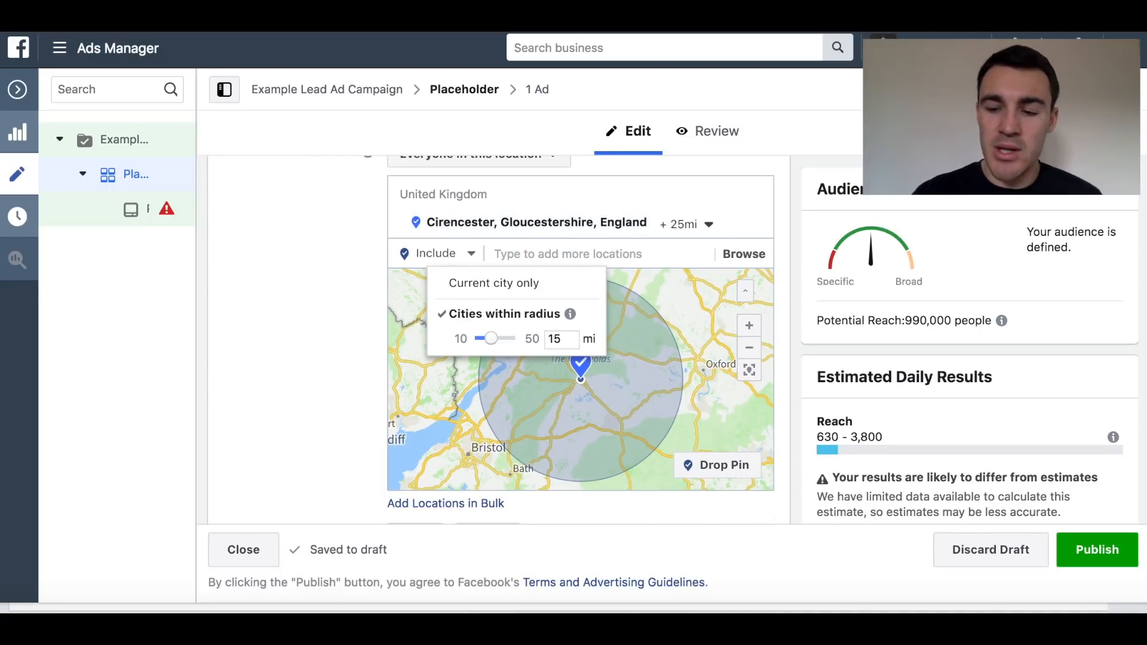
key(Return)
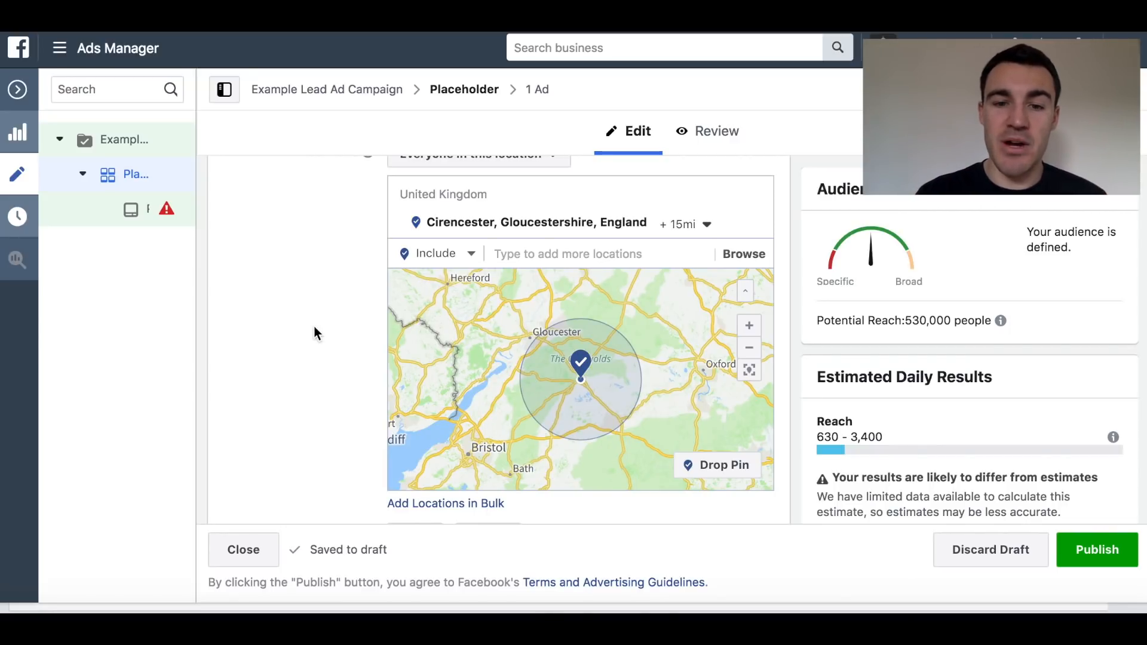
- Examine the audience's age, gender, language and detailed targeting options, including the list of selectable minimum ages
scroll(282, 363, down, 2)
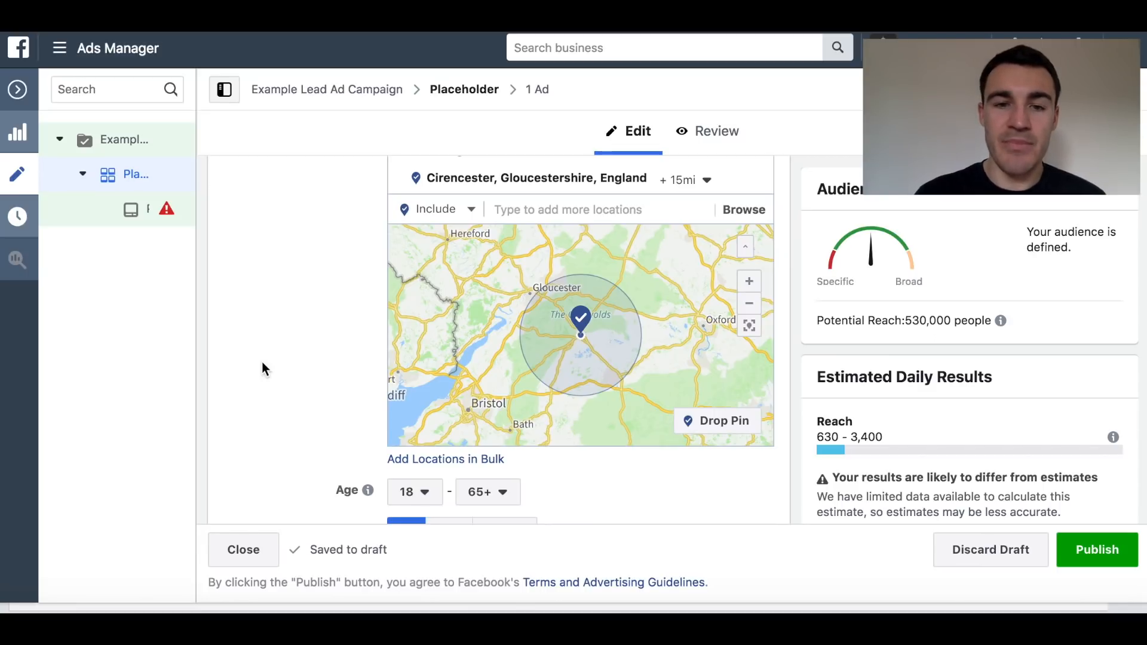
scroll(263, 363, down, 4)
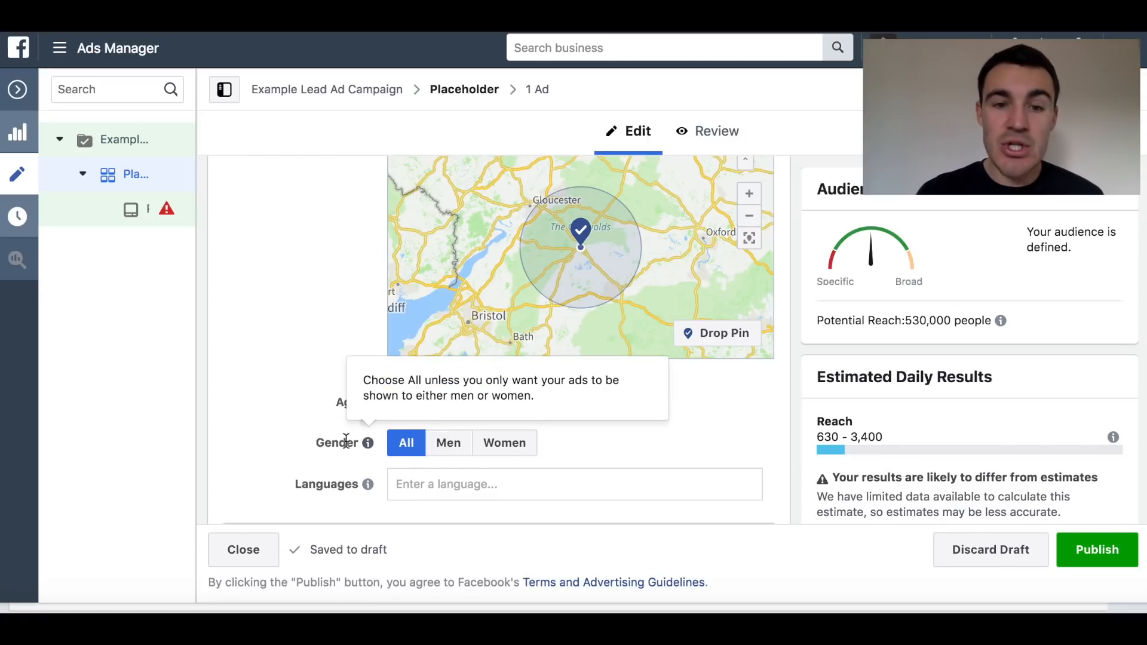
scroll(354, 441, down, 5)
scroll(327, 355, up, 1)
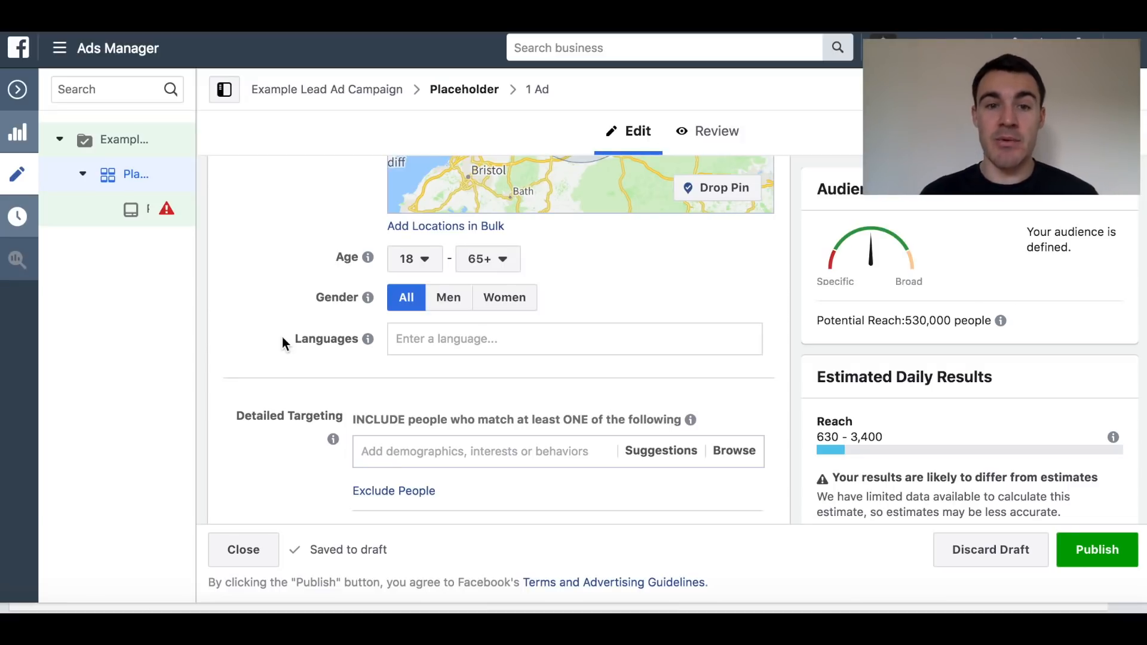
click(433, 259)
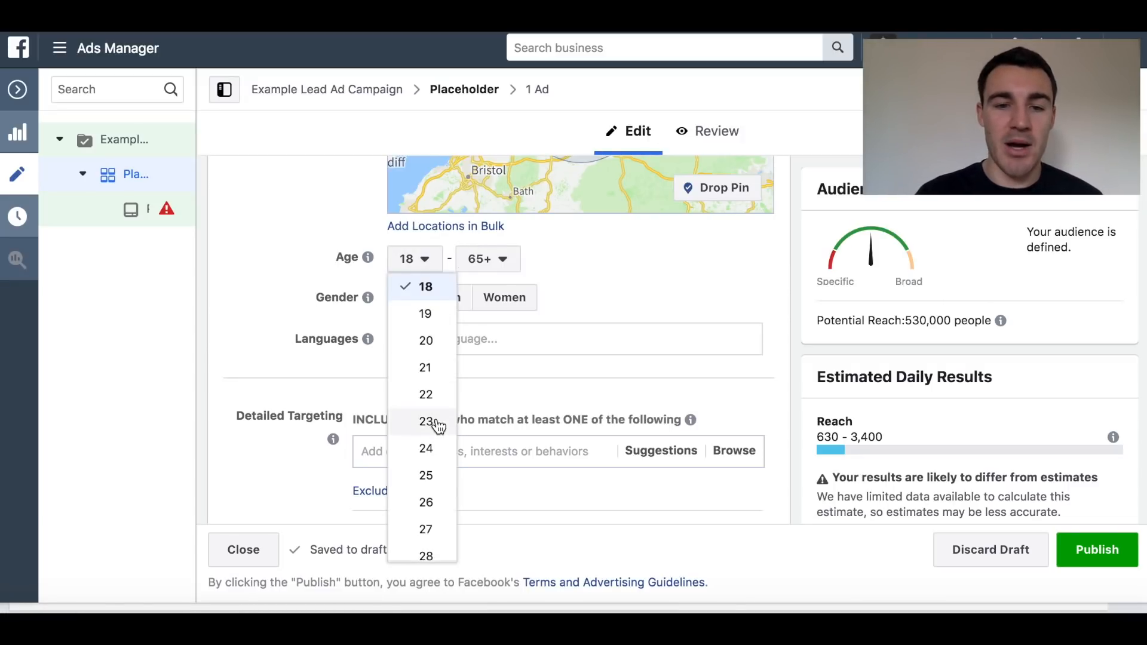
scroll(427, 490, down, 2)
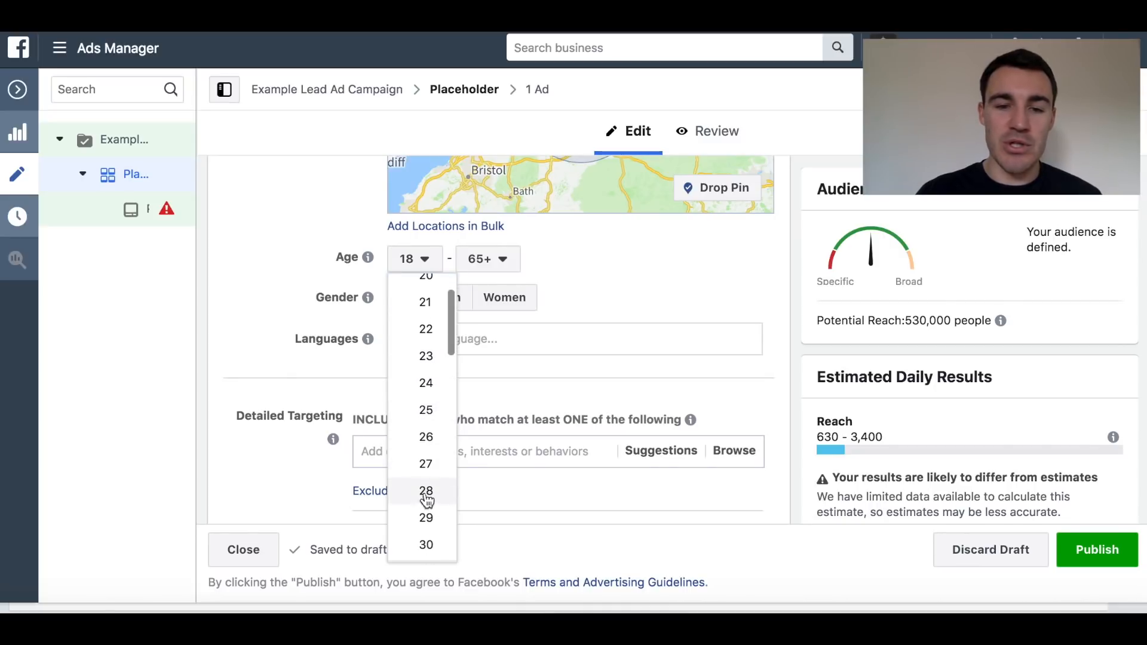
click(539, 304)
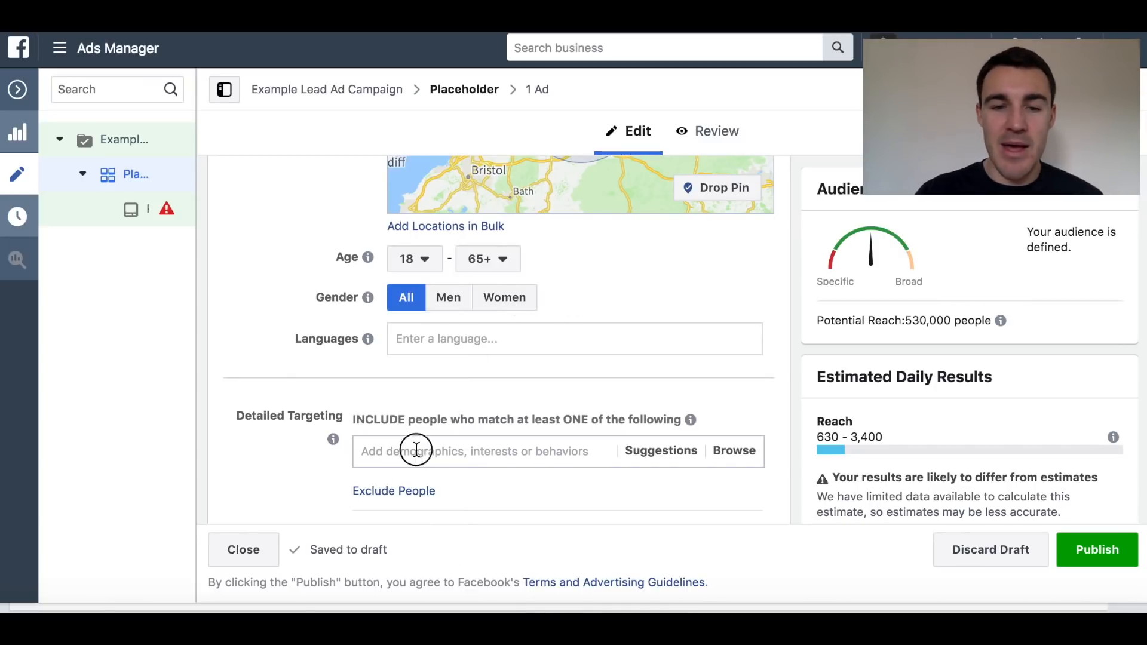
- Add the Weddings interest to the detailed targeting and set the audience's minimum age to 24
text(weddings)
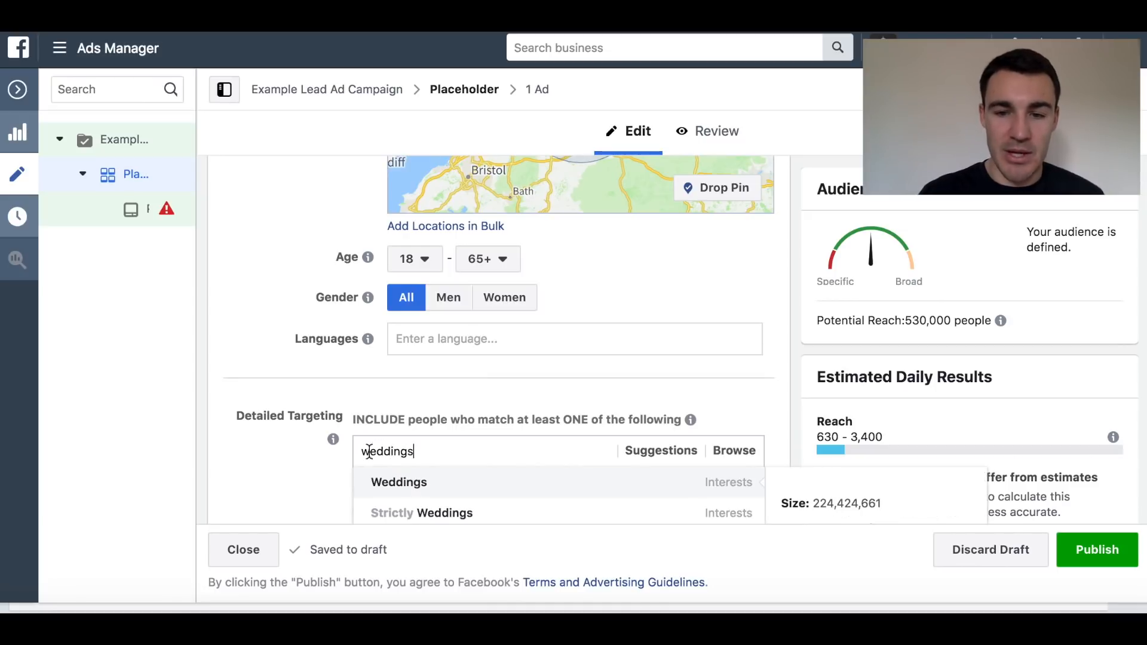
click(425, 482)
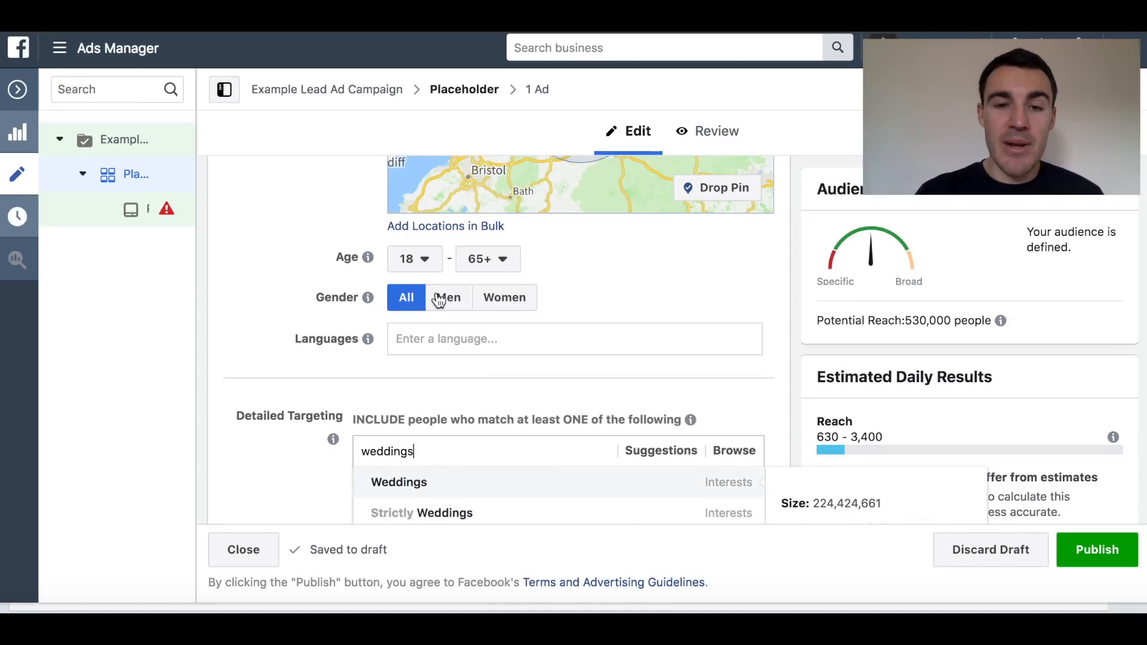
click(426, 263)
click(426, 448)
- Set the audience's age range to 20–40 and restrict its gender to Women
click(500, 258)
scroll(513, 438, up, 10)
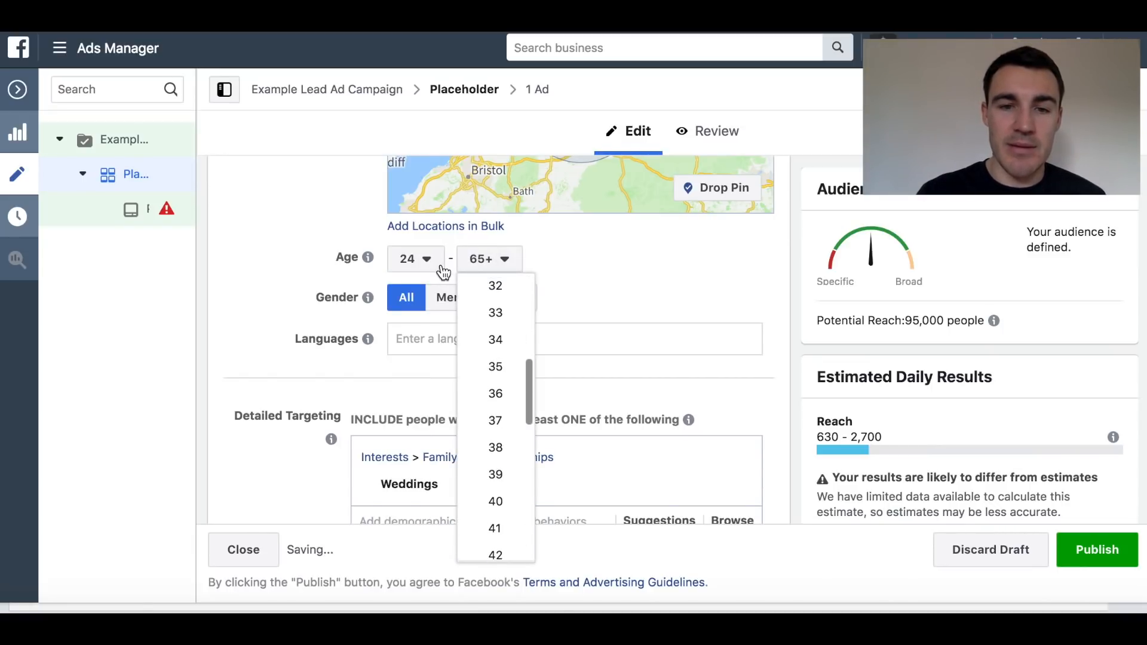
click(441, 266)
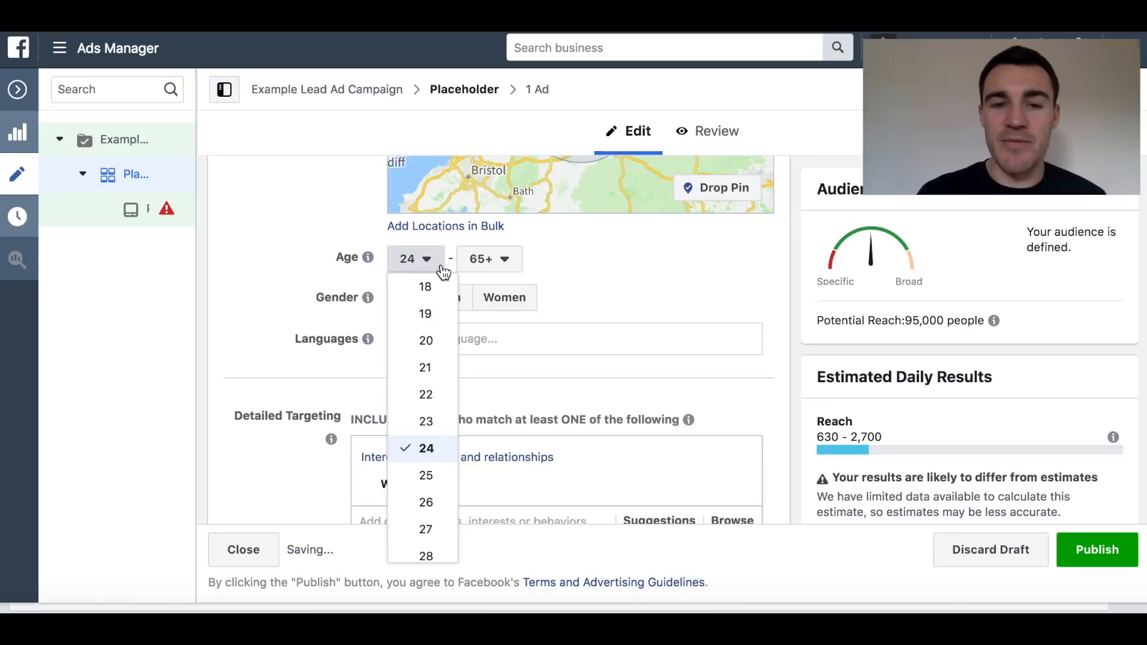
click(434, 344)
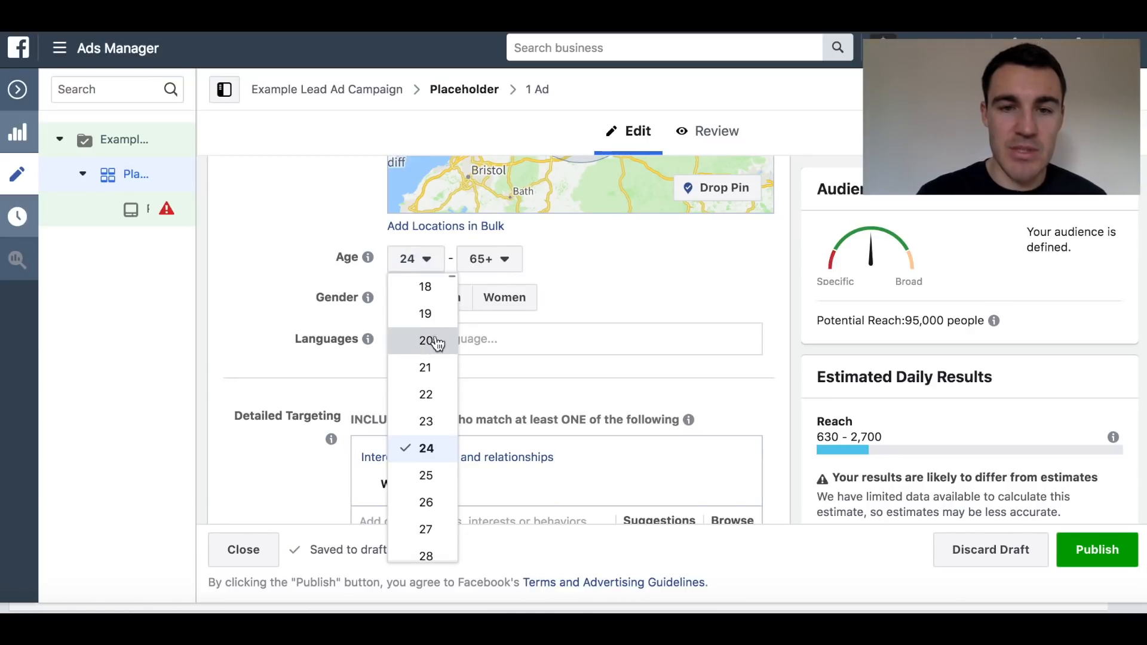
click(509, 263)
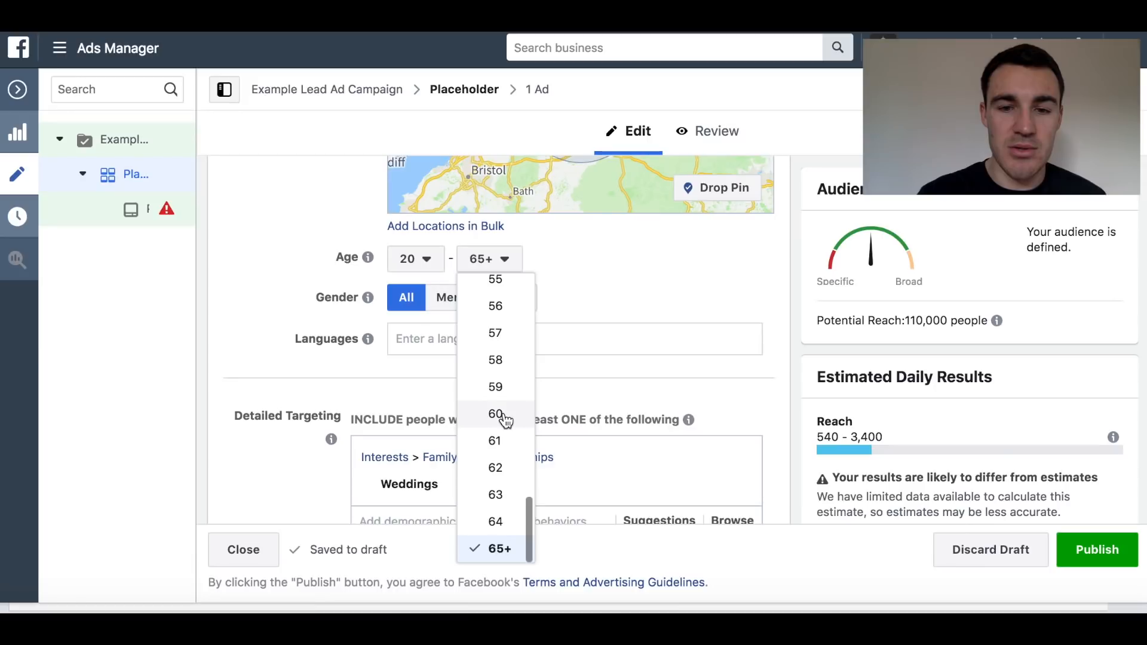
scroll(496, 426, up, 8)
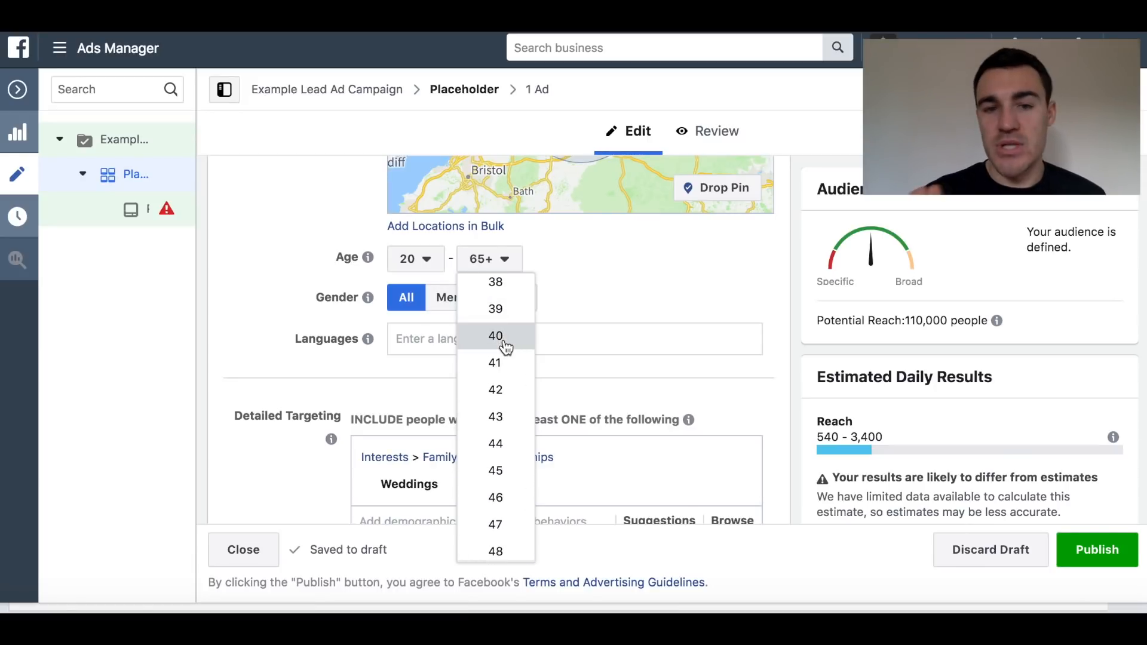
click(504, 336)
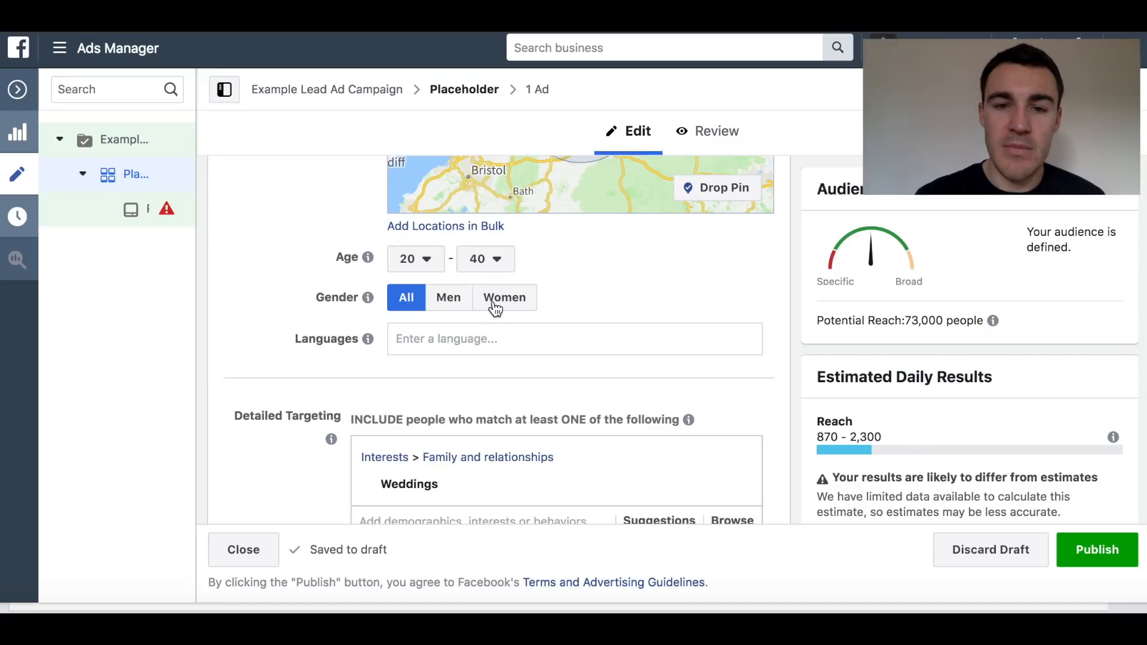
click(496, 302)
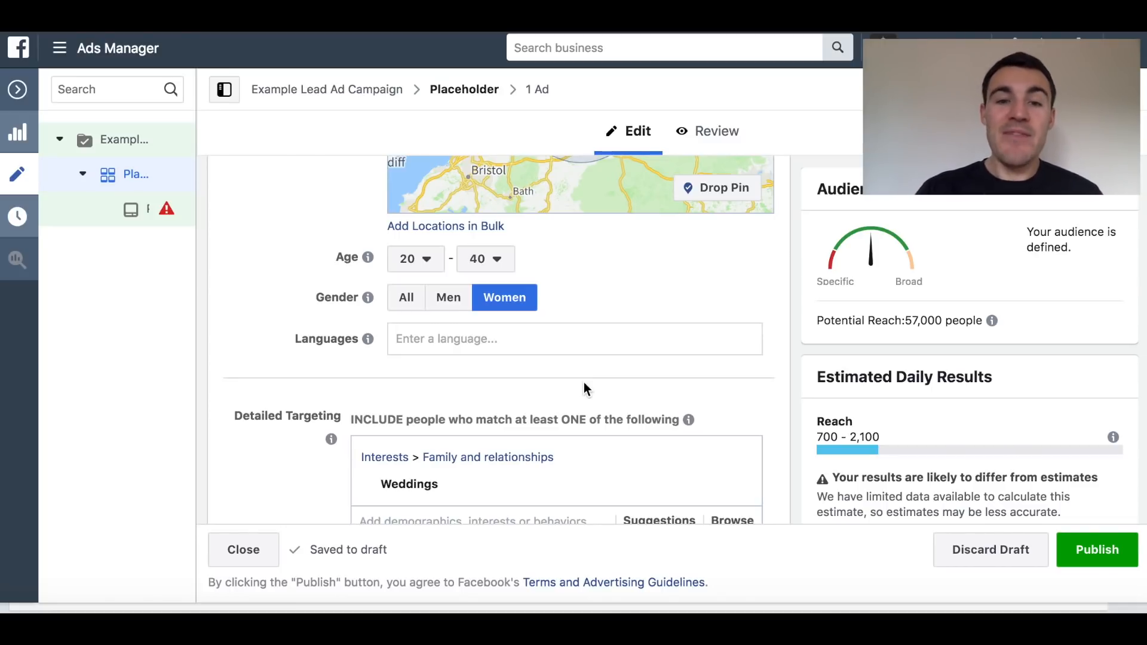
- Reset the audience to ages 18–65+ and all genders, and remove the Weddings interest from the detailed targeting
click(436, 266)
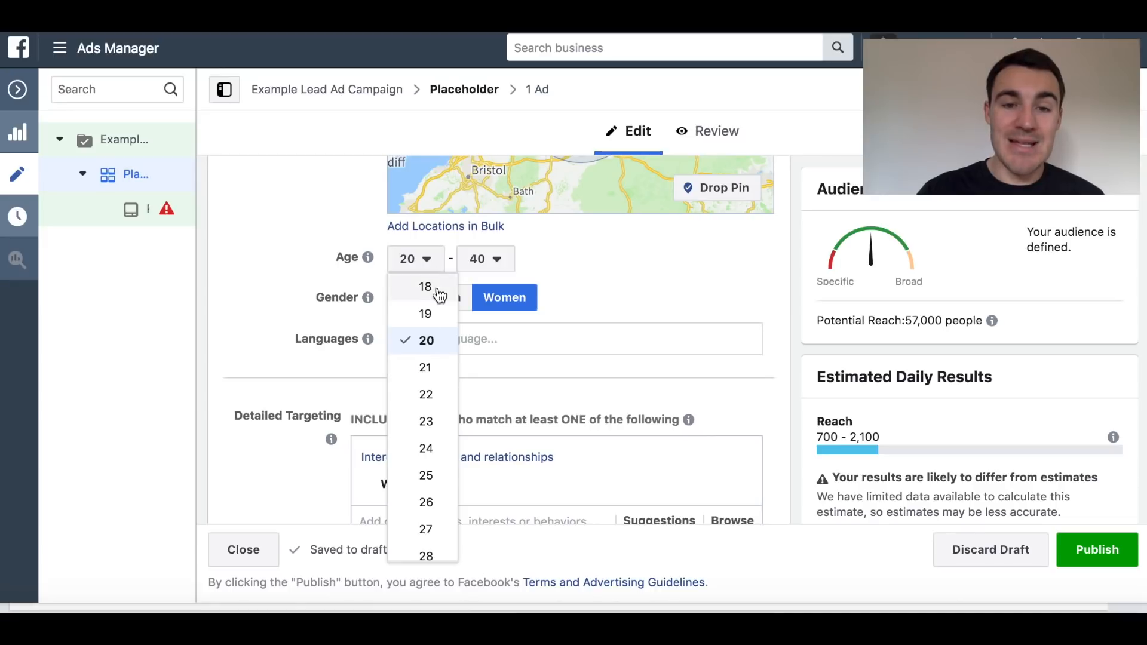
click(450, 282)
click(502, 261)
scroll(504, 440, down, 6)
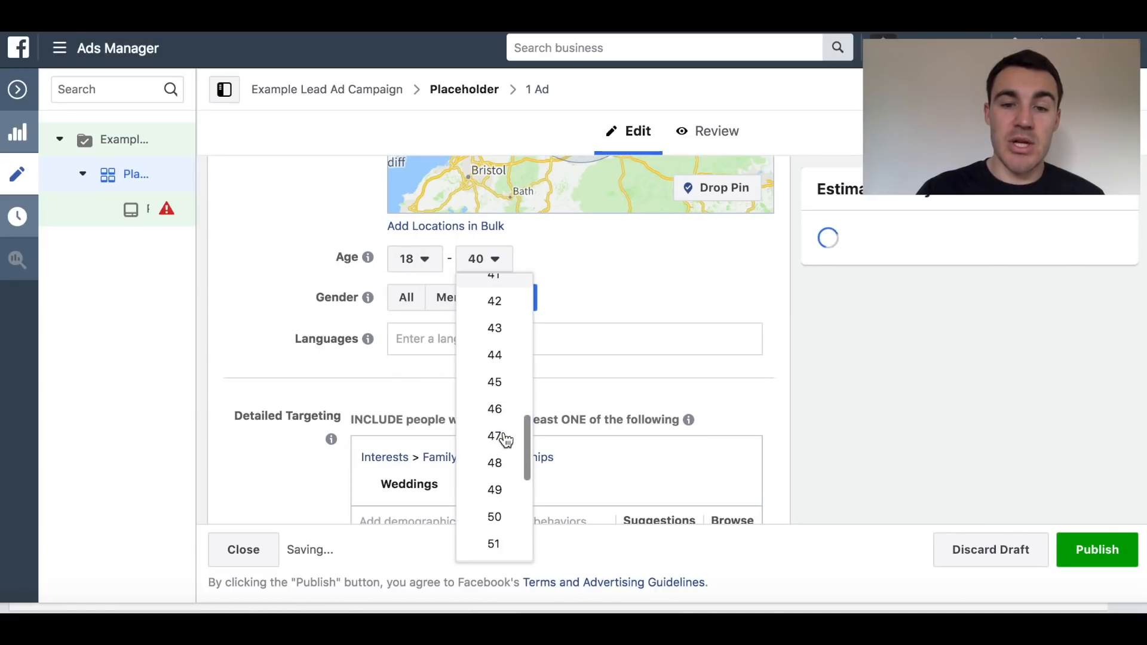
click(504, 555)
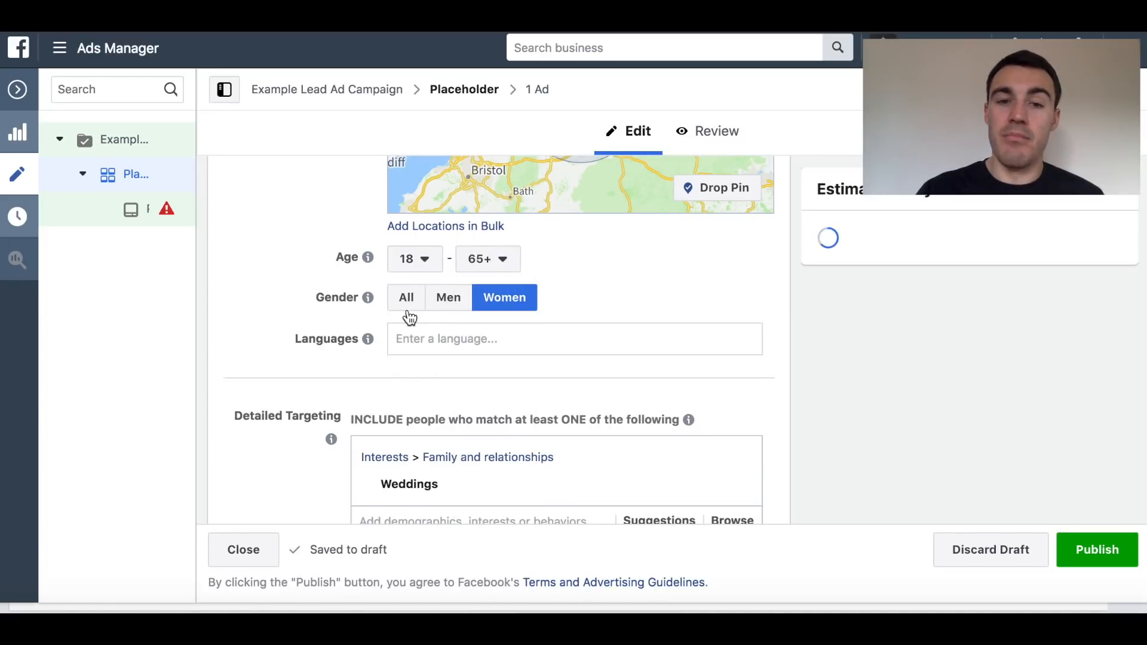
click(406, 297)
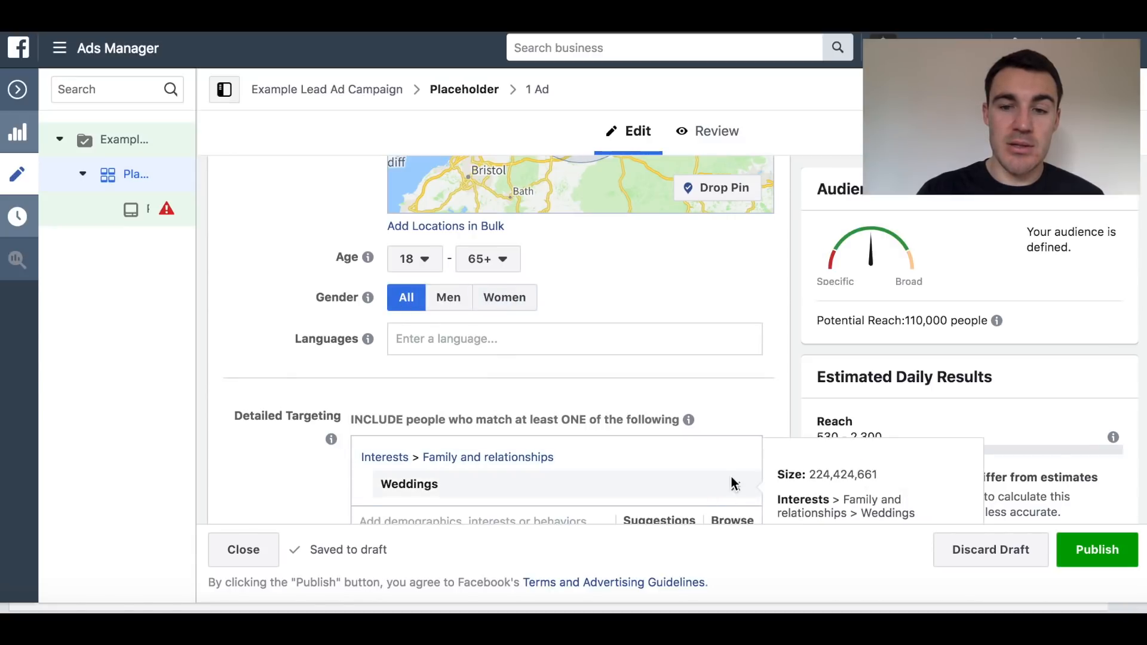
click(736, 462)
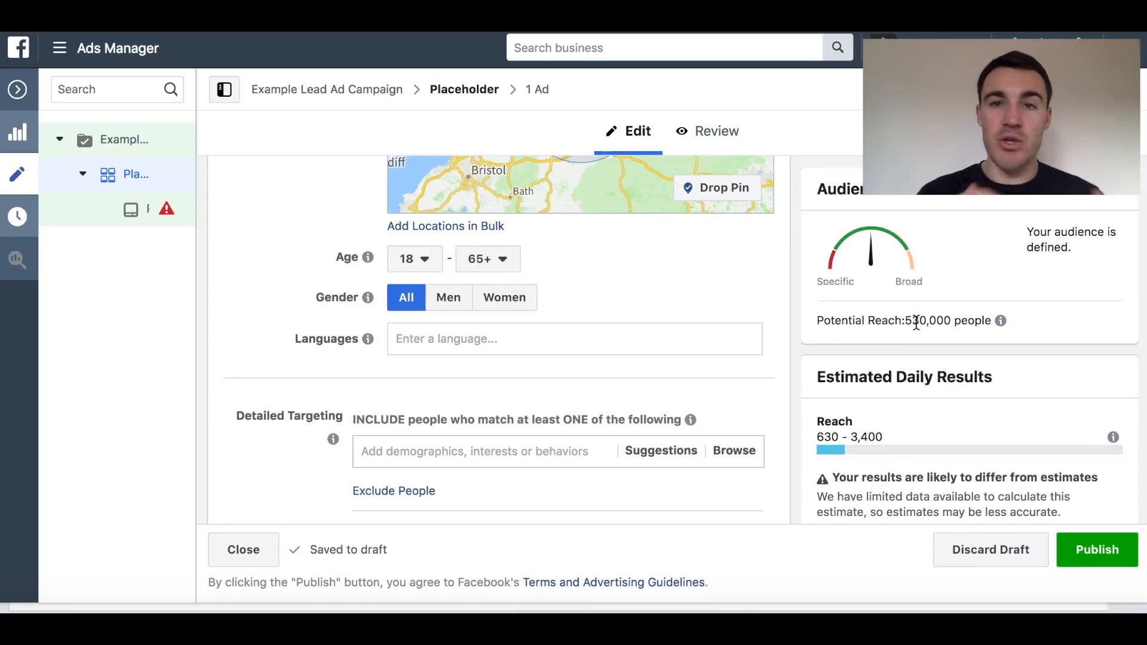
- Examine the ad set's connections, placement, and optimization and delivery settings, dismiss the target cost tip, and review the audience settings again
scroll(917, 323, up, 1)
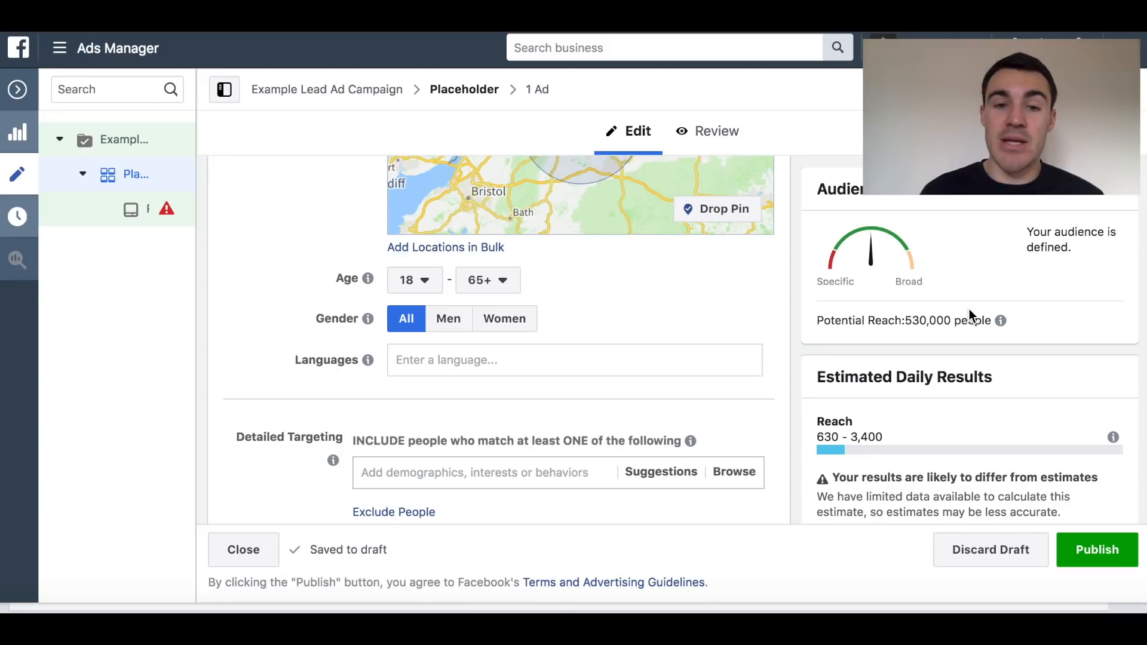
scroll(676, 325, down, 3)
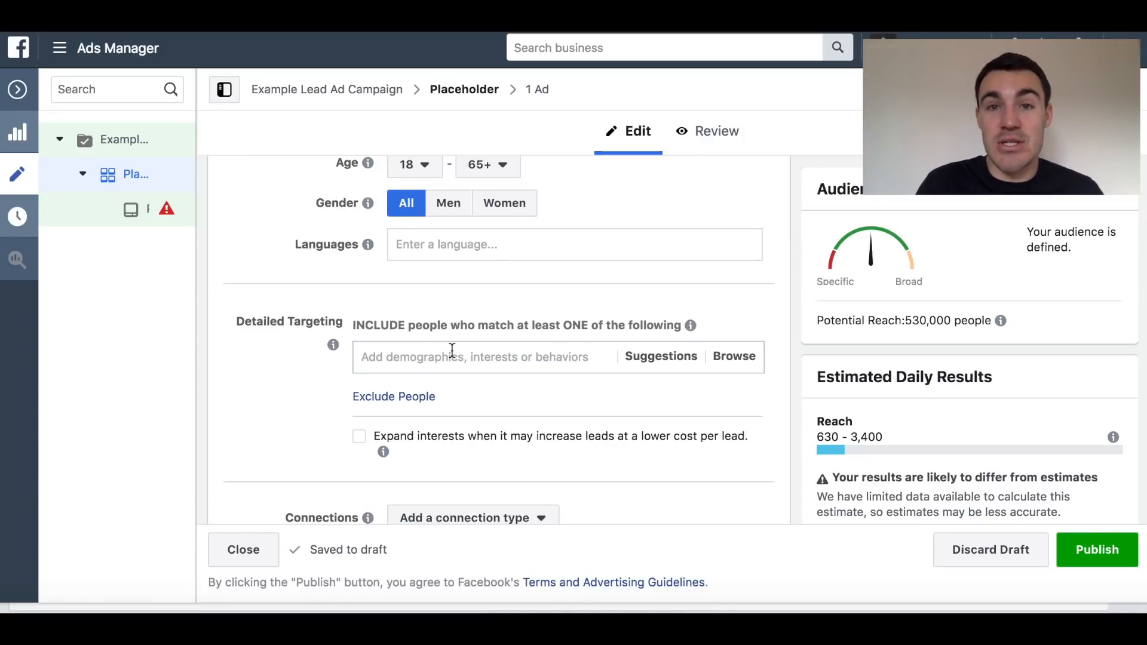
scroll(540, 287, down, 1)
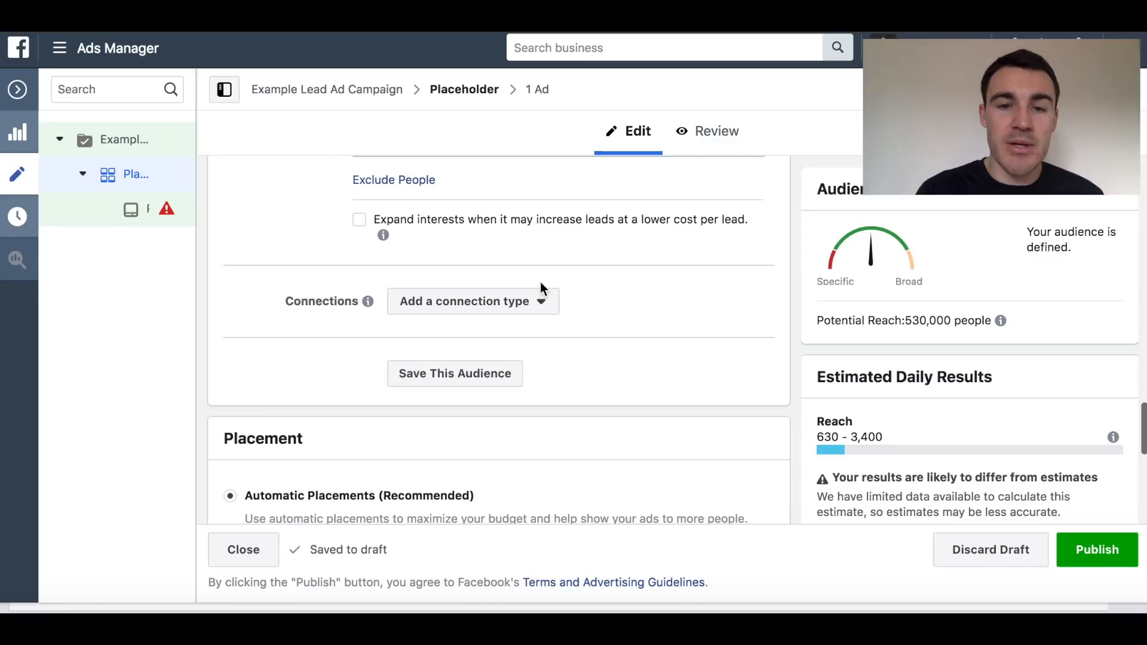
scroll(594, 297, down, 5)
scroll(586, 276, up, 1)
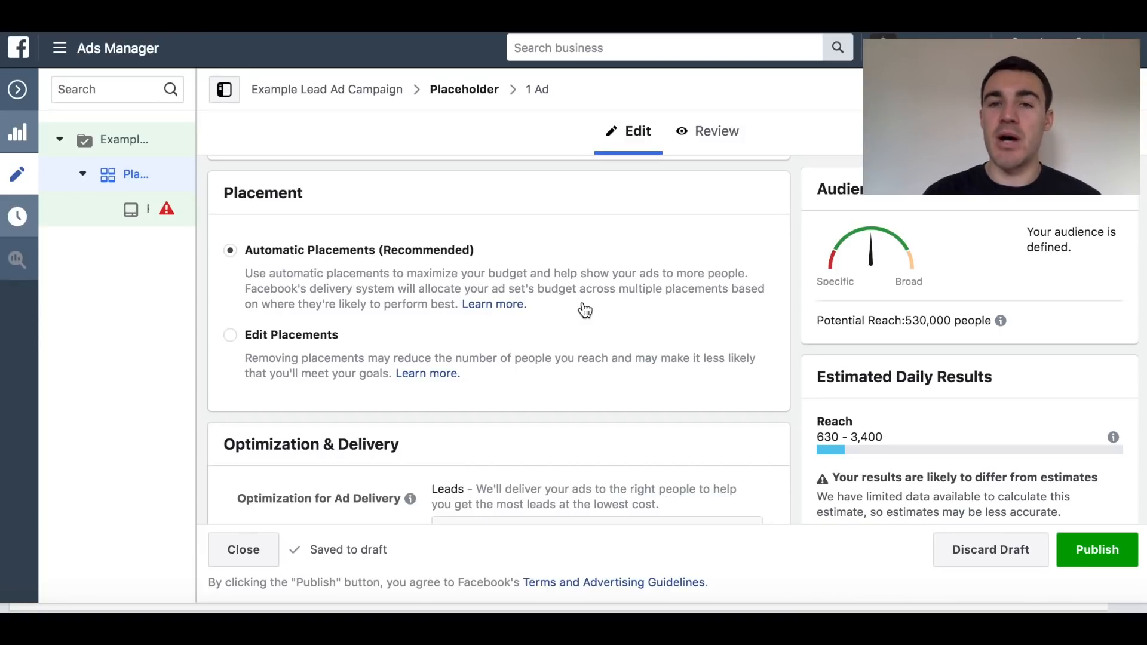
scroll(585, 308, down, 3)
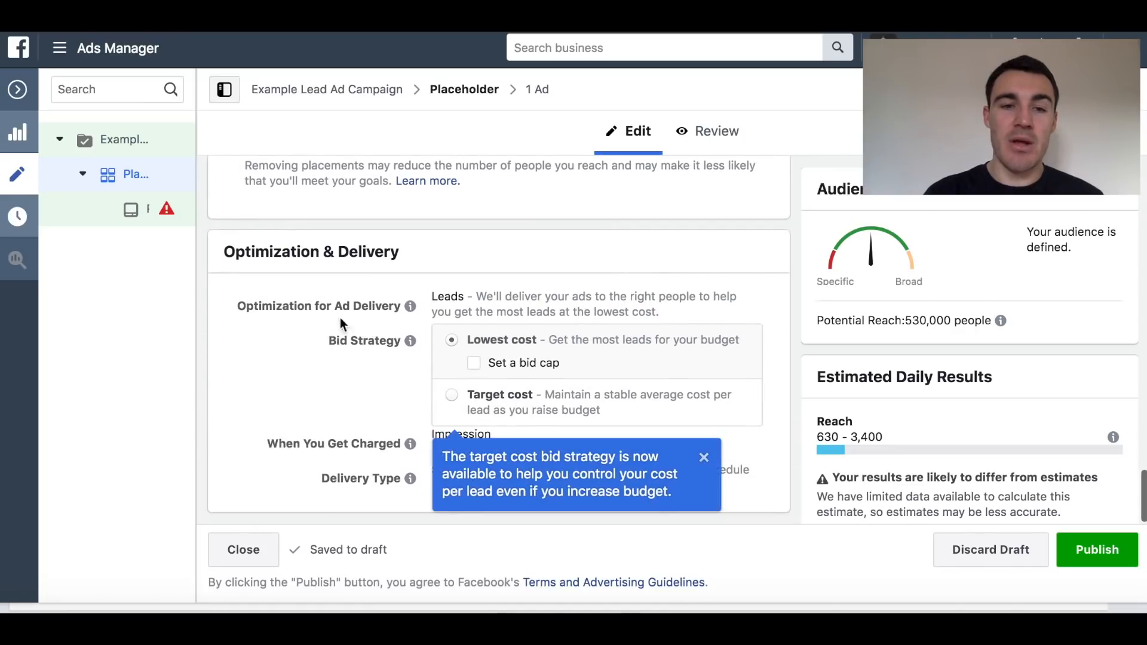
click(704, 457)
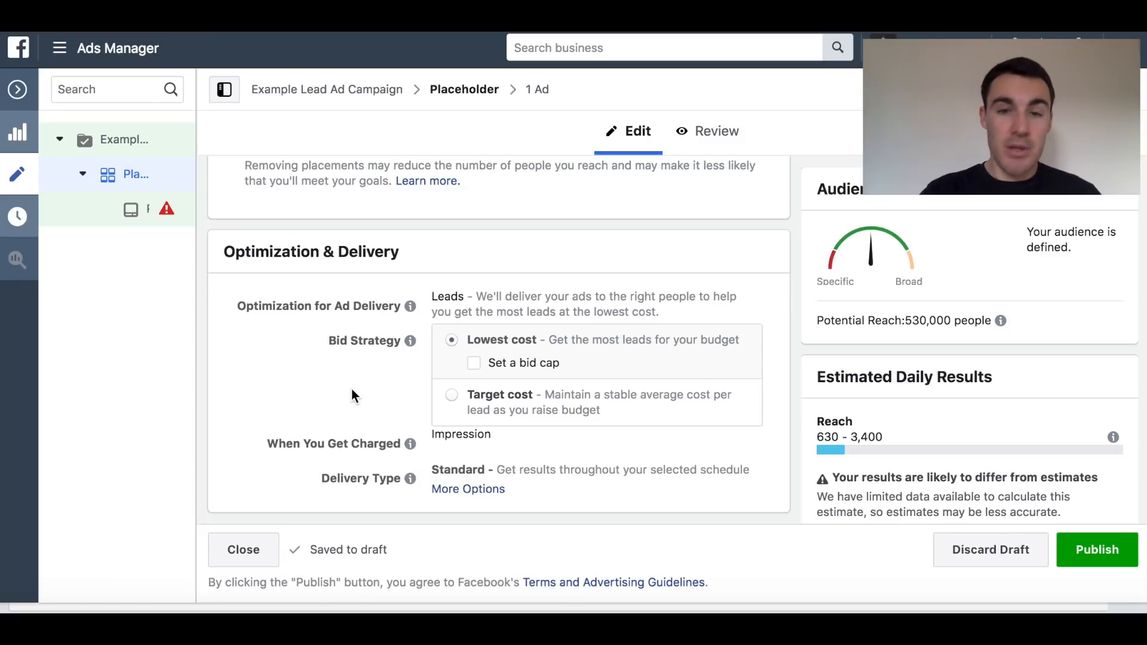
scroll(351, 389, up, 10)
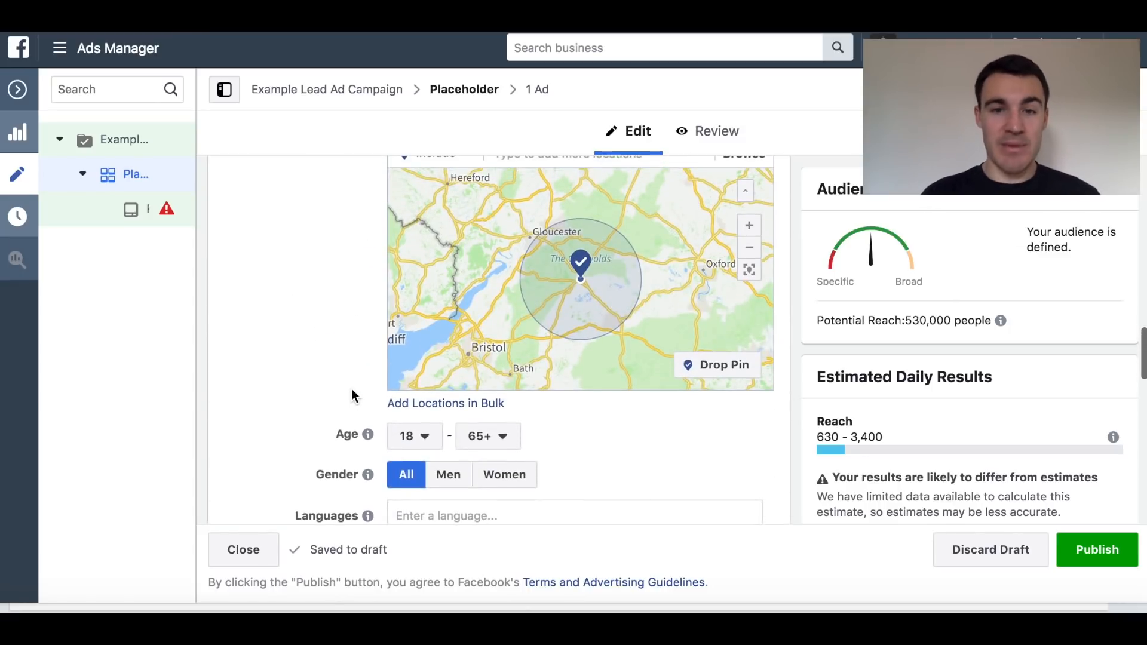
scroll(351, 389, up, 3)
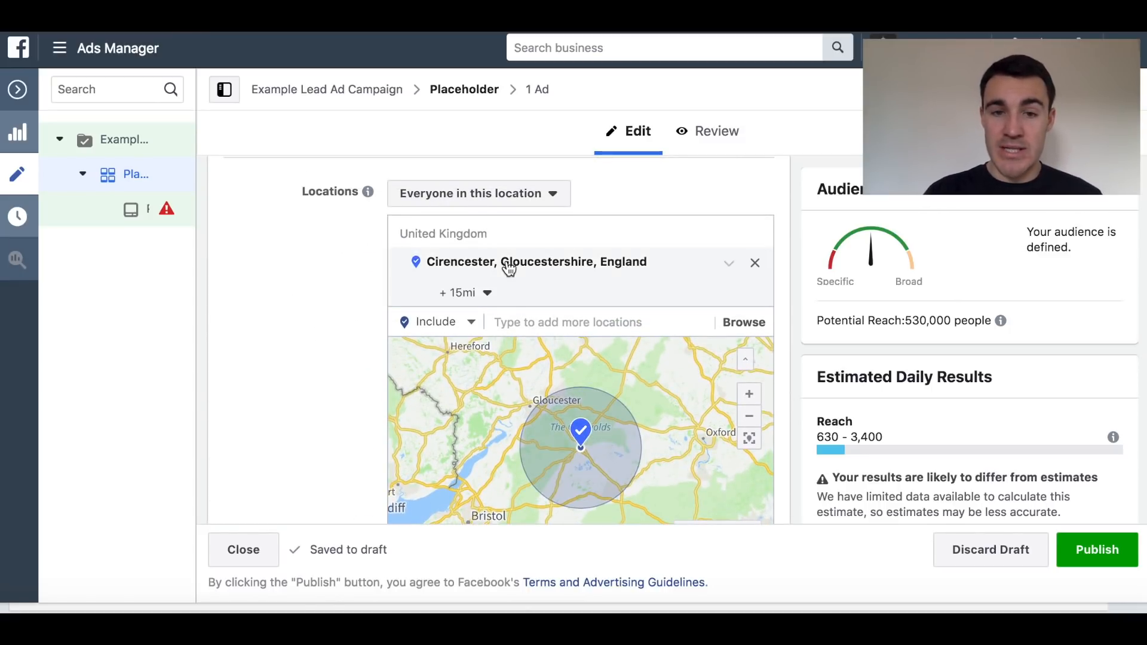
scroll(296, 308, down, 5)
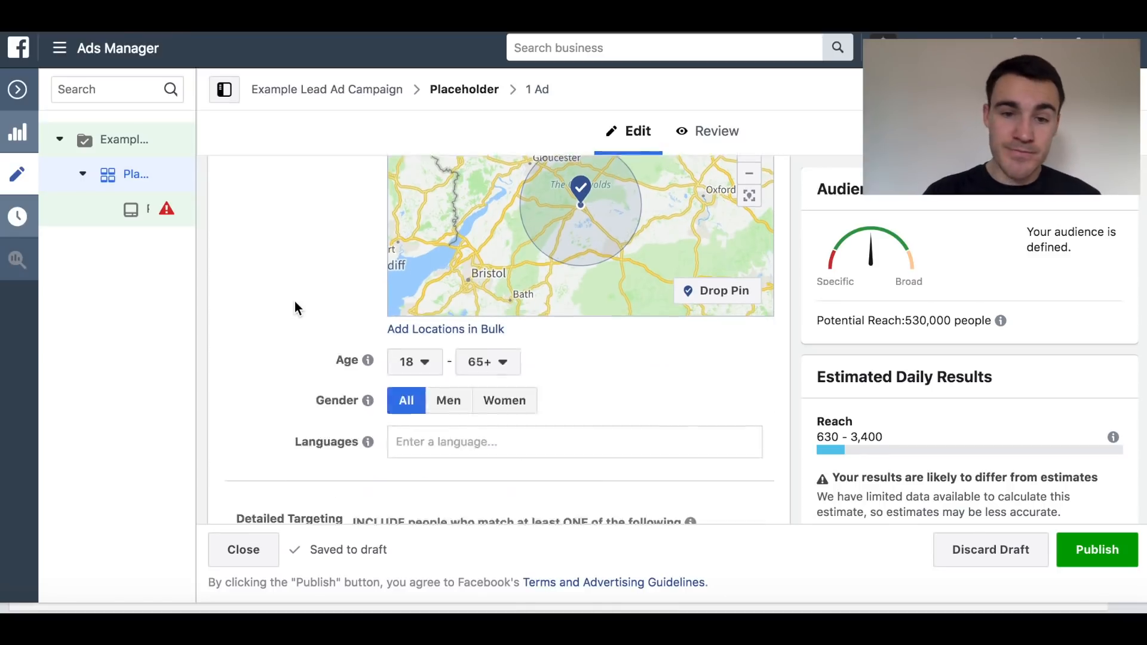
scroll(478, 379, down, 3)
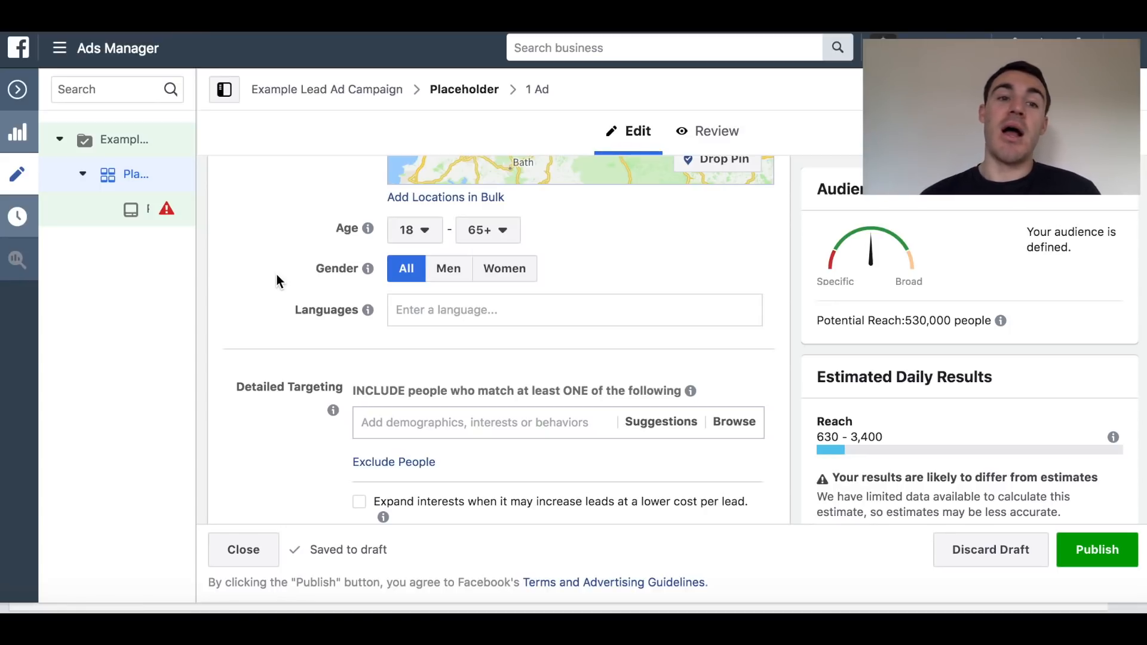
scroll(278, 274, up, 15)
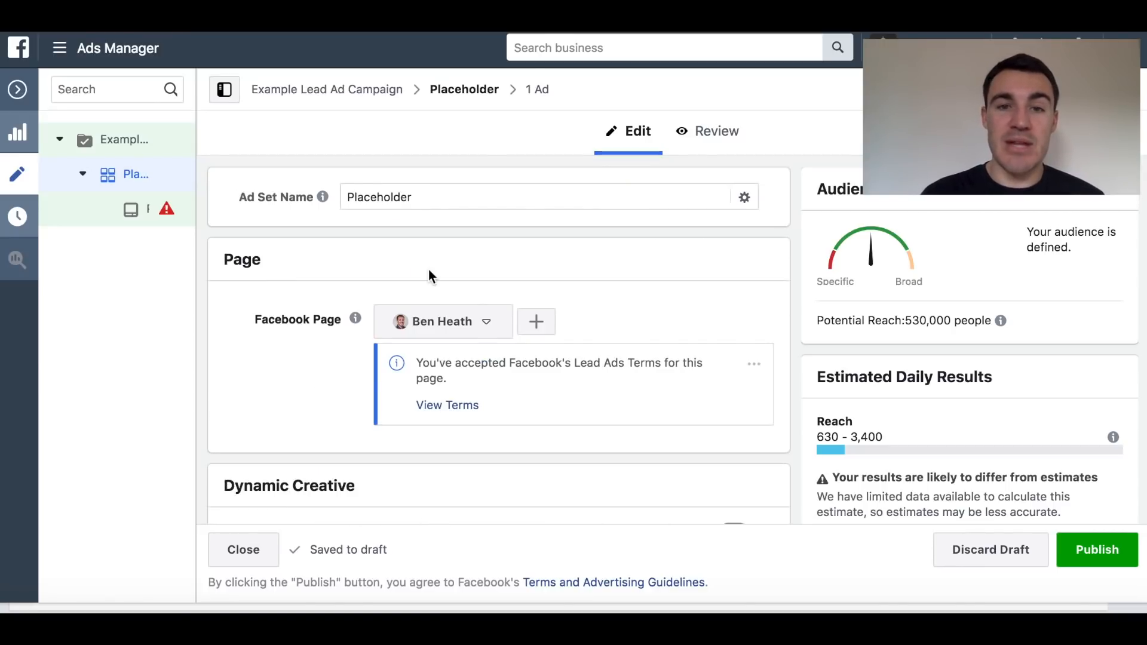
- Open the ad set's Placeholder ad and examine its identity, creative format and image settings
click(535, 91)
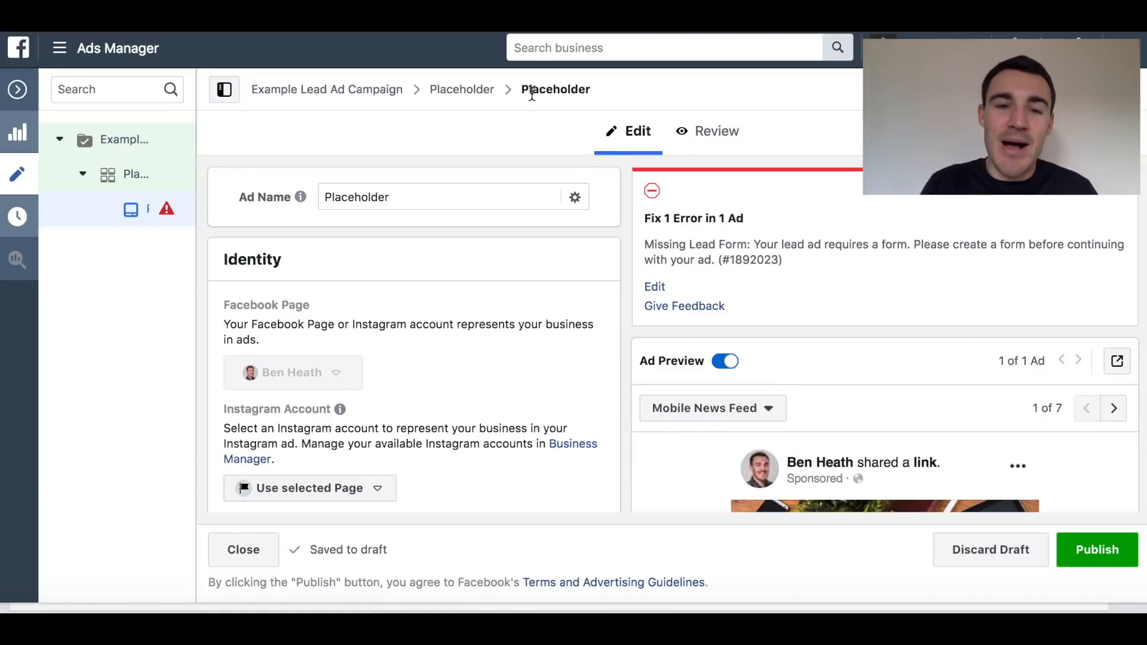
scroll(528, 330, down, 1)
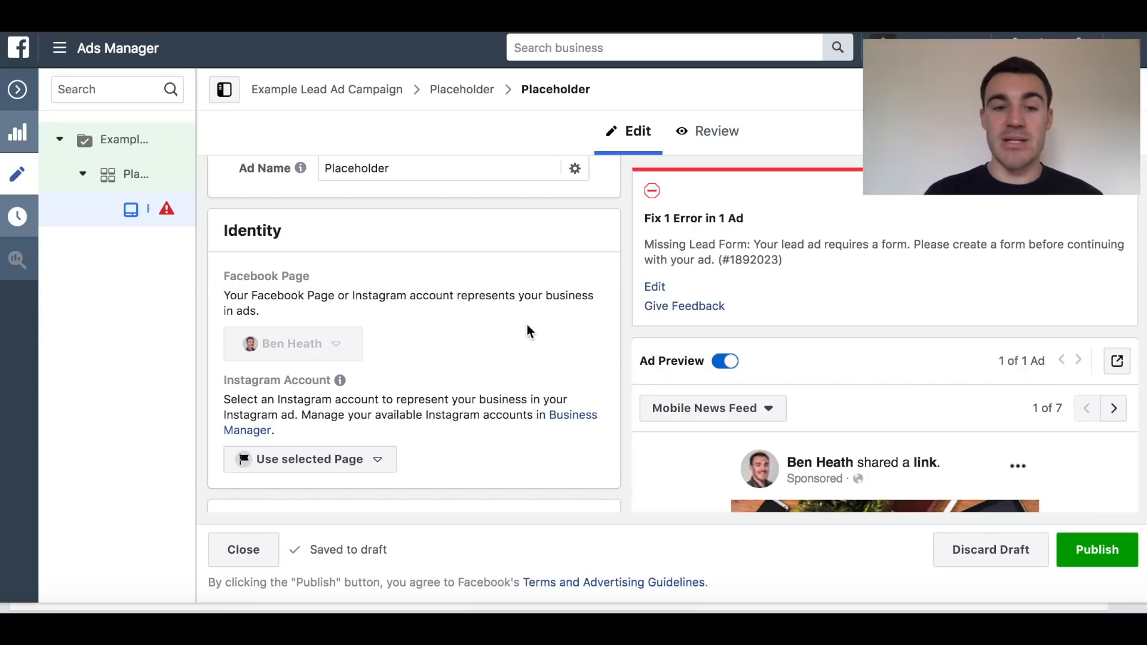
scroll(527, 326, down, 3)
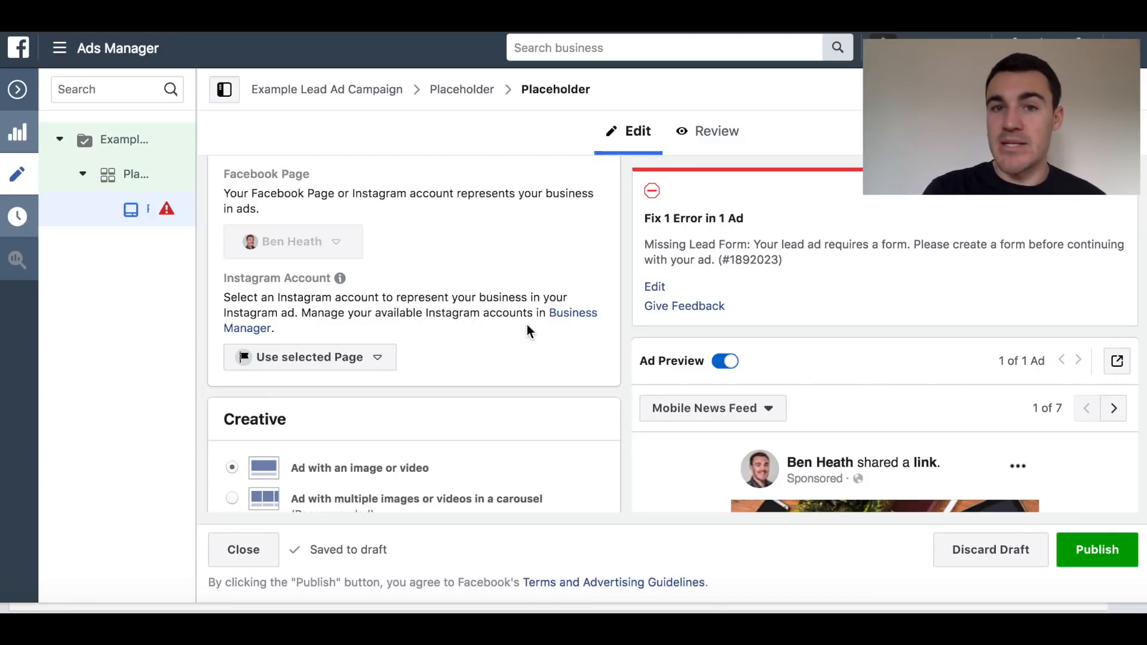
scroll(528, 327, down, 10)
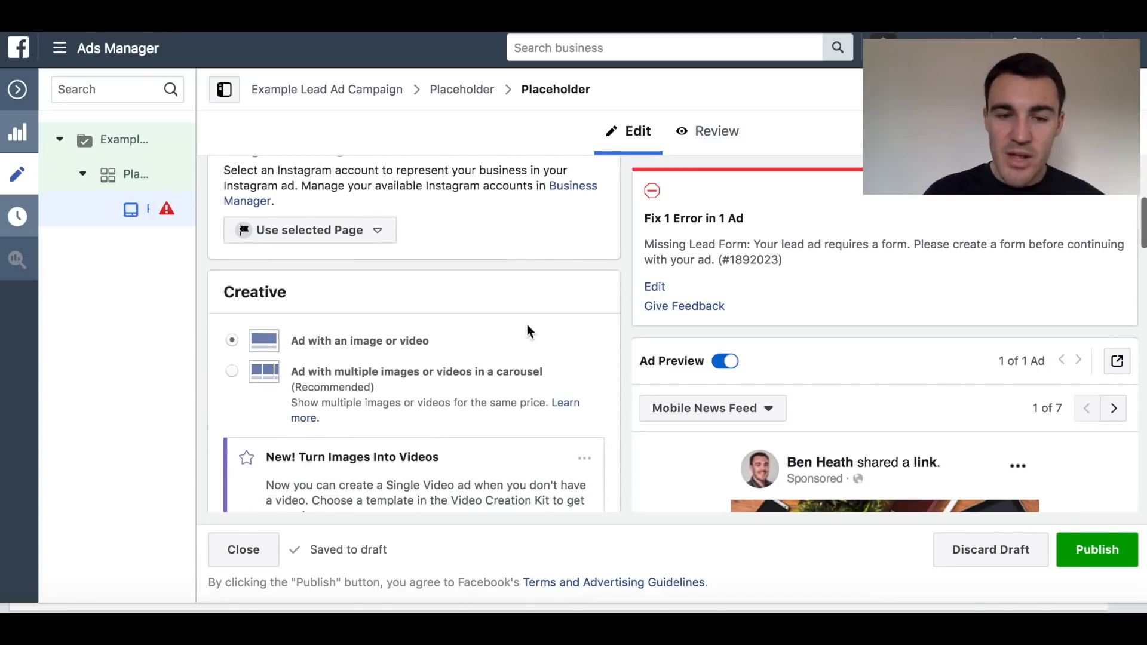
scroll(527, 330, down, 1)
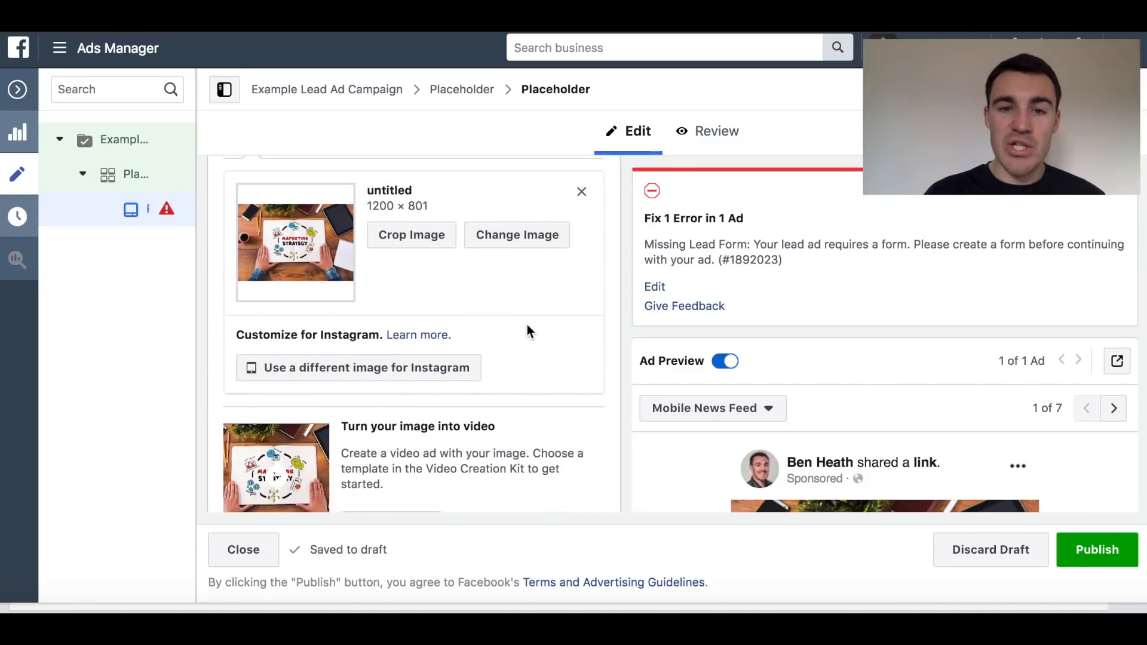
scroll(528, 330, up, 1)
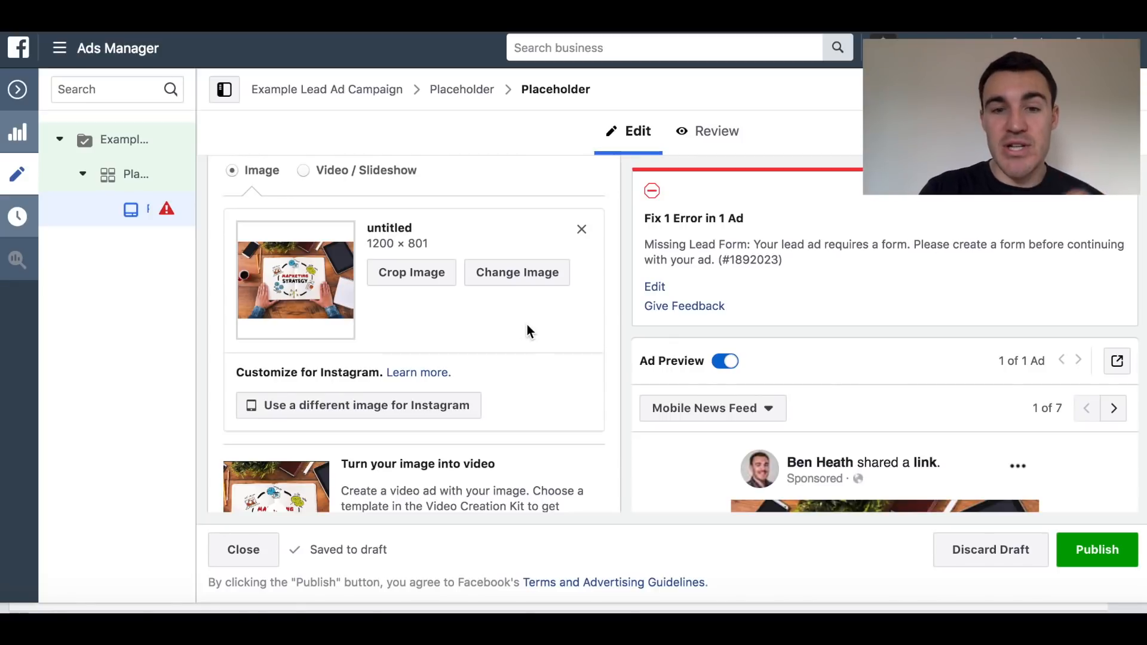
- Try to find a replacement ad image by searching the free stock images for "facebook advertising"
scroll(527, 325, up, 2)
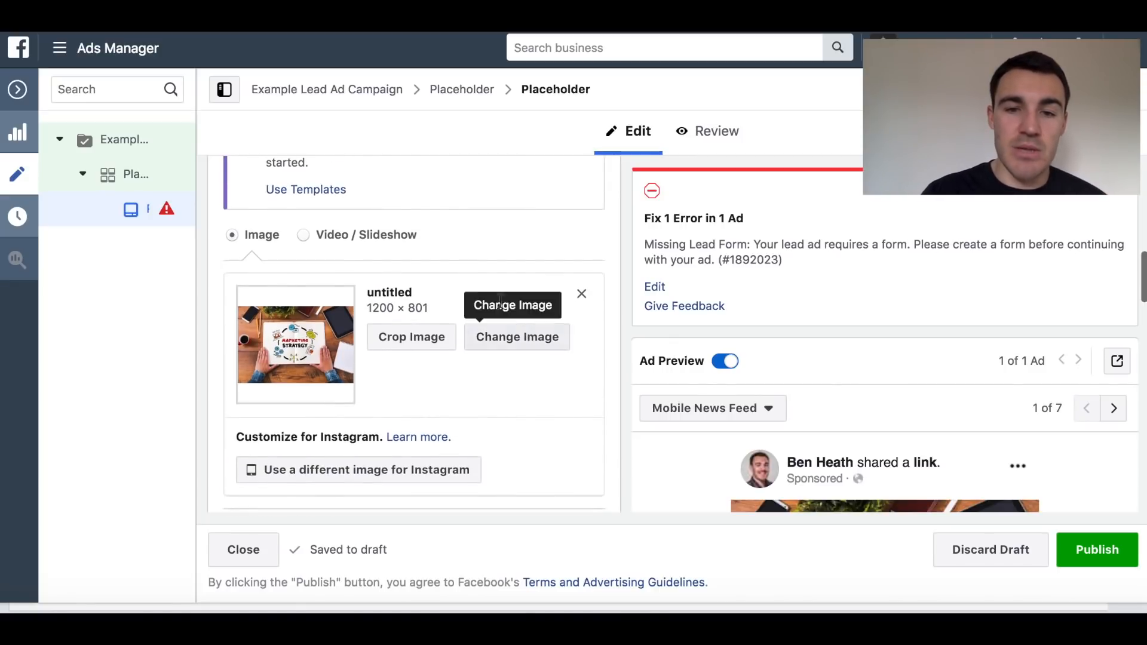
click(501, 340)
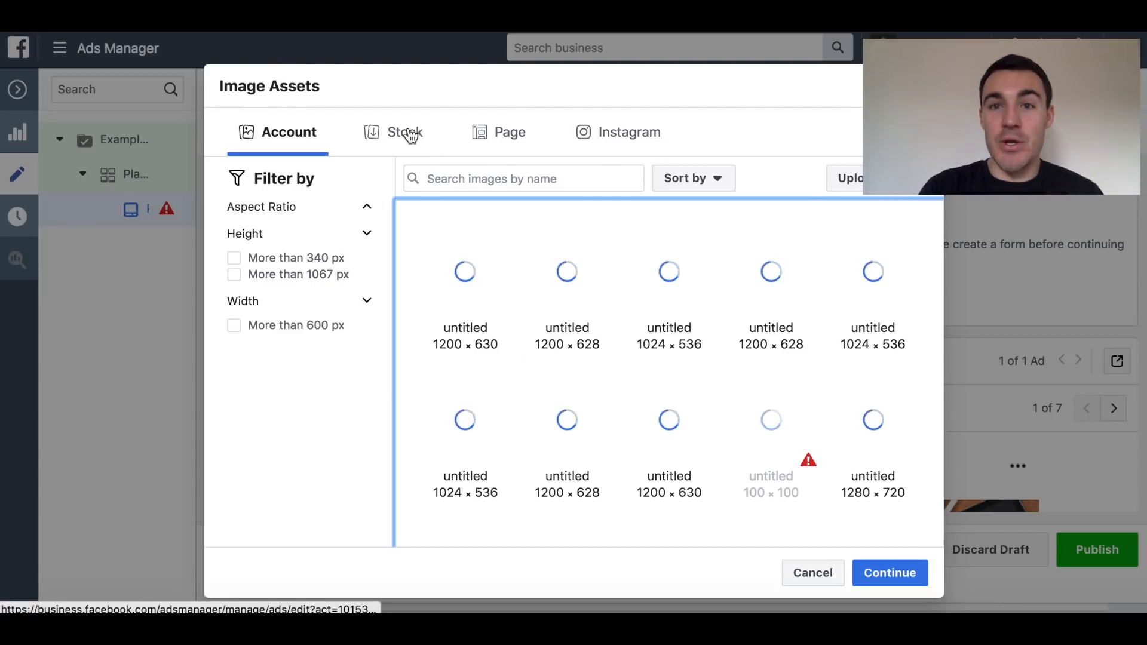
click(410, 135)
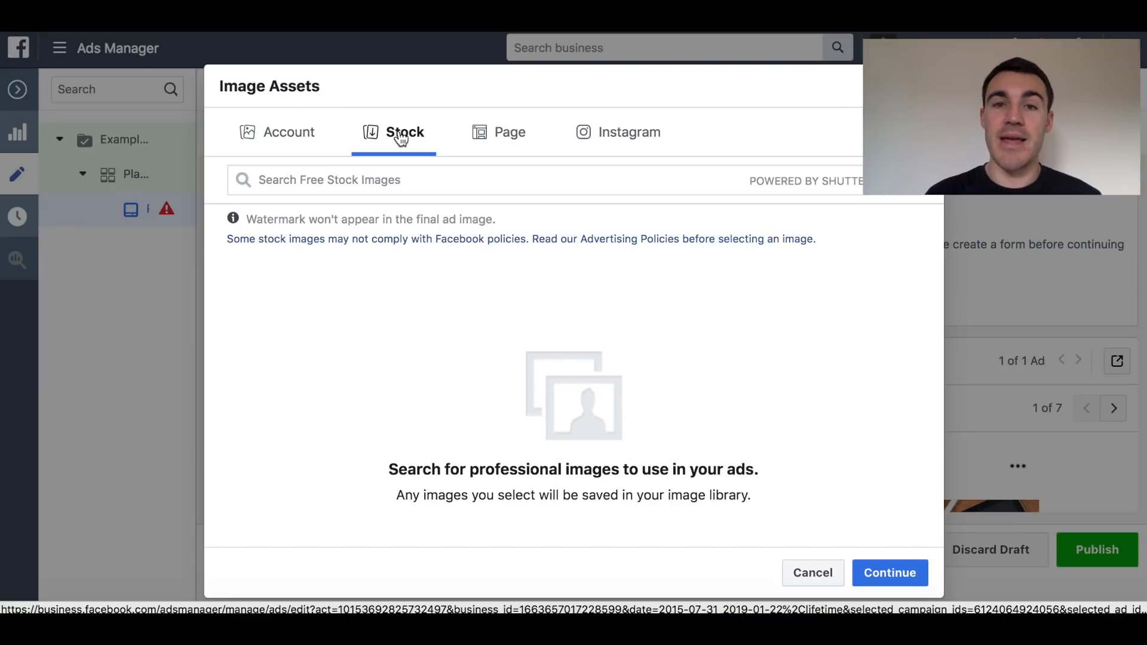
click(379, 173)
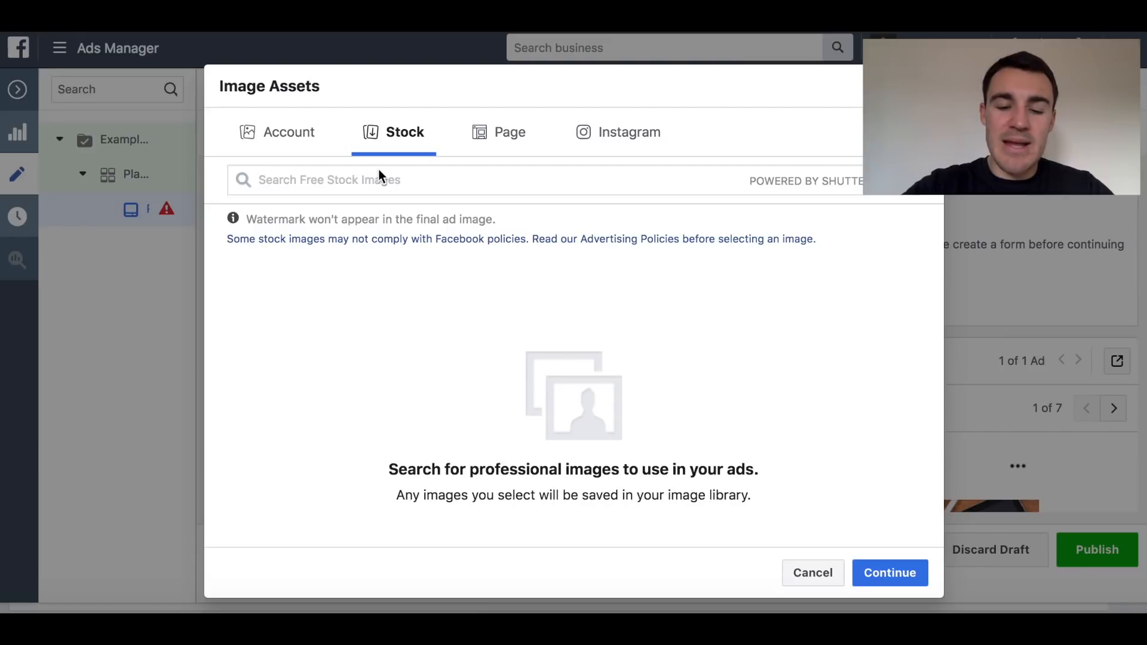
text(facebook adverti)
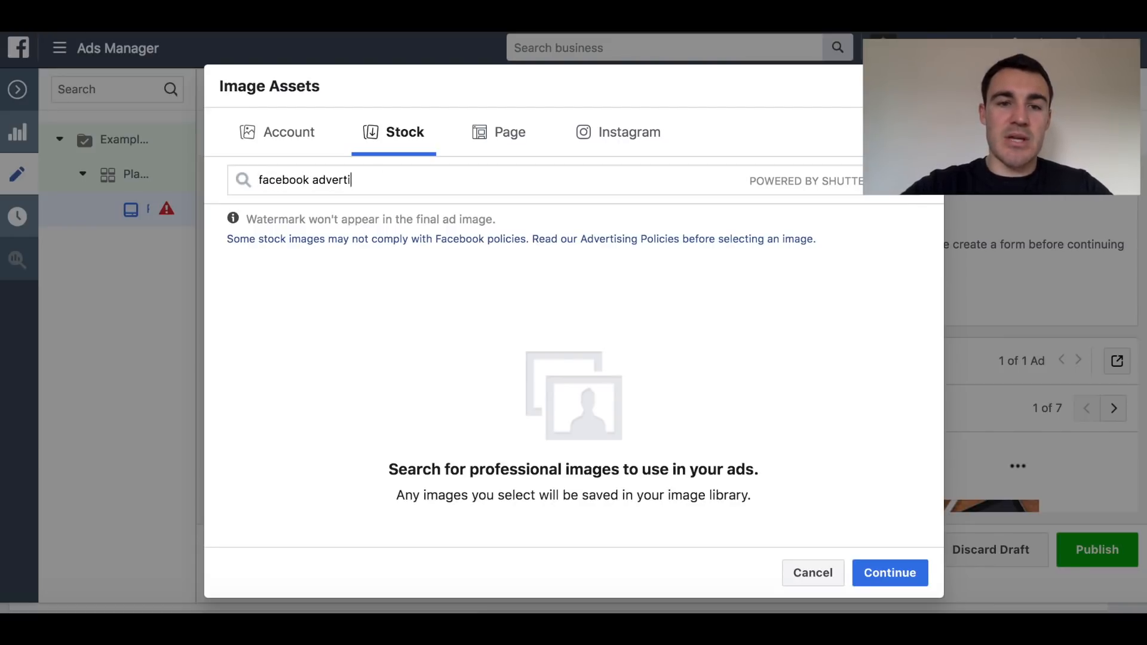
text(sing)
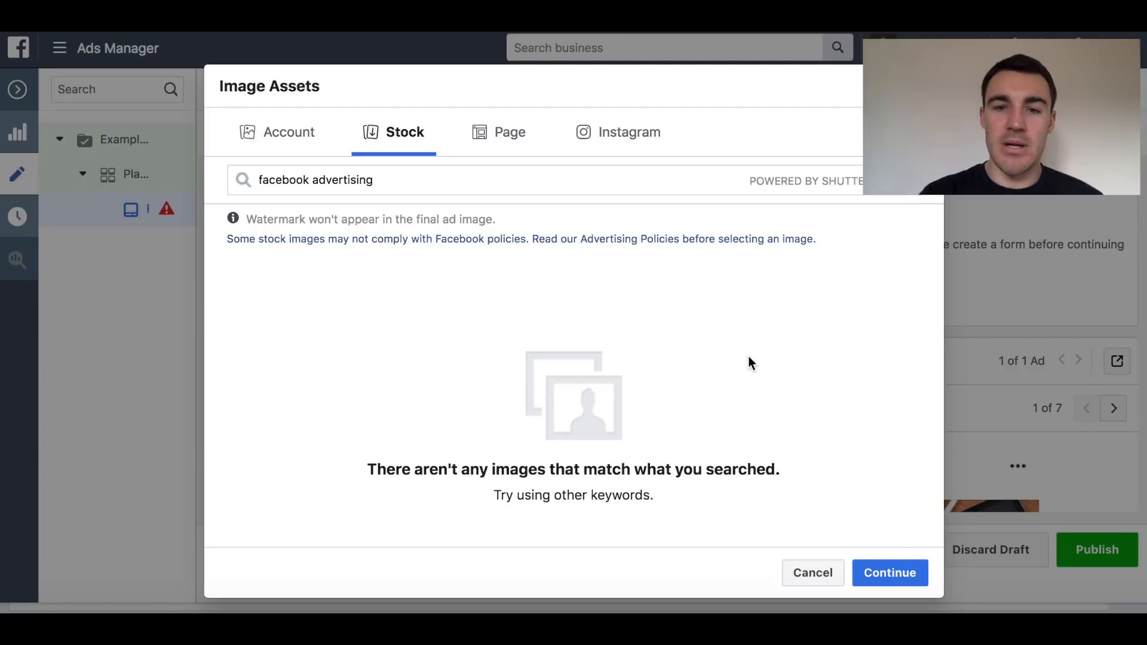
click(870, 571)
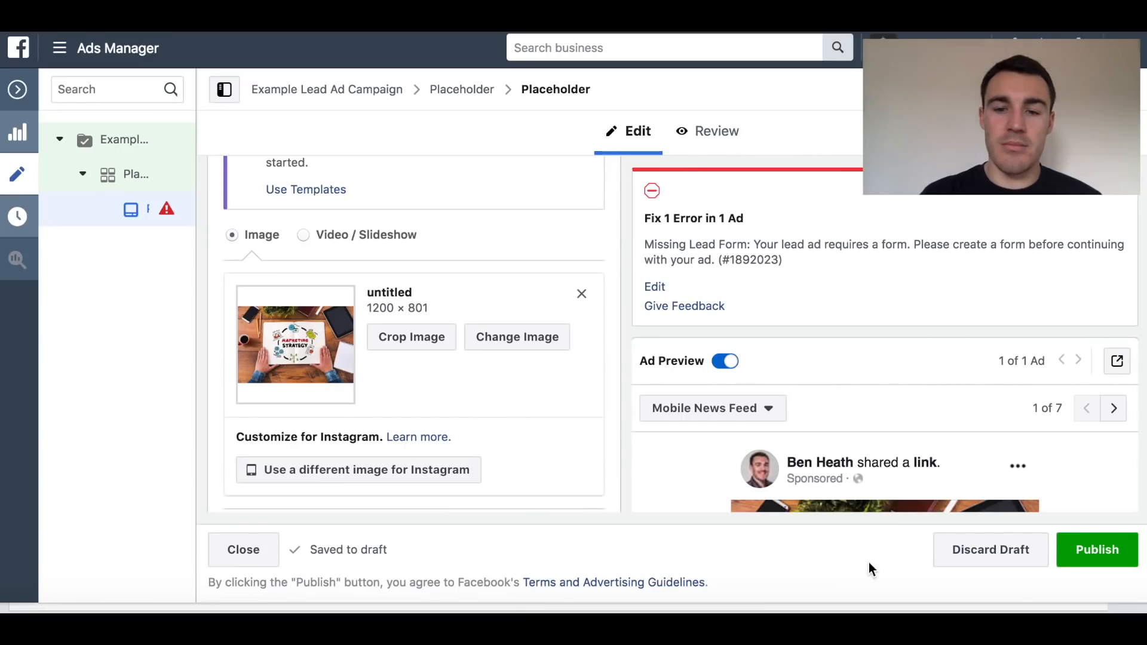
- Reopen the ad's image selection and go to the free stock image search
click(521, 344)
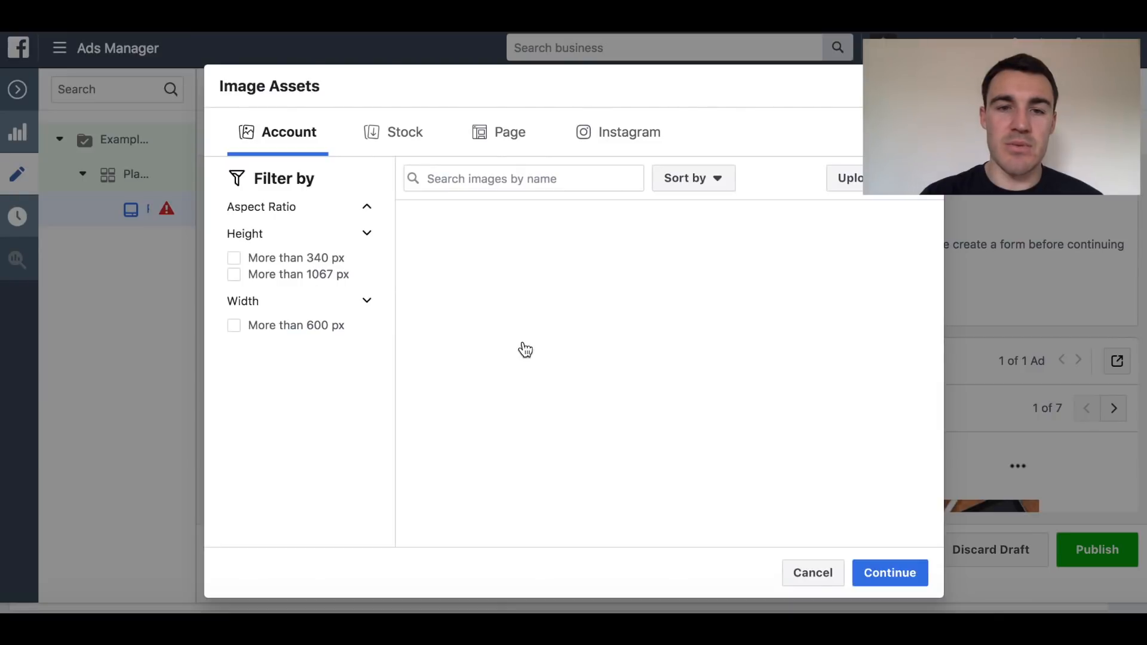
click(404, 137)
click(390, 181)
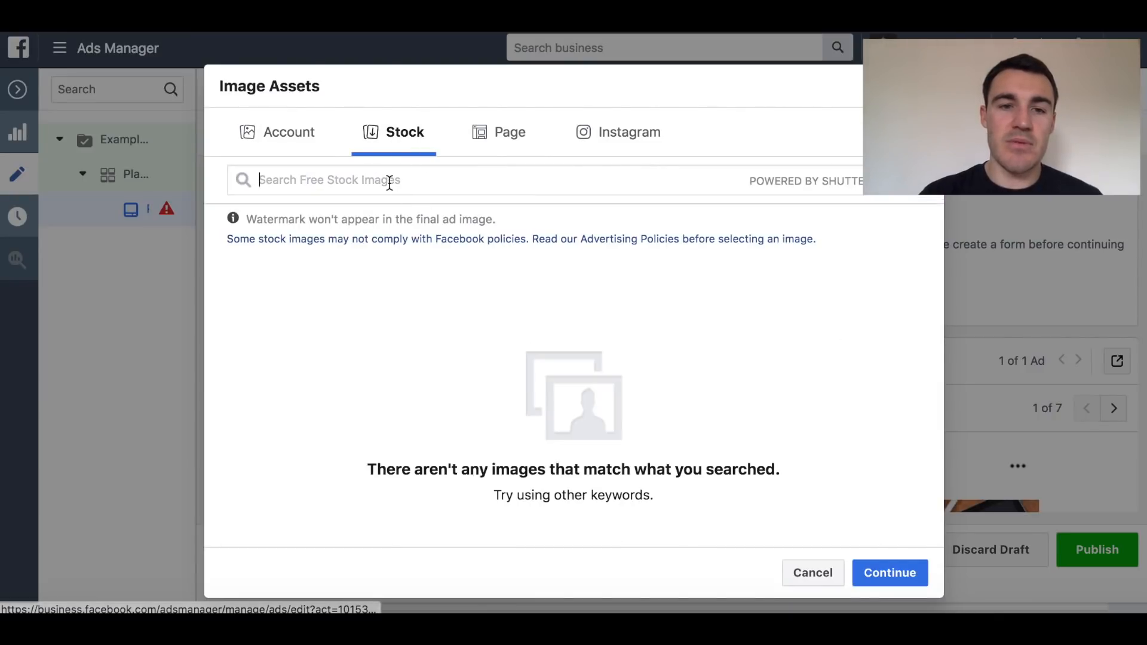
text(fca)
key(BackSpace)
key(BackSpace)
key(BackSpace)
text(acco)
key(BackSpace)
key(BackSpace)
key(BackSpace)
key(BackSpace)
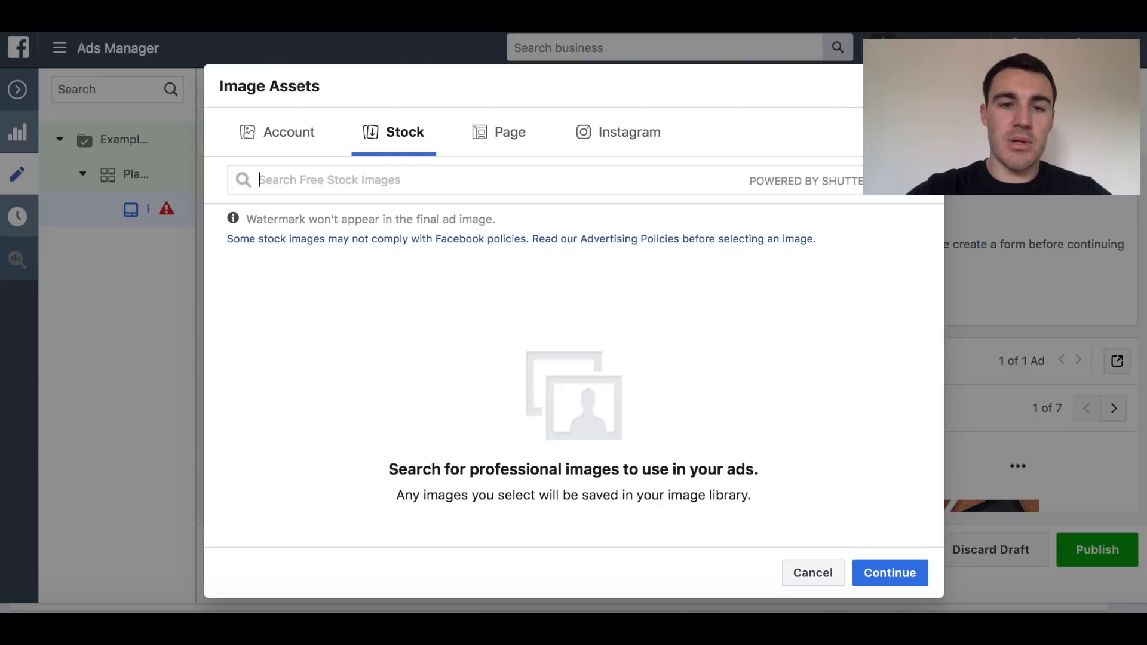
- Search the free stock images for "digital marketing" and browse the matching pictures
text(digital)
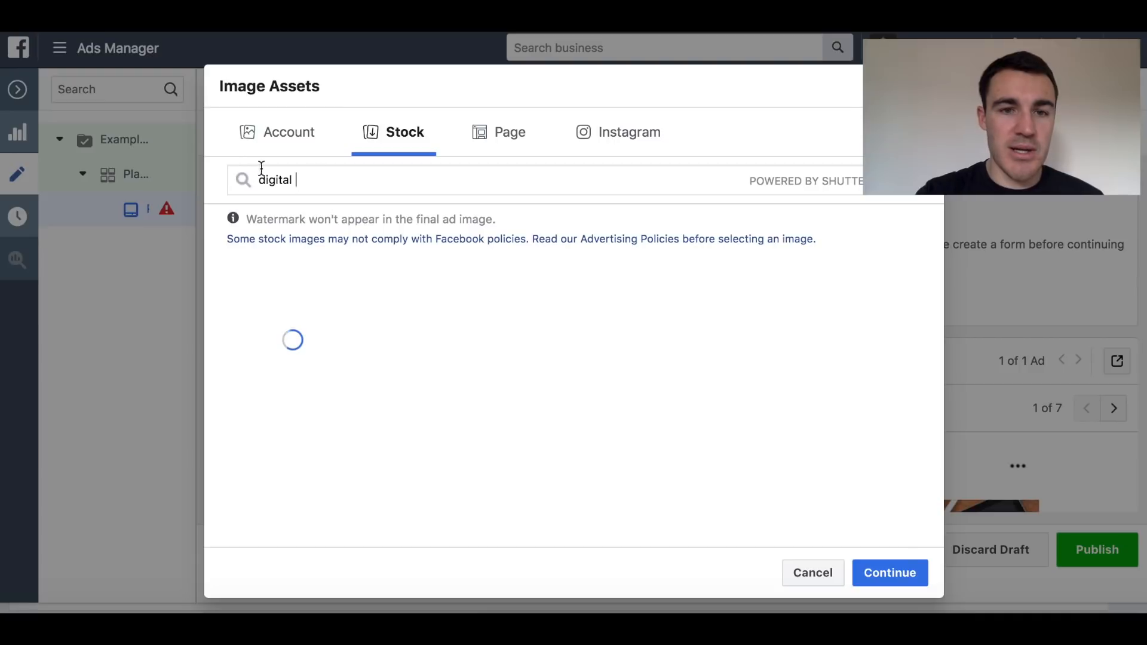
text(marketing)
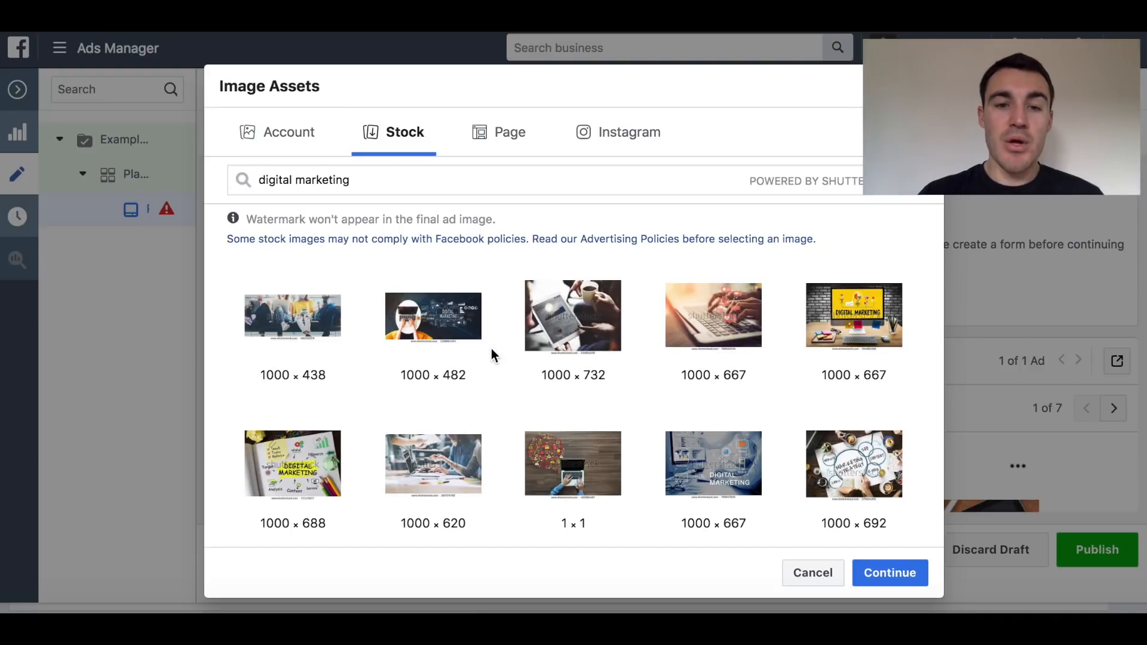
scroll(491, 350, down, 3)
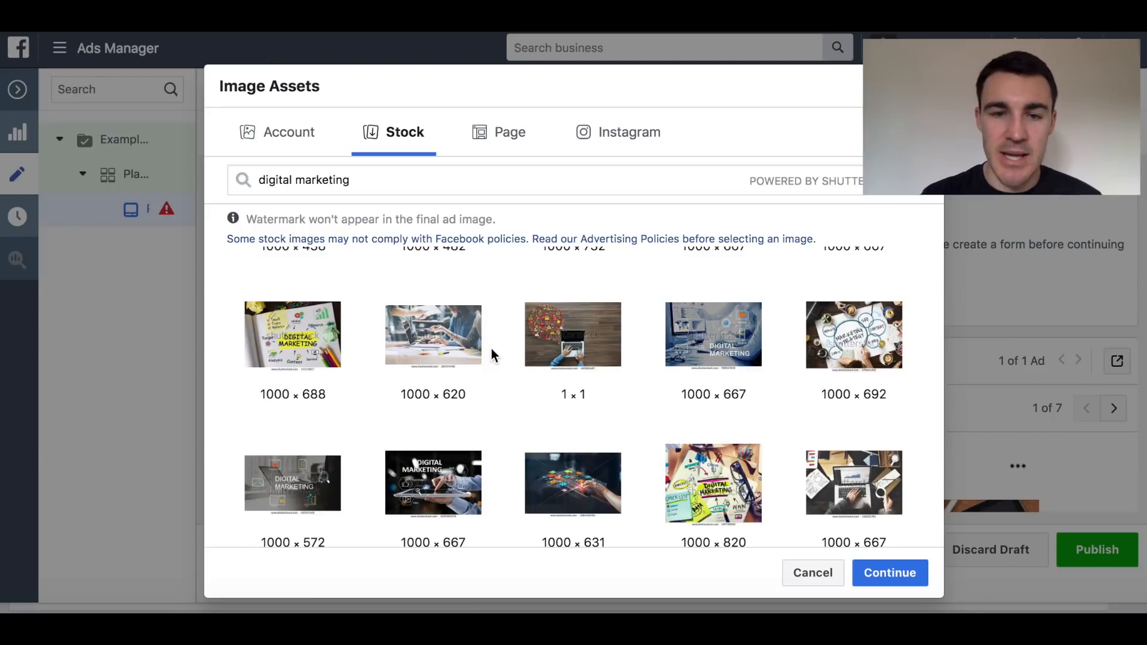
scroll(511, 422, down, 1)
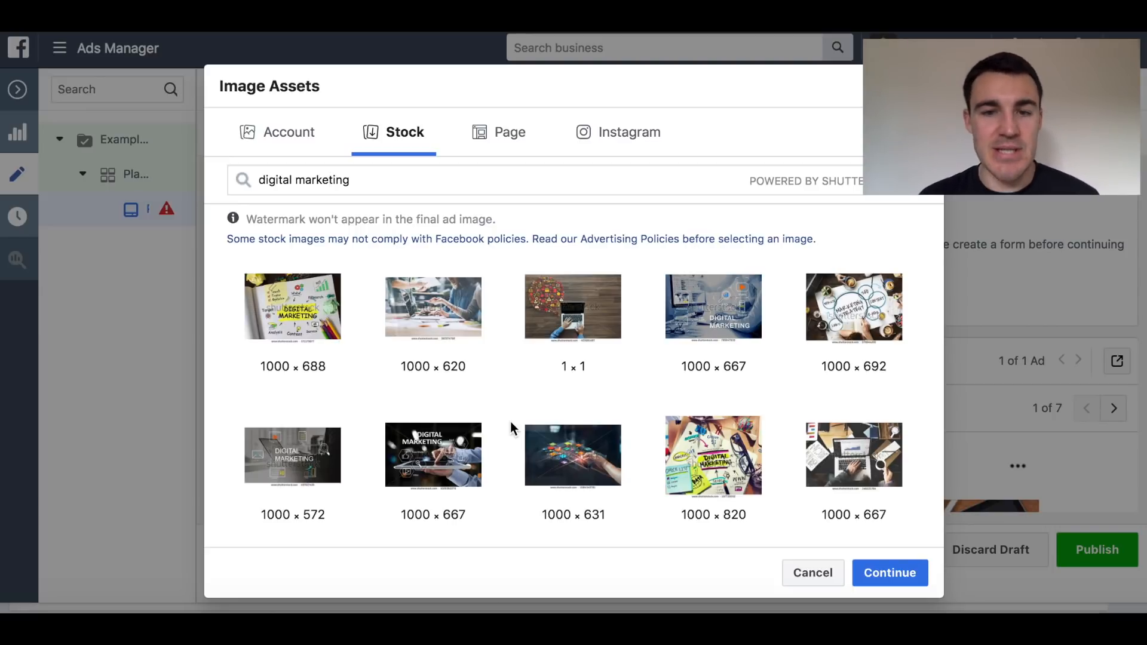
- Replace the ad's image with the 1000 × 631 stock picture of a hand touching colourful glowing app tiles
click(570, 321)
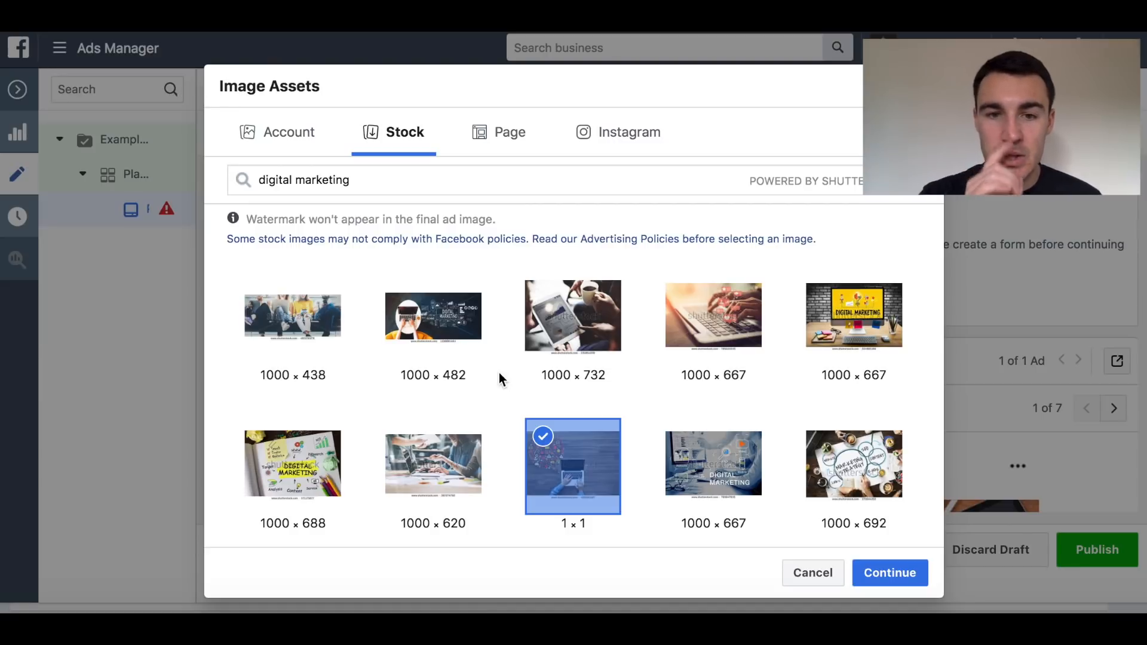
scroll(499, 373, down, 3)
click(592, 445)
scroll(634, 467, down, 4)
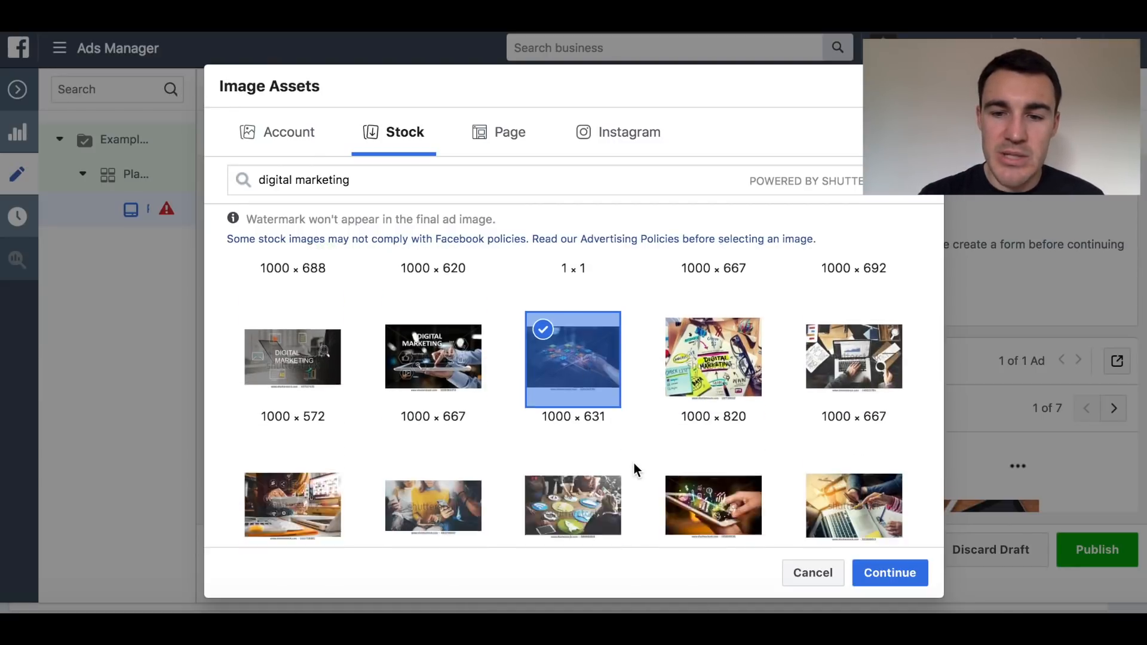
scroll(633, 464, down, 1)
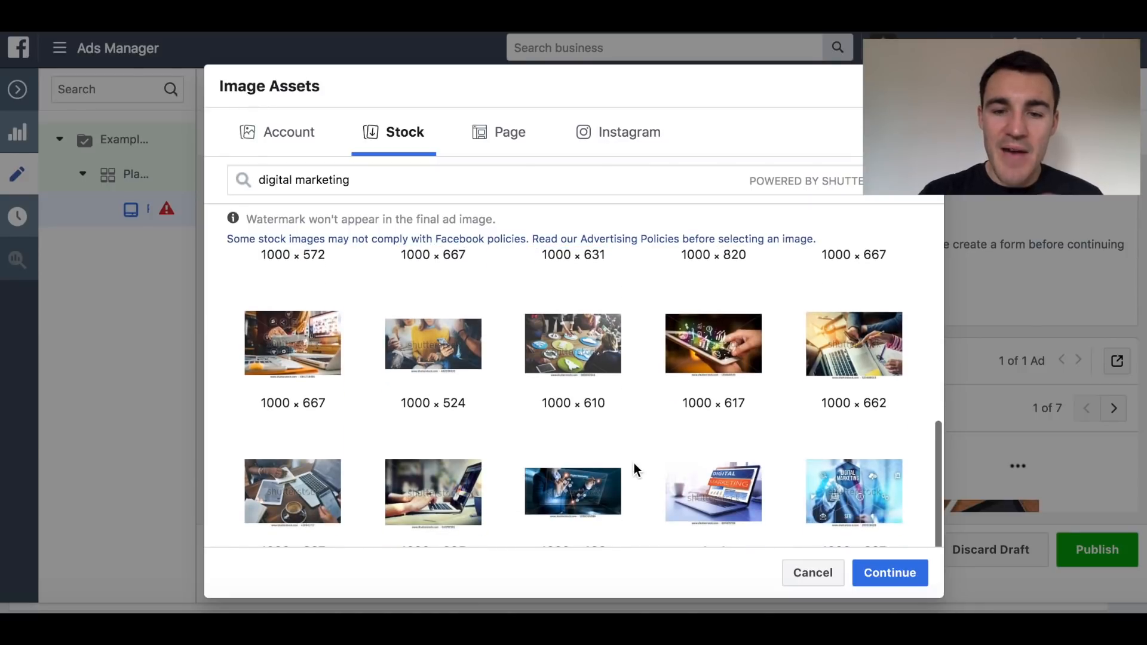
scroll(634, 463, down, 2)
scroll(633, 464, down, 1)
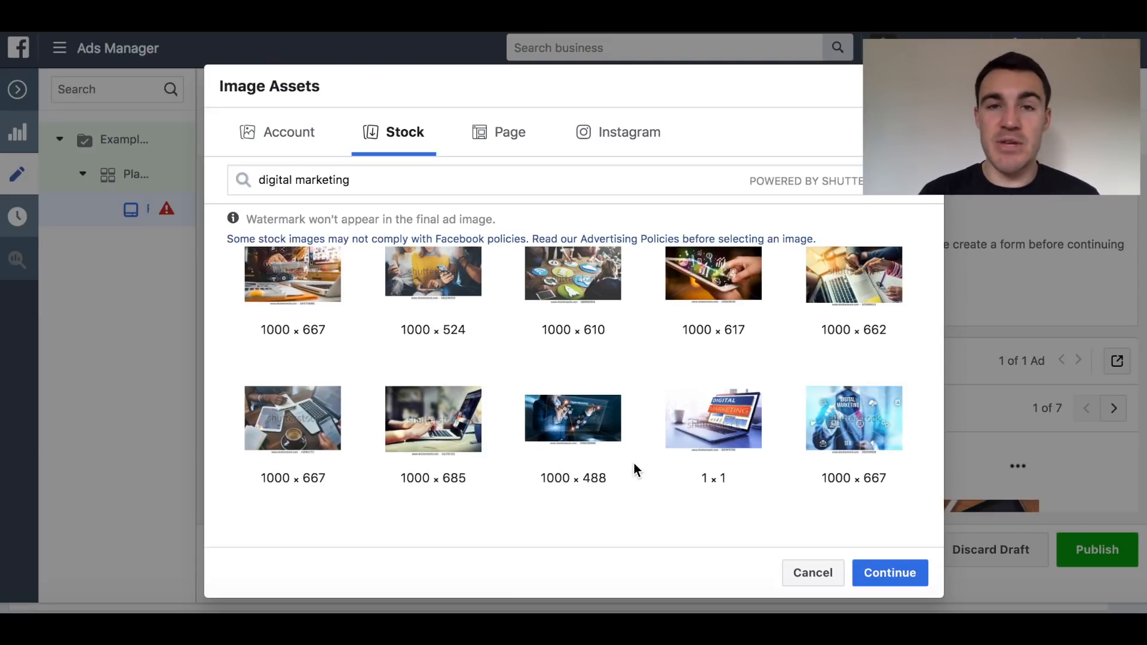
scroll(633, 464, up, 5)
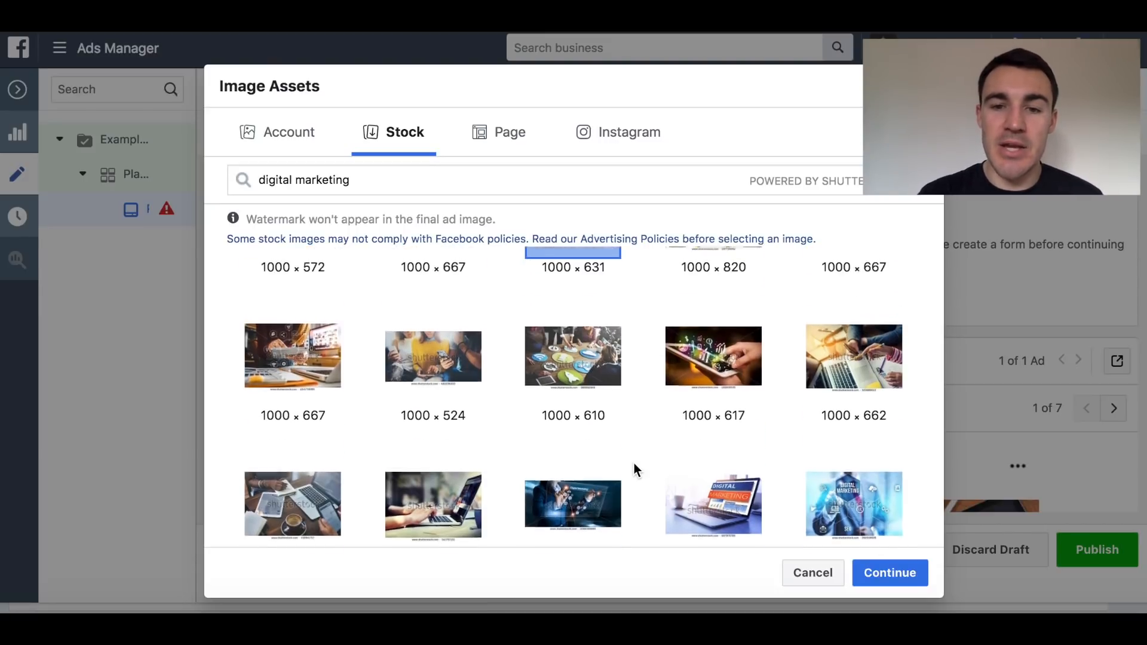
scroll(649, 436, down, 2)
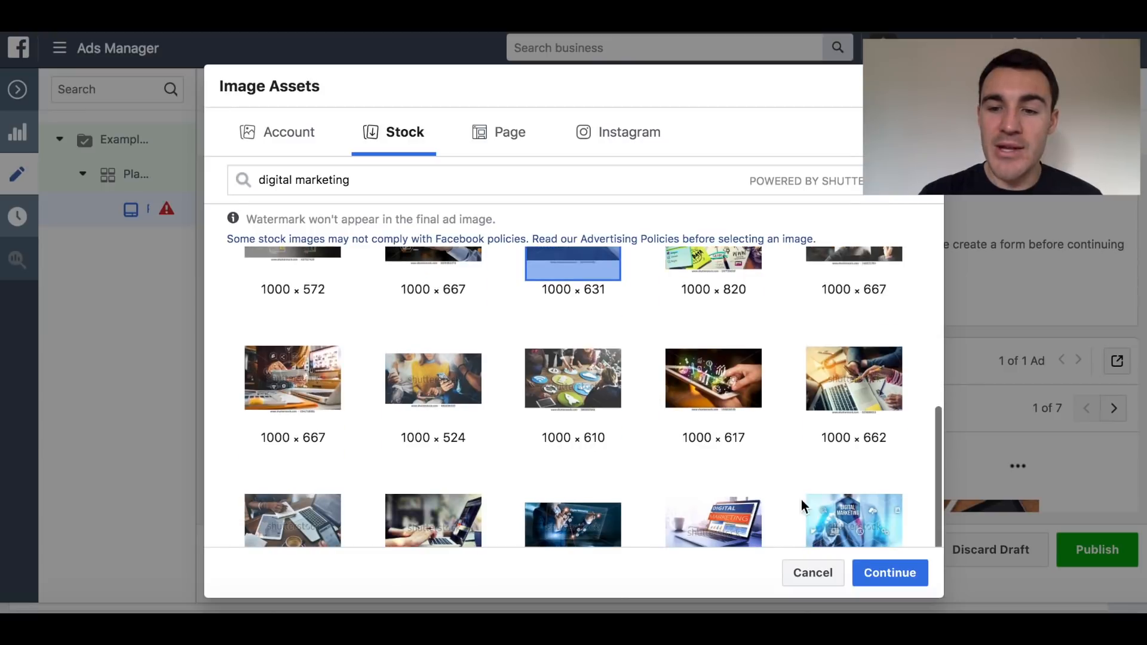
click(882, 574)
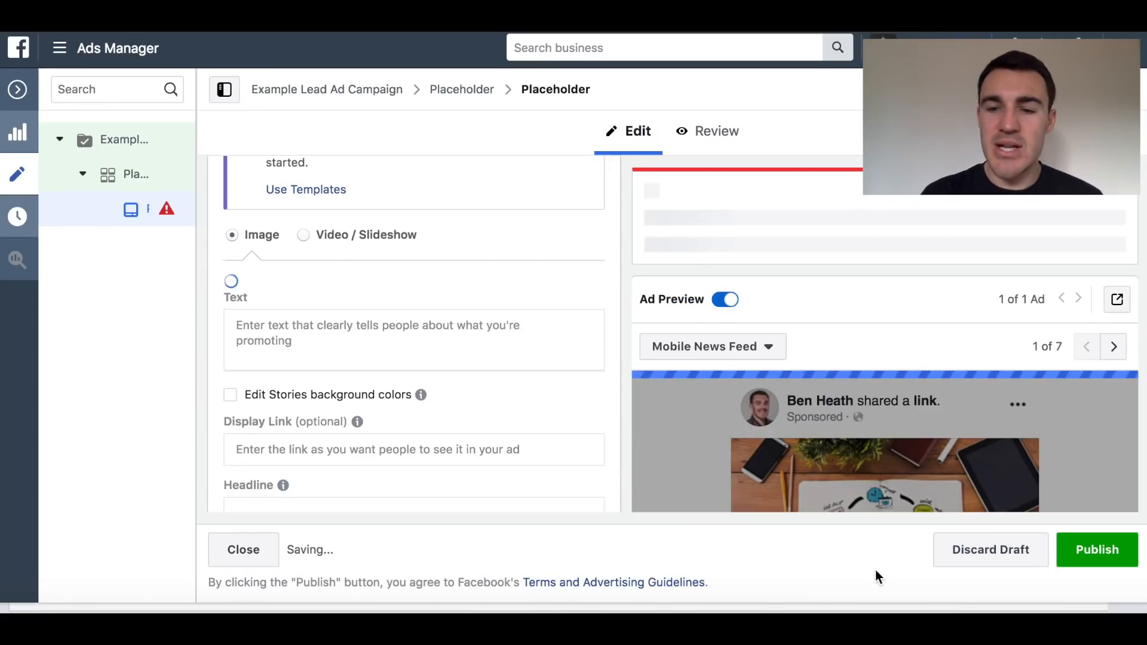
- Set the ad's headline to "Free Facebook Advertising Strategy Sessions"
scroll(600, 410, down, 1)
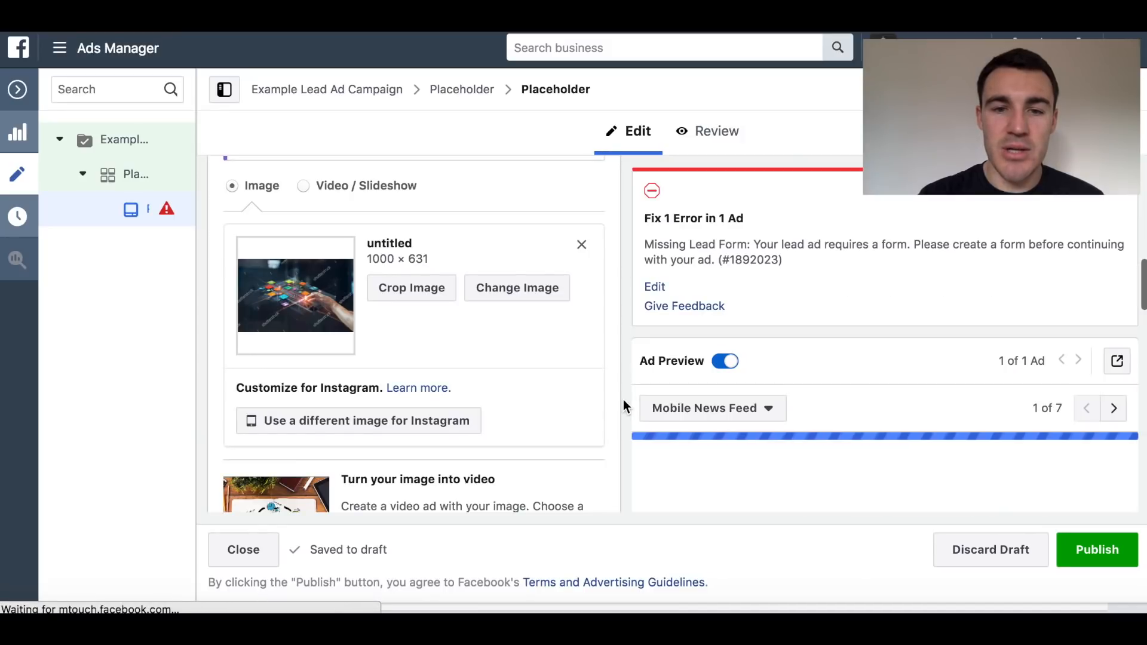
scroll(622, 400, down, 2)
scroll(776, 383, down, 4)
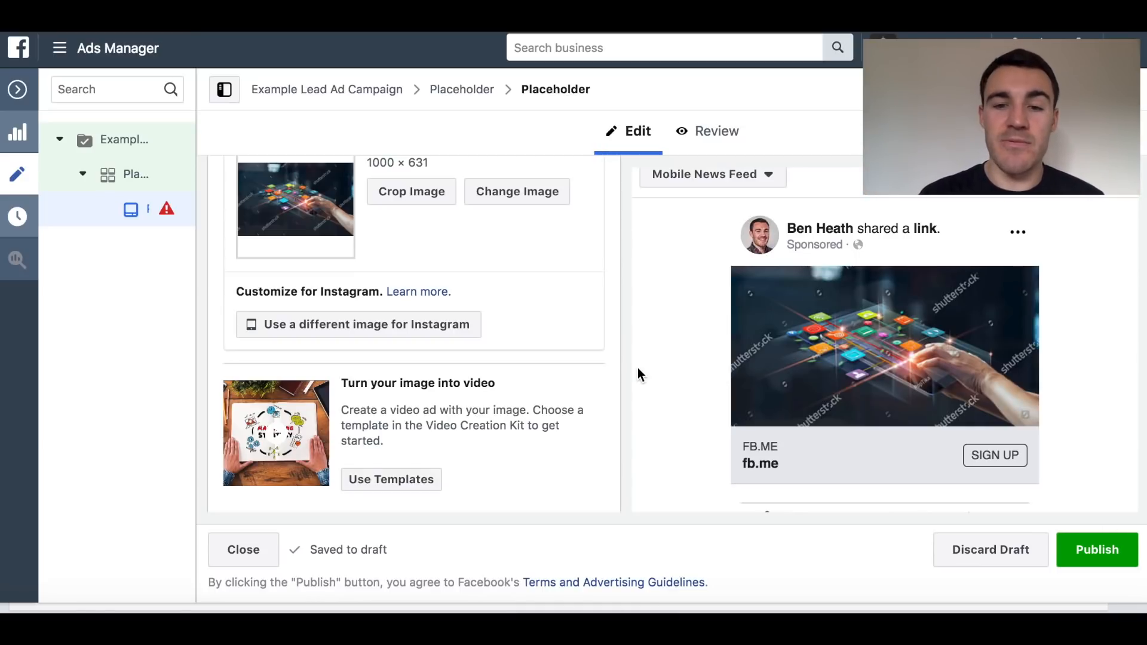
scroll(637, 367, down, 4)
scroll(573, 385, down, 1)
scroll(572, 385, down, 5)
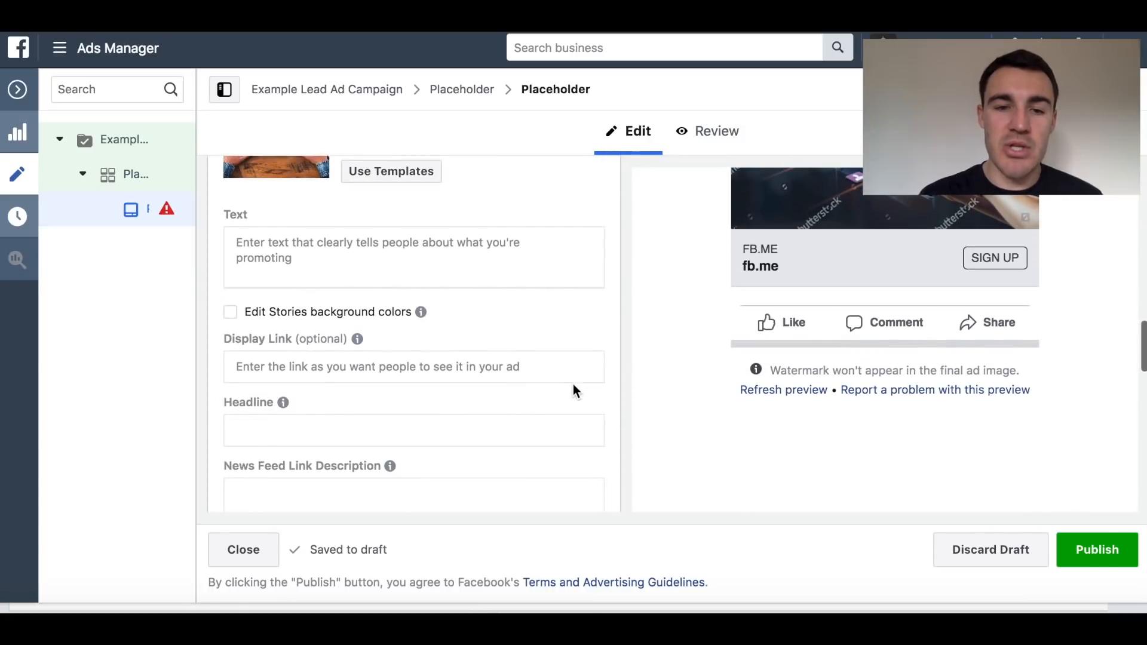
scroll(572, 385, up, 1)
scroll(414, 295, down, 2)
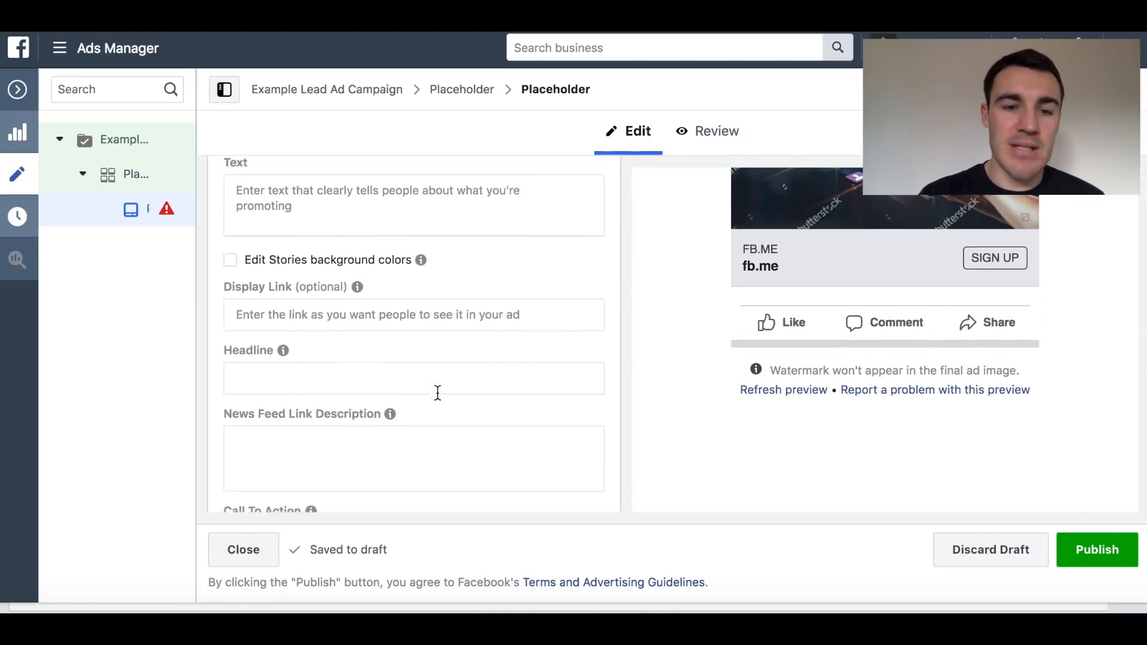
click(341, 344)
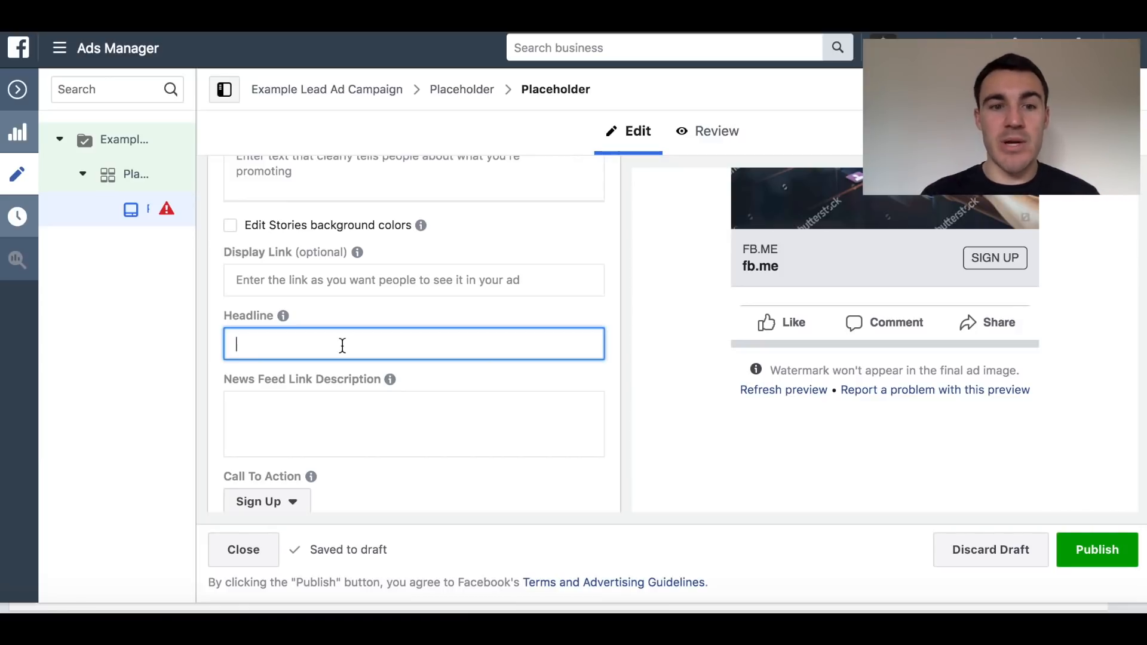
text(Free)
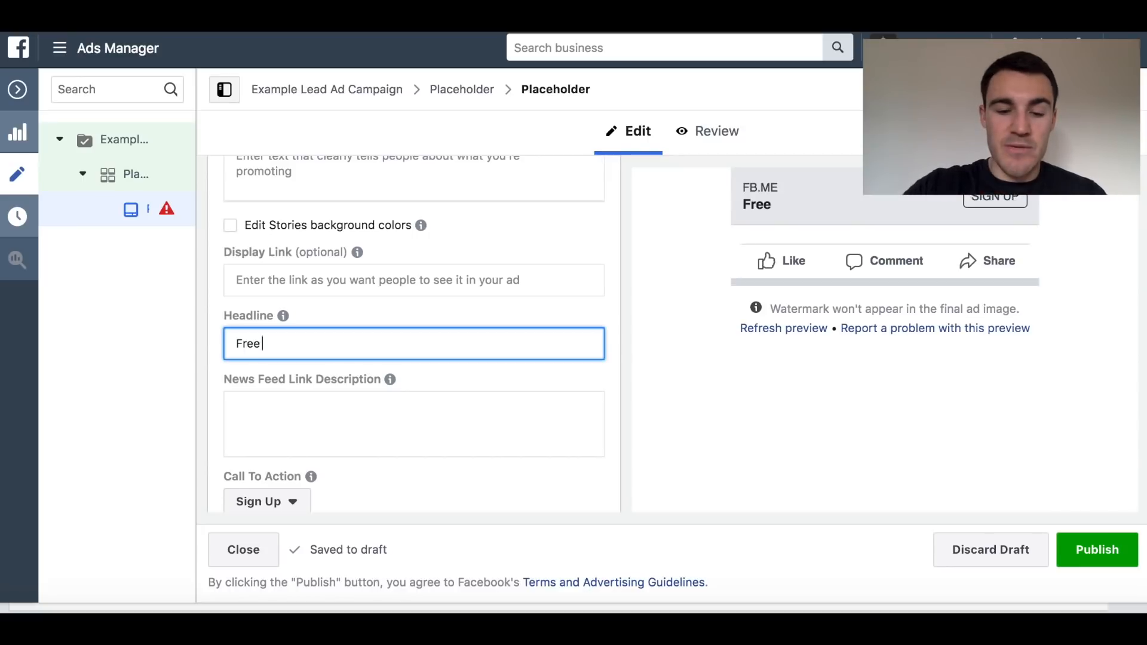
text( Facebook Advert)
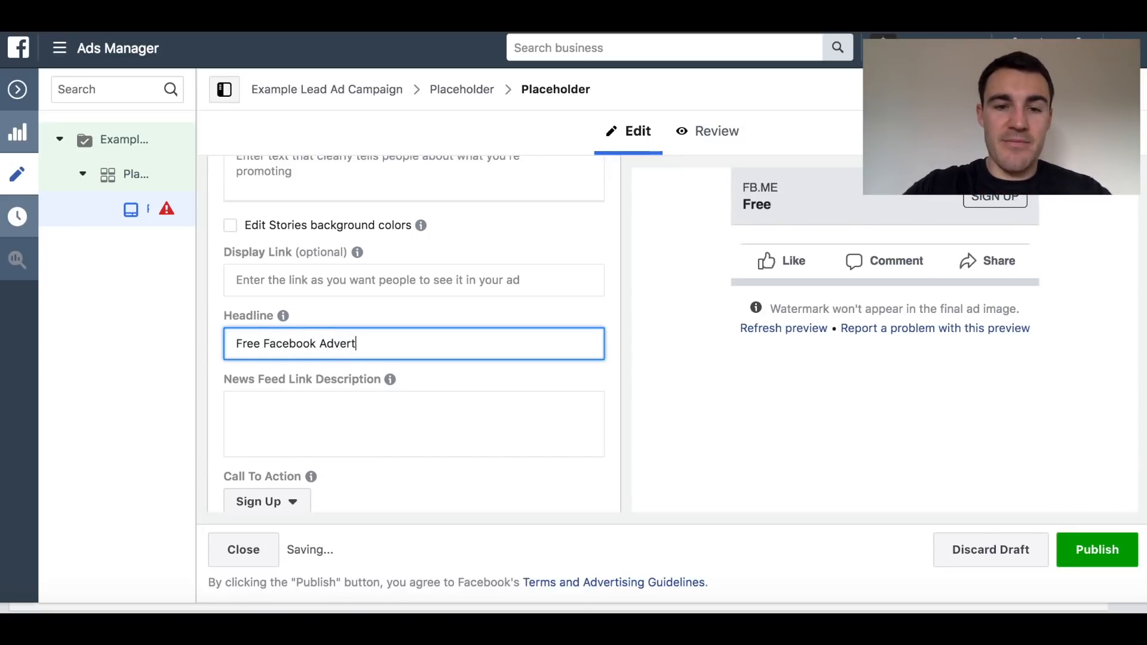
text(ising Strategy Sessions)
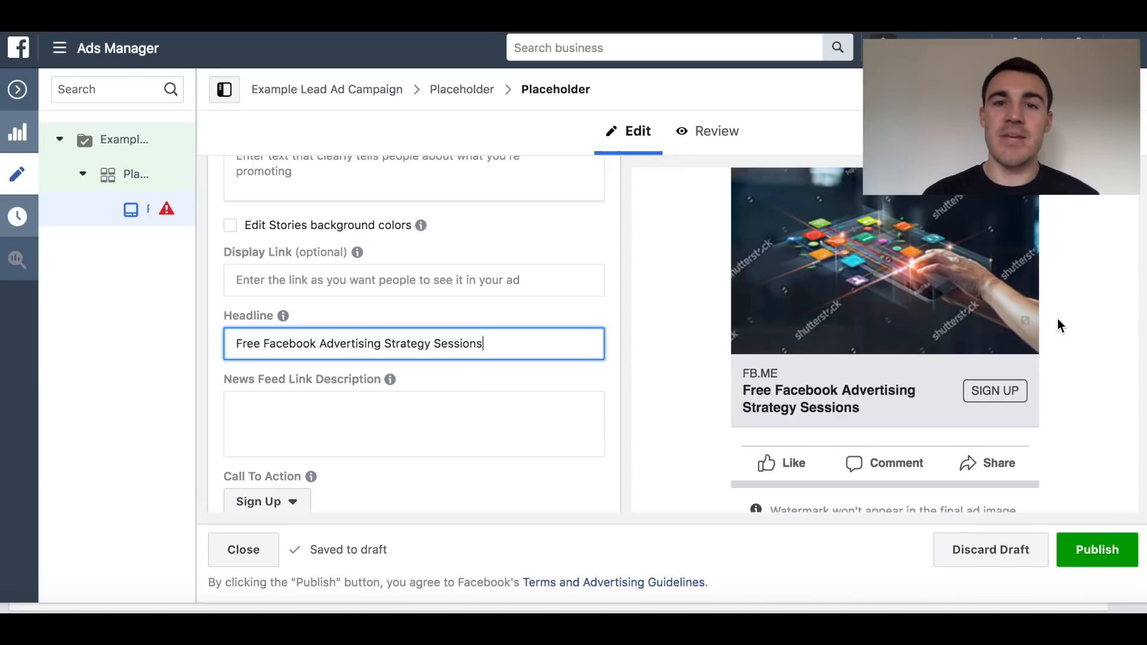
- Enter ad text opening "Struggling to make Facebook work for your business?" and offering free 30-minute strategy sessions, closing "Click the button below to sign up now!"
scroll(517, 281, up, 2)
click(517, 282)
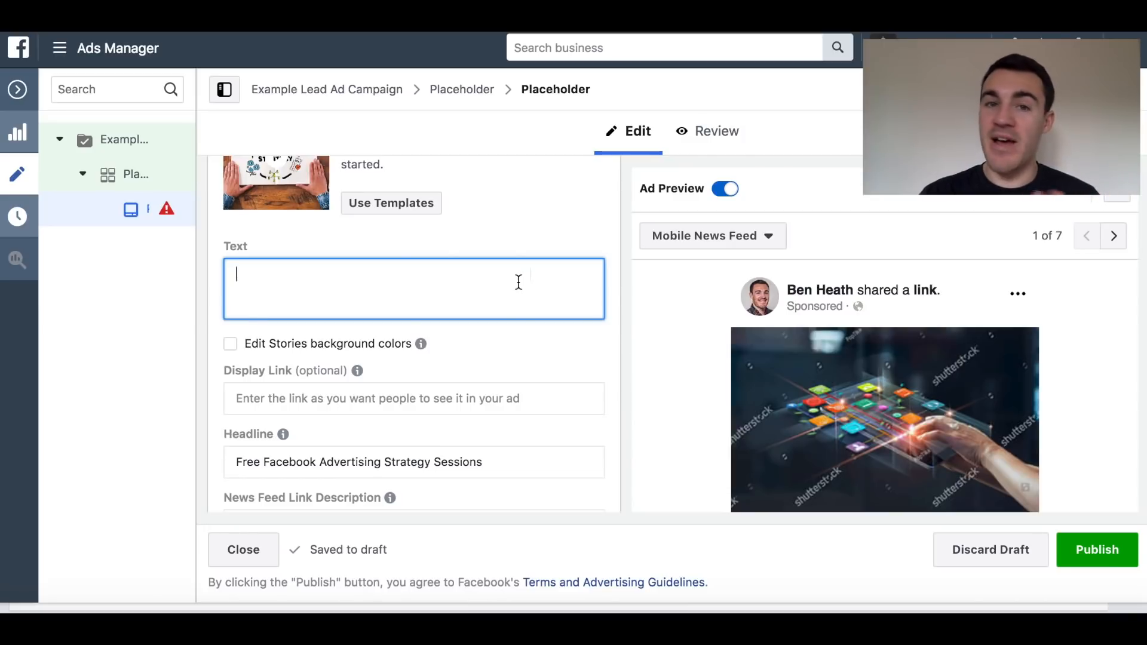
text(Struggling to make Facebook work for your business?  We can help...  As a Facebook advertising agency we've created hundreds of successful campaigns for clients in many different industries.  And right now we're offering free 30-minute strategy sessions.  Click the button below to sign up now!)
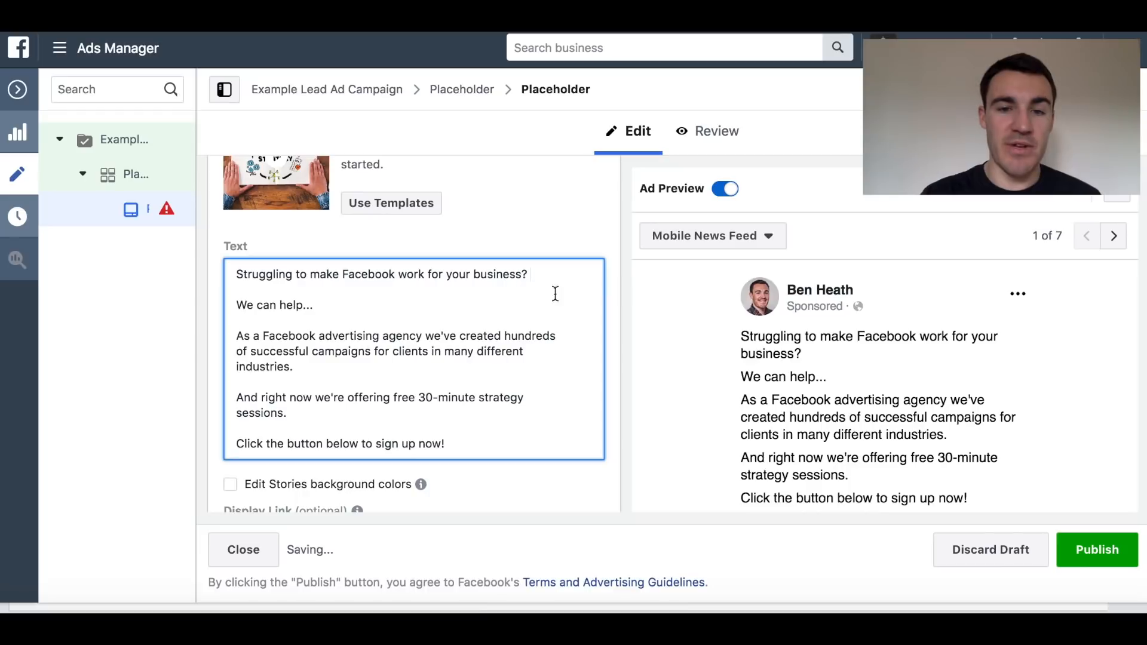
click(563, 275)
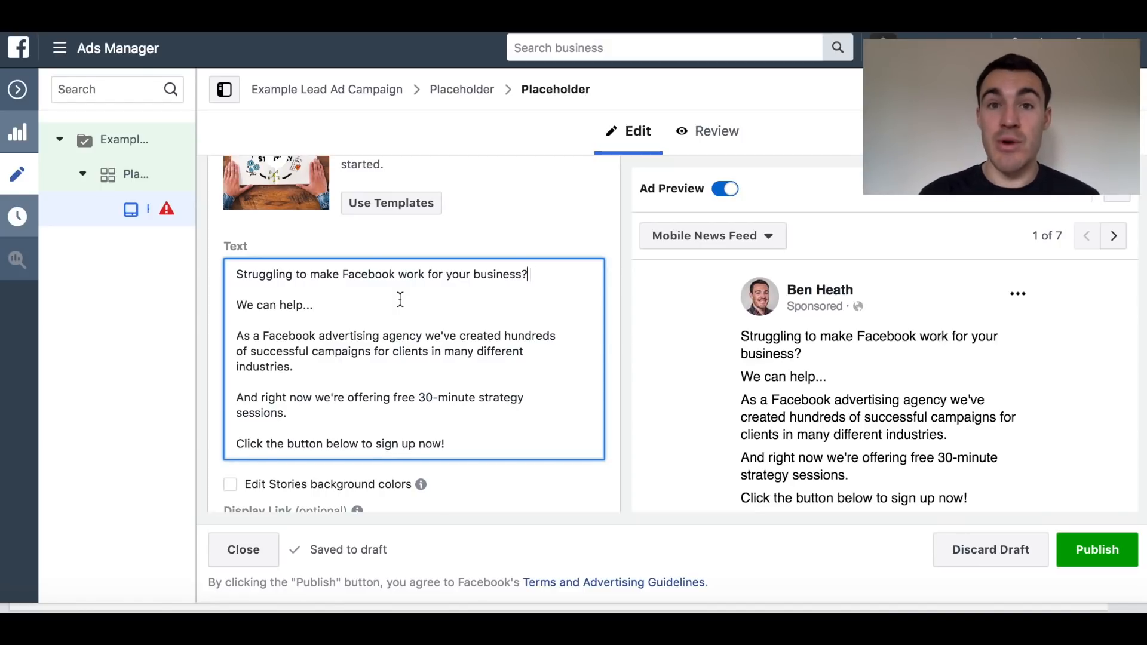
click(360, 311)
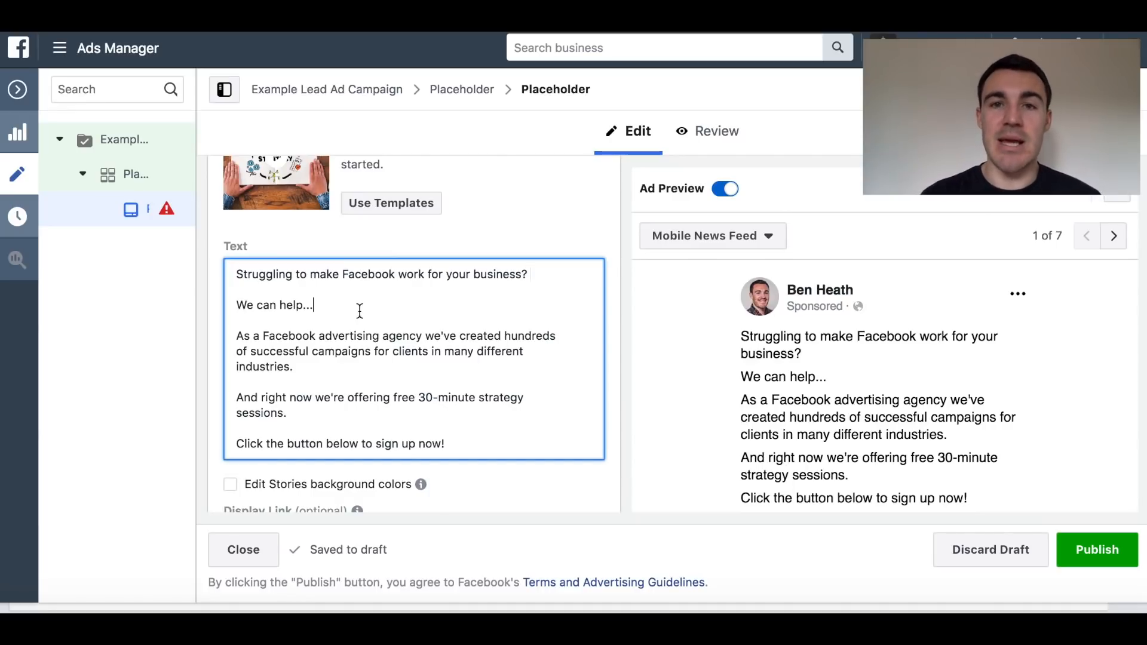
scroll(370, 347, down, 1)
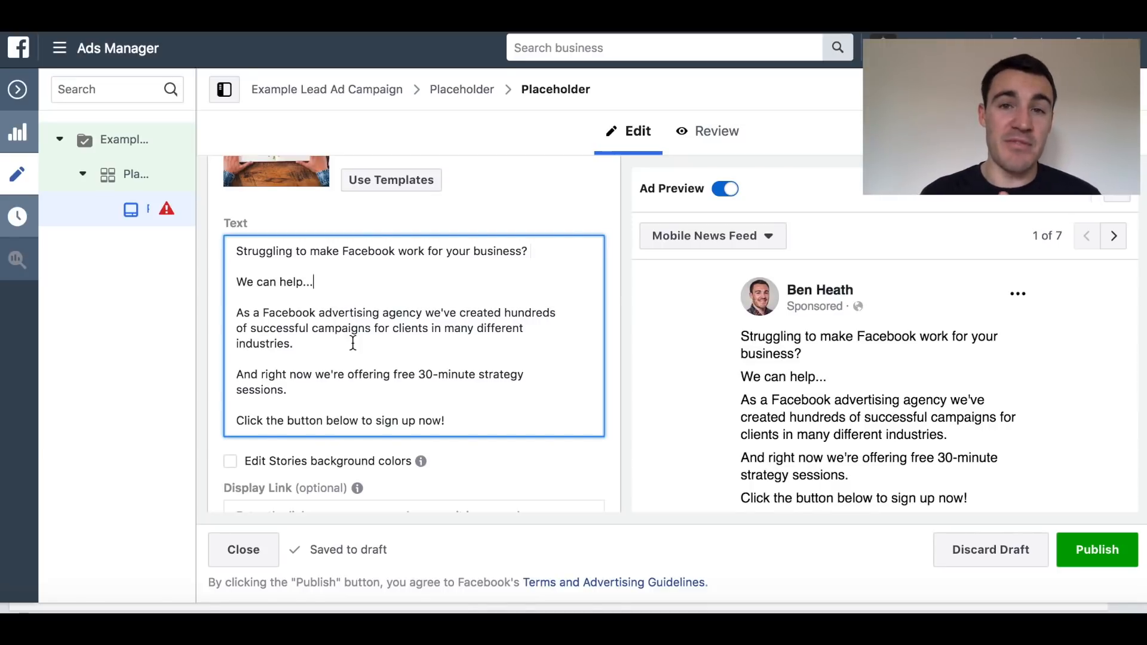
click(339, 383)
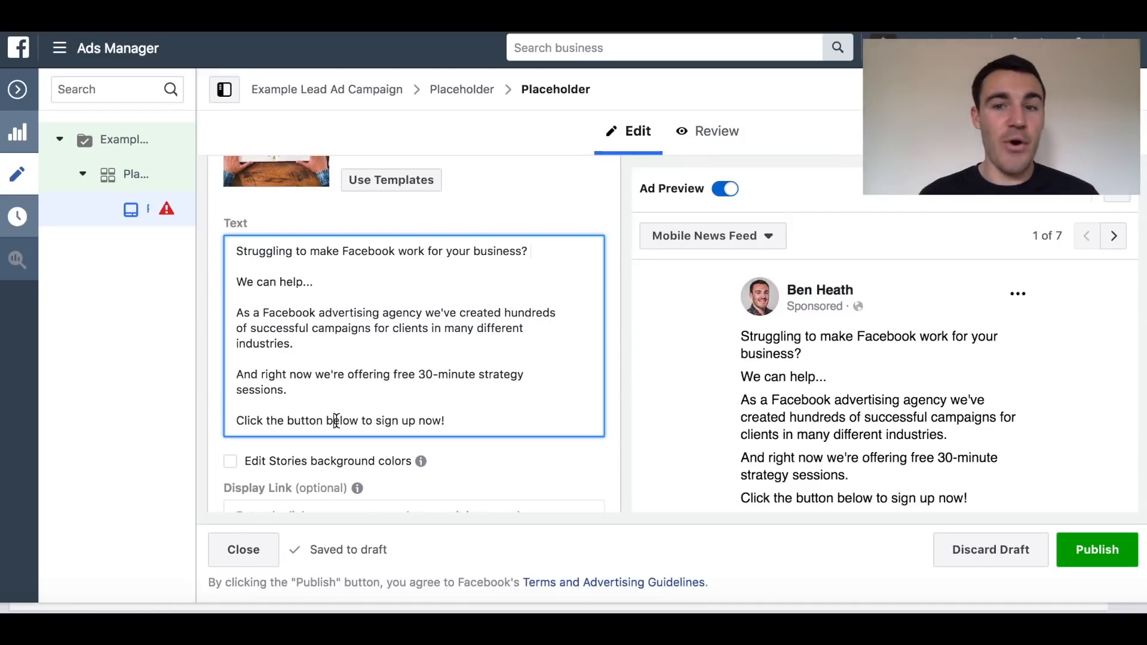
- Review the ad's Mobile News Feed preview, checking its text, image, headline and call-to-action button
scroll(656, 493, down, 1)
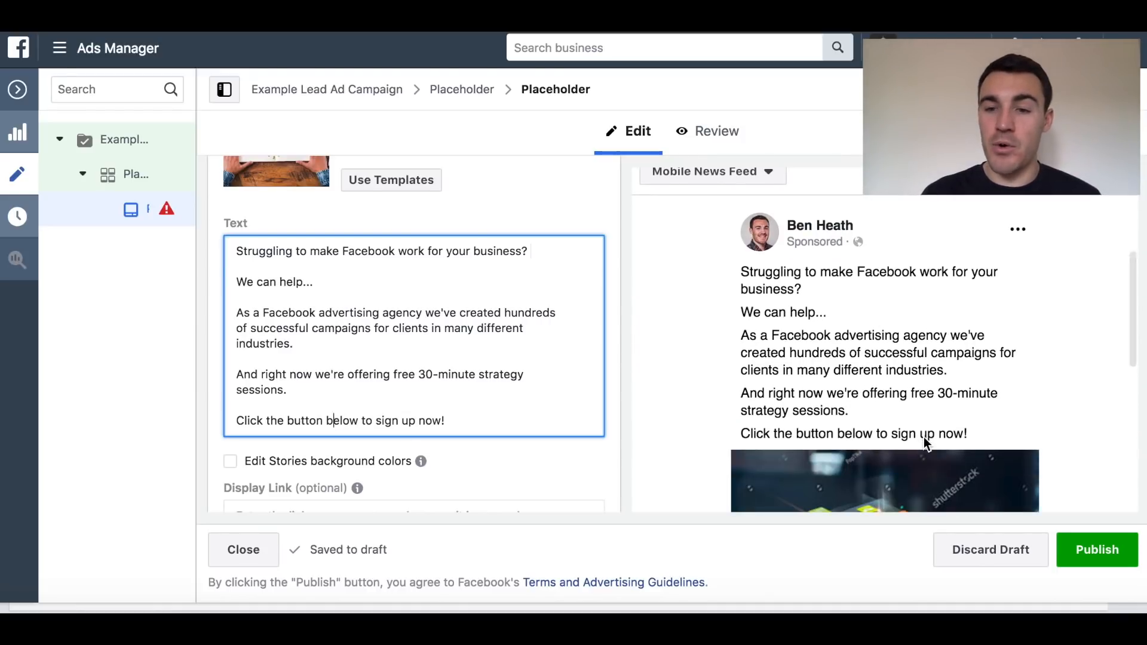
scroll(793, 417, up, 2)
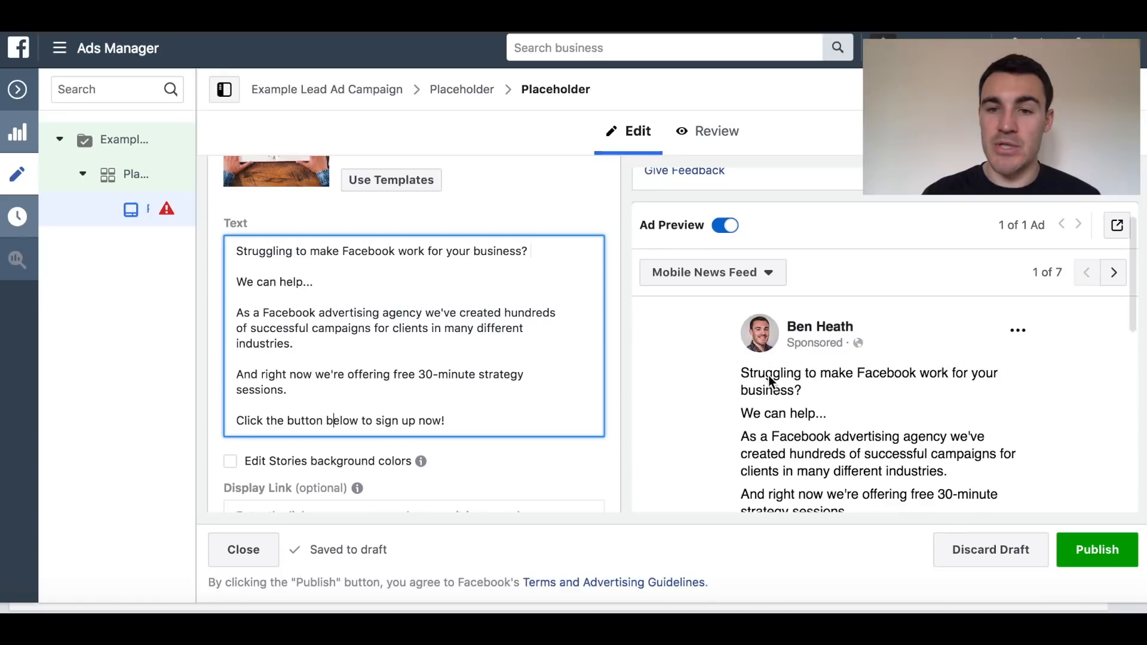
scroll(768, 376, down, 1)
scroll(769, 382, down, 1)
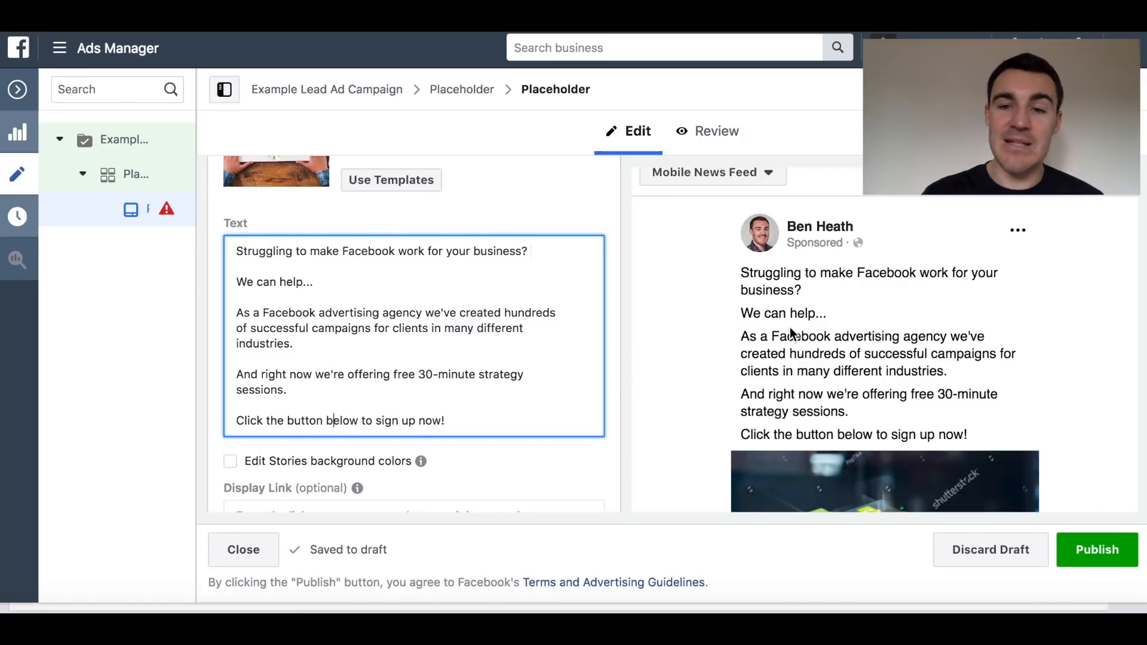
scroll(756, 337, down, 2)
scroll(448, 374, down, 3)
scroll(363, 488, down, 1)
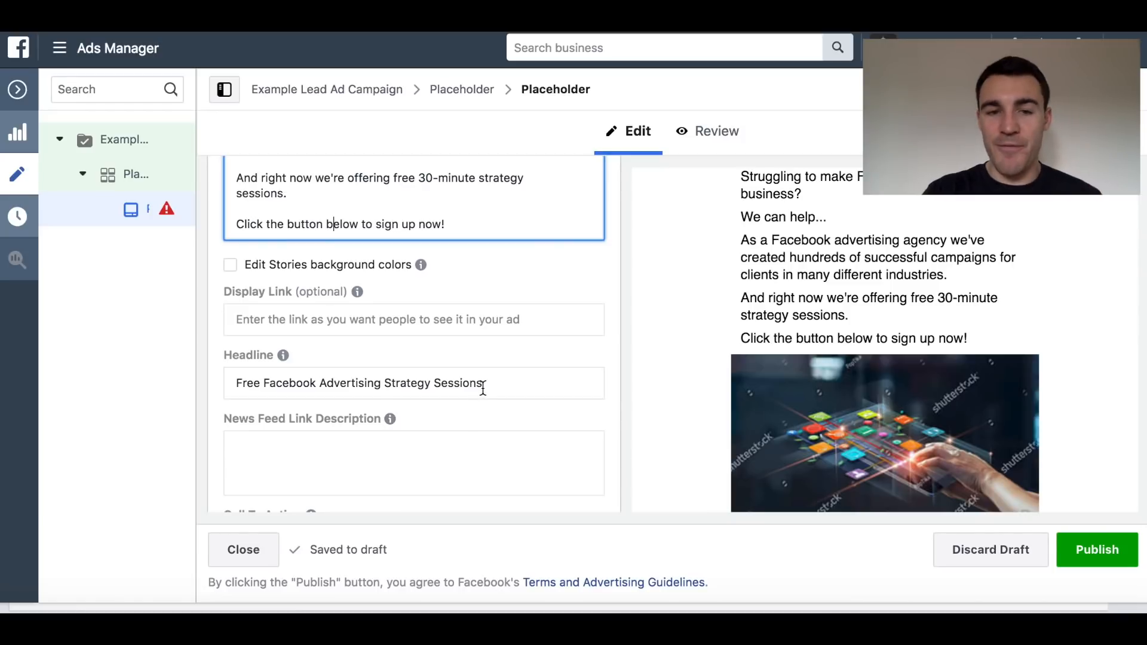
scroll(483, 388, up, 4)
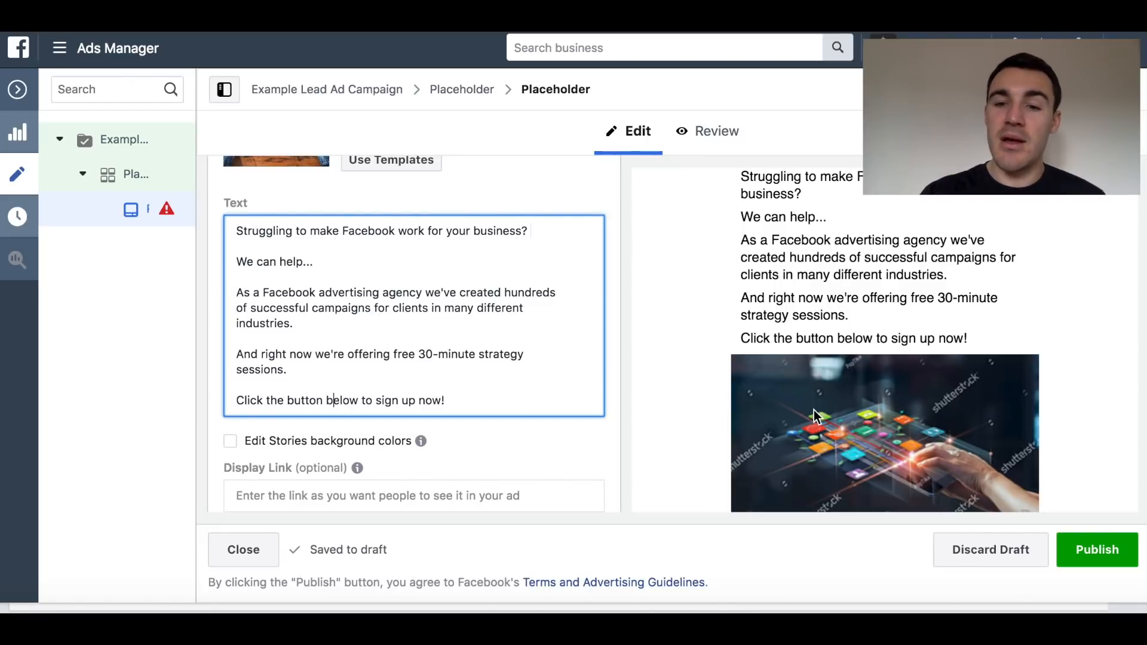
scroll(814, 410, down, 3)
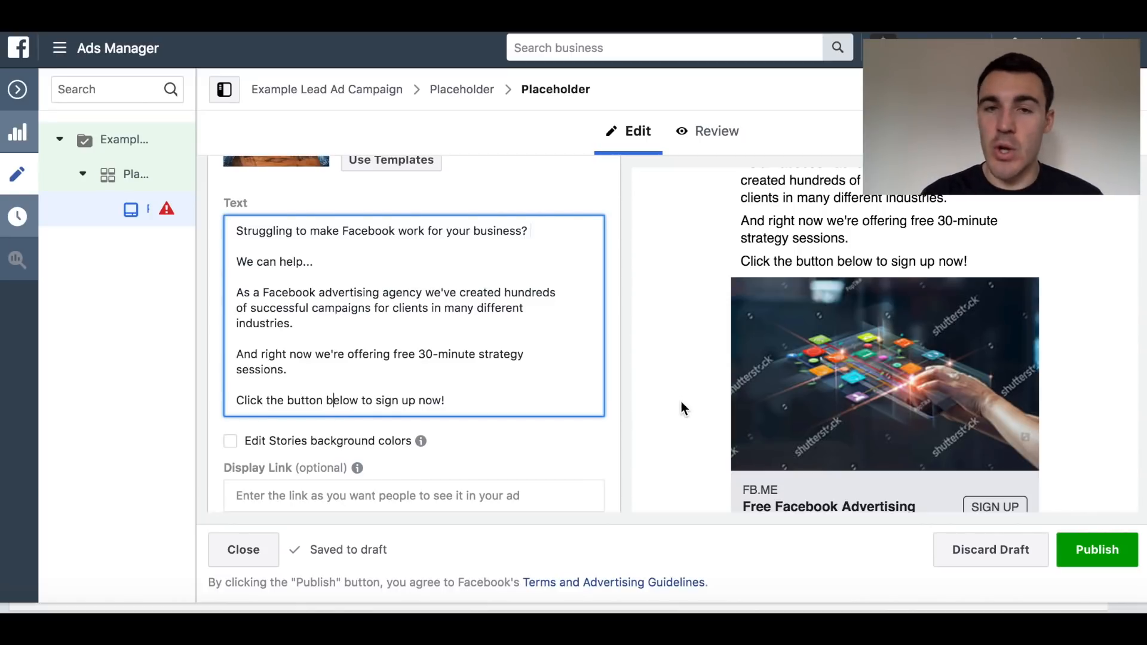
scroll(681, 402, down, 3)
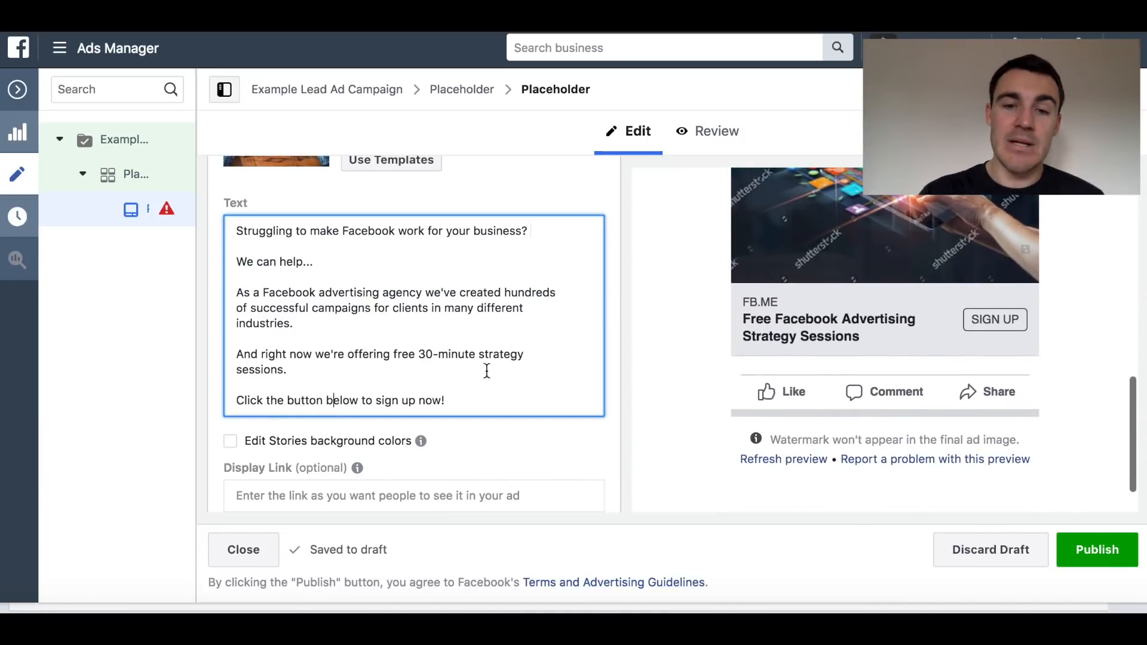
- Choose Sign Up as the ad's call to action
scroll(484, 371, down, 3)
scroll(482, 370, down, 3)
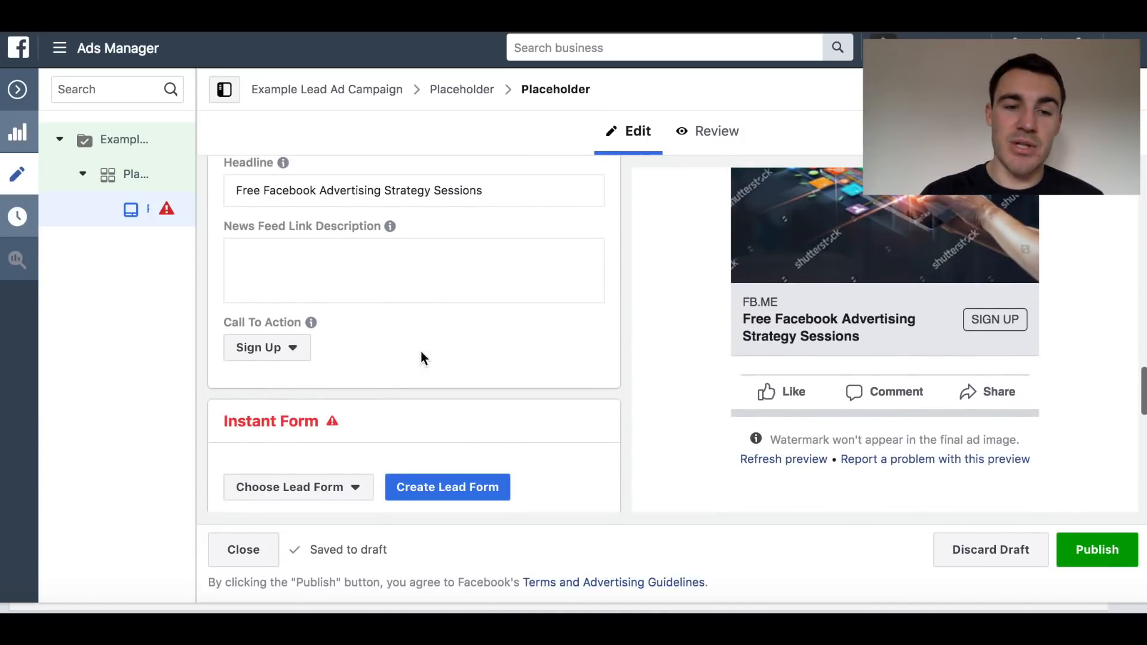
click(295, 352)
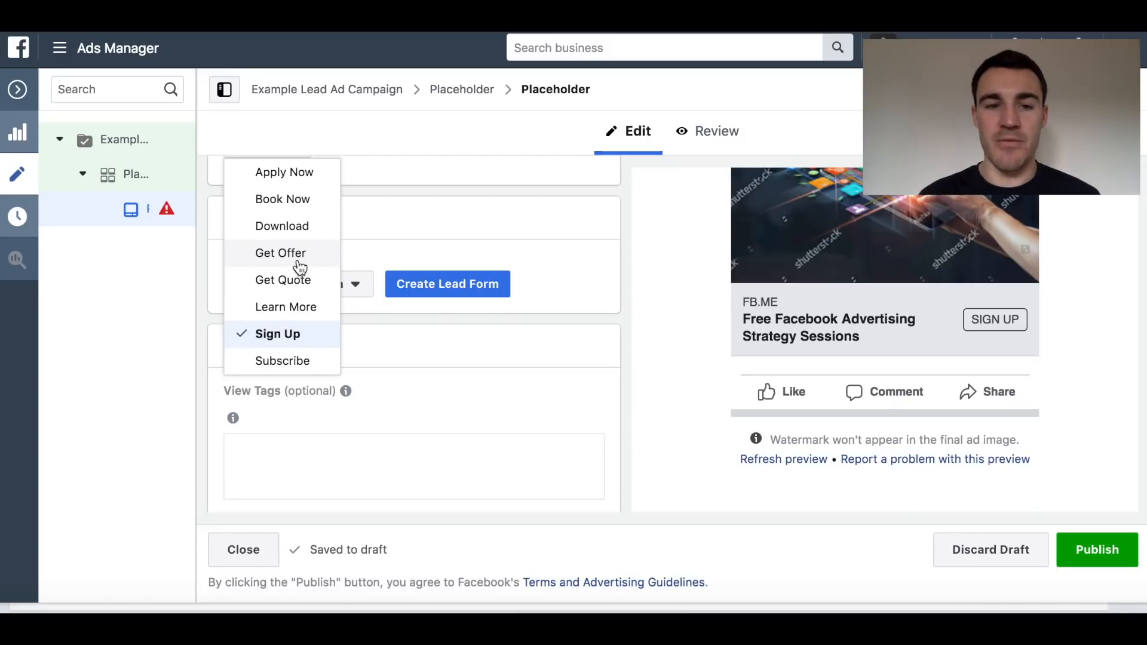
click(302, 330)
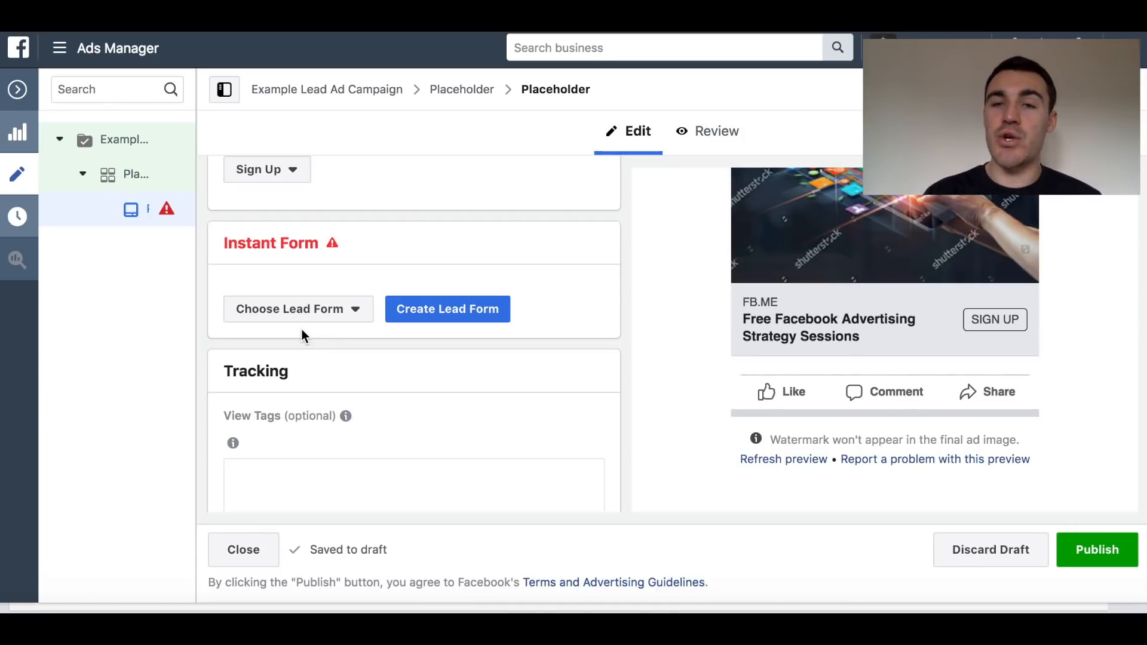
- Create a new blank lead form for the ad and name it "Example Lead Form"
click(447, 318)
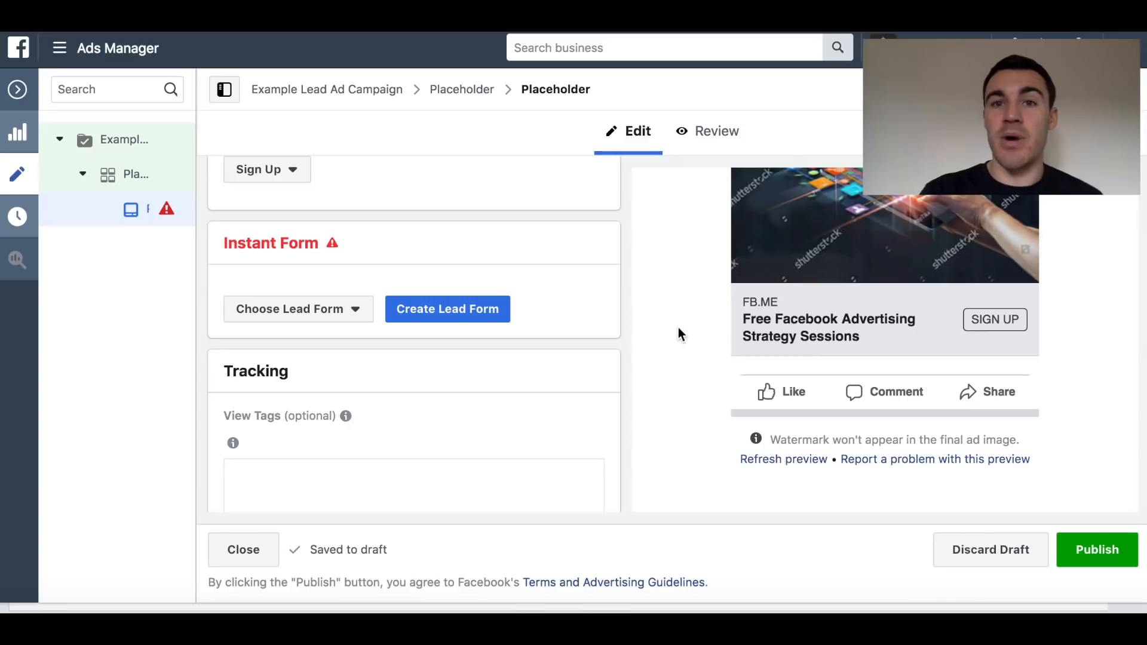
click(490, 314)
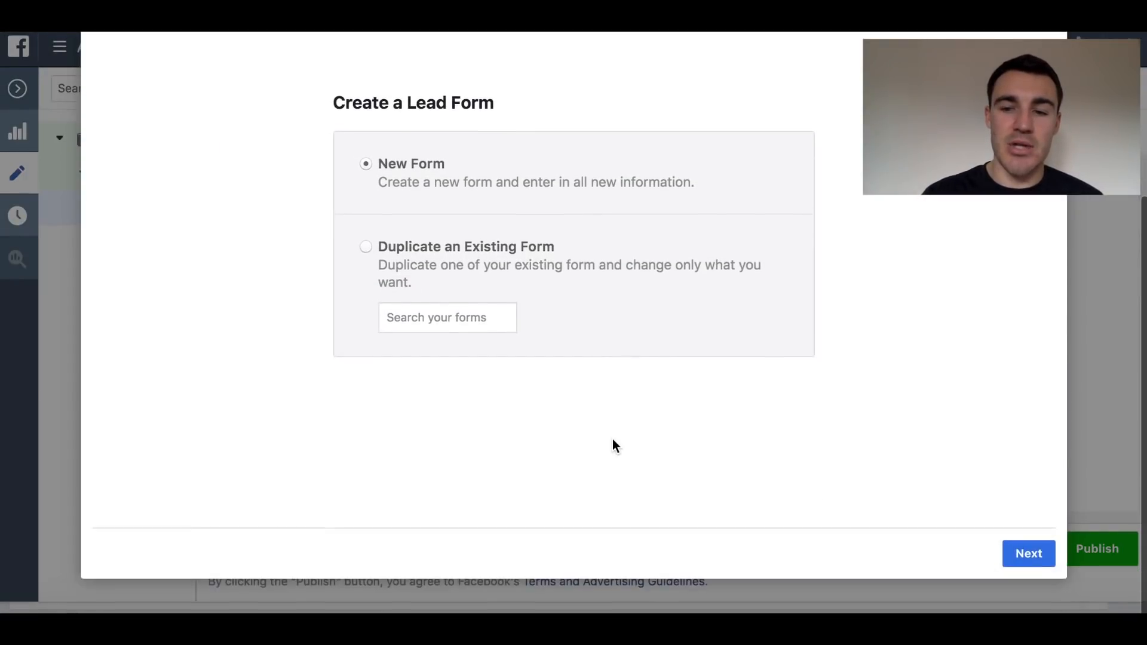
click(1014, 555)
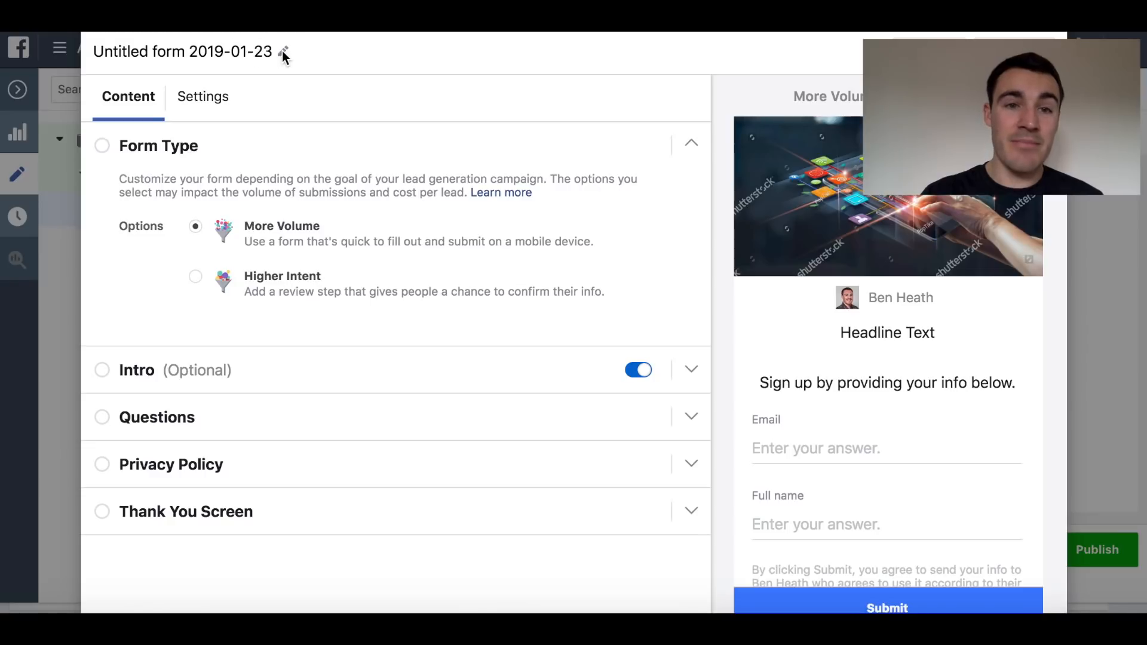
click(231, 51)
text(Example Lead Form)
key(Return)
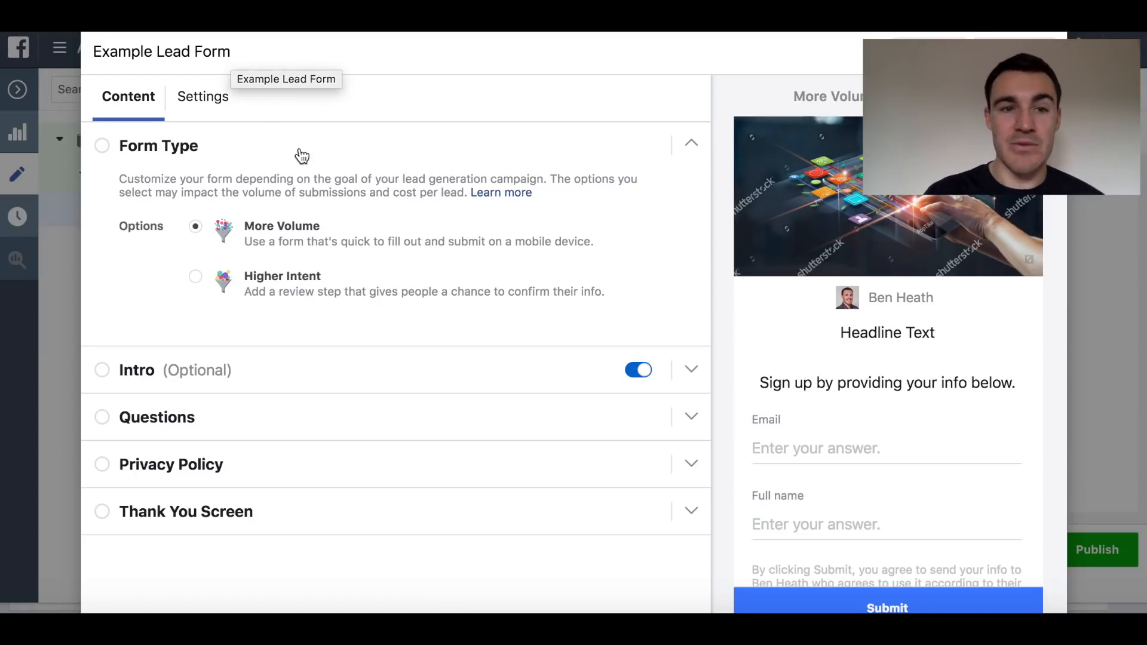
click(343, 120)
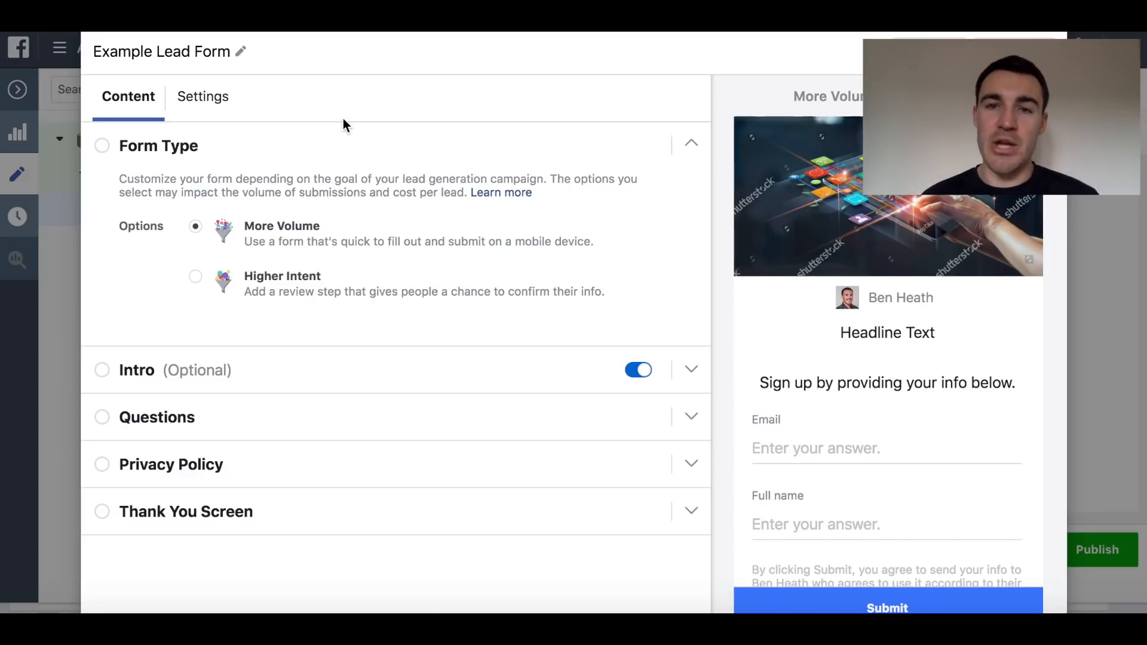
- Use the More Volume form type and turn off the lead form's optional intro
click(254, 281)
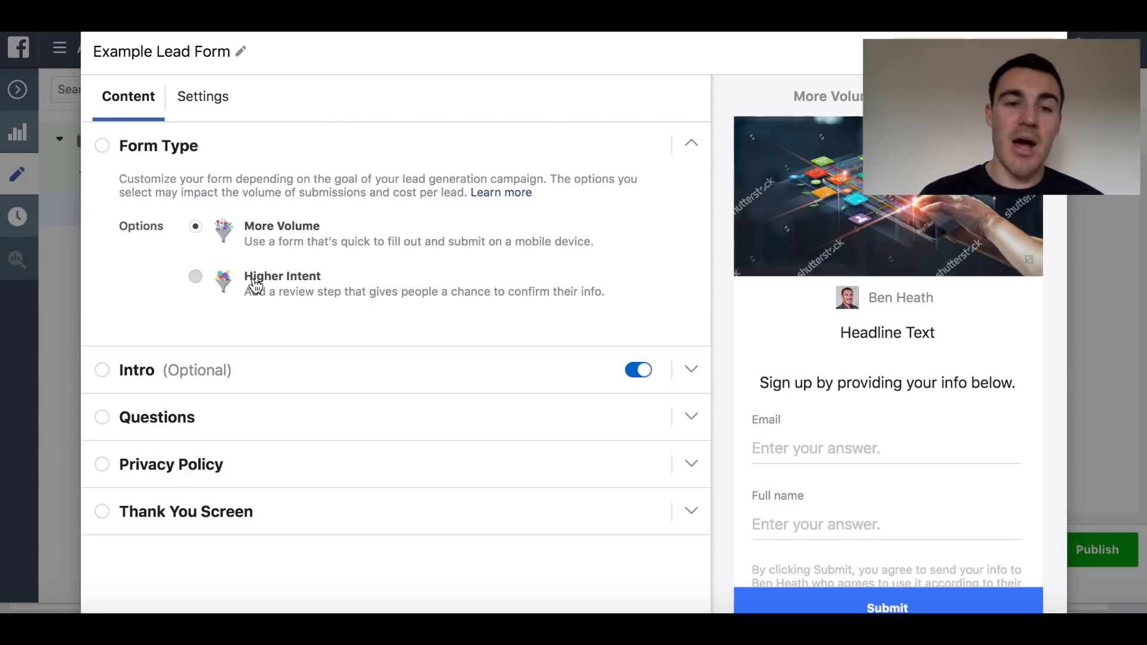
click(280, 244)
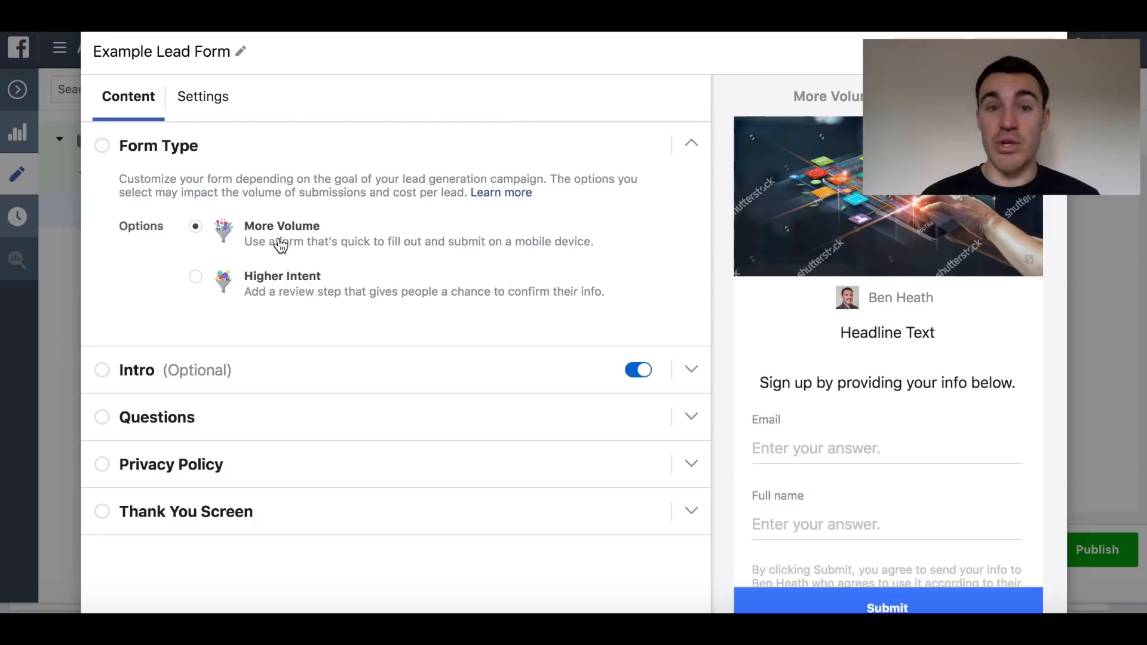
click(639, 372)
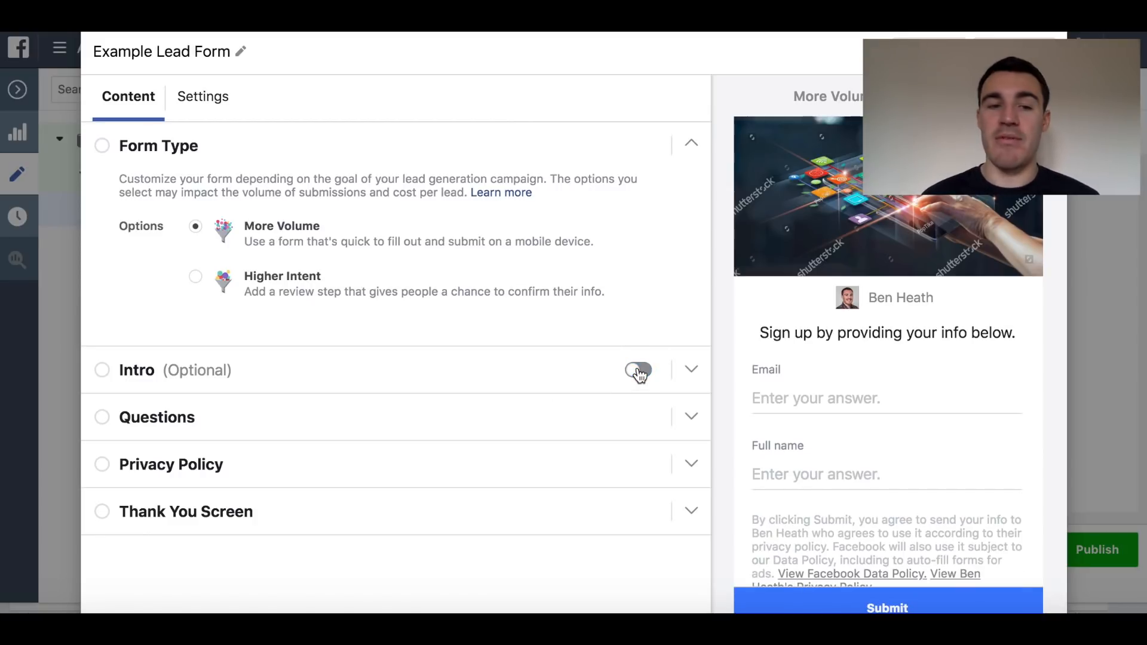
- Set the headline of the form's questions to "Sign up for your free 30-minute strategy session by providing your info below:"
scroll(514, 325, down, 2)
click(174, 351)
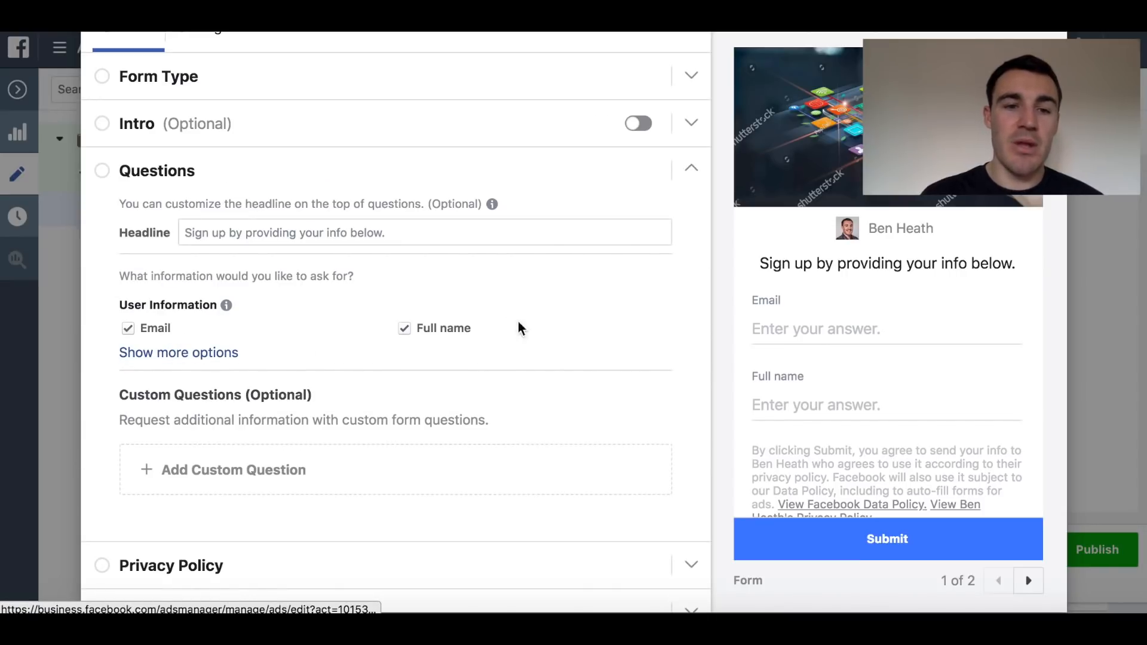
click(416, 241)
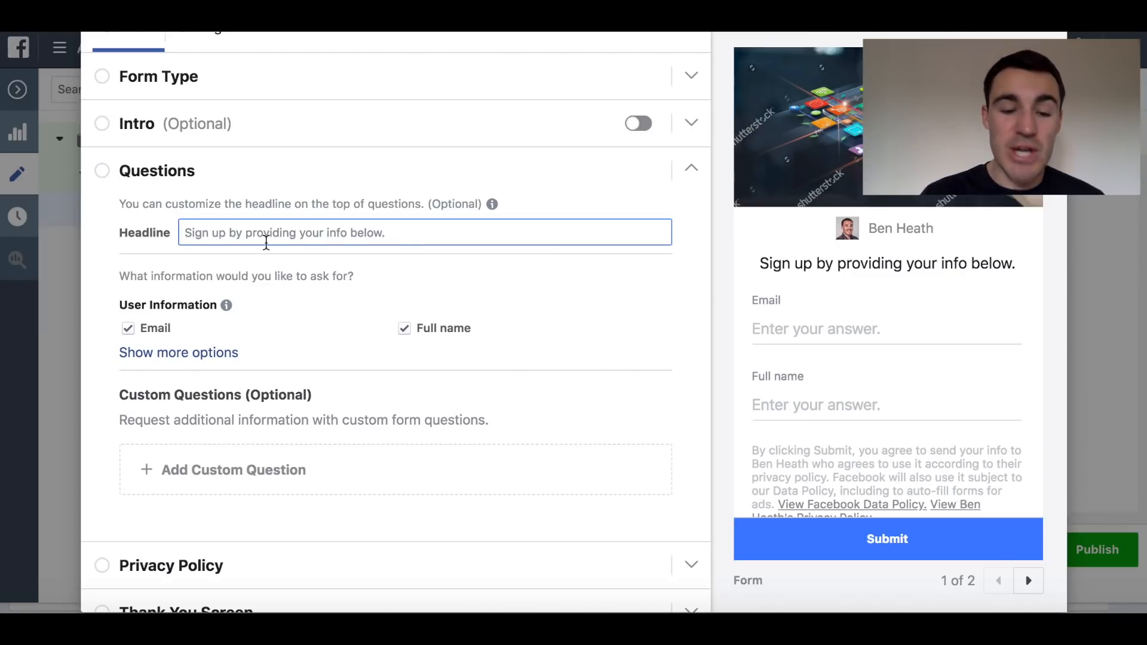
text(Si)
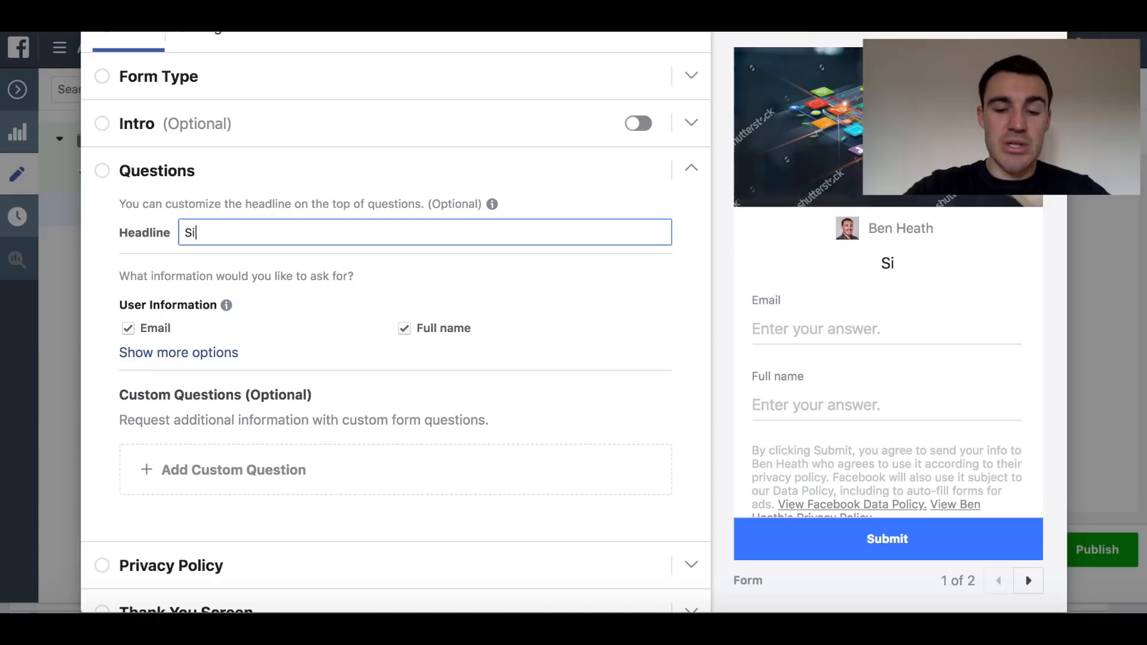
text(gn up for a)
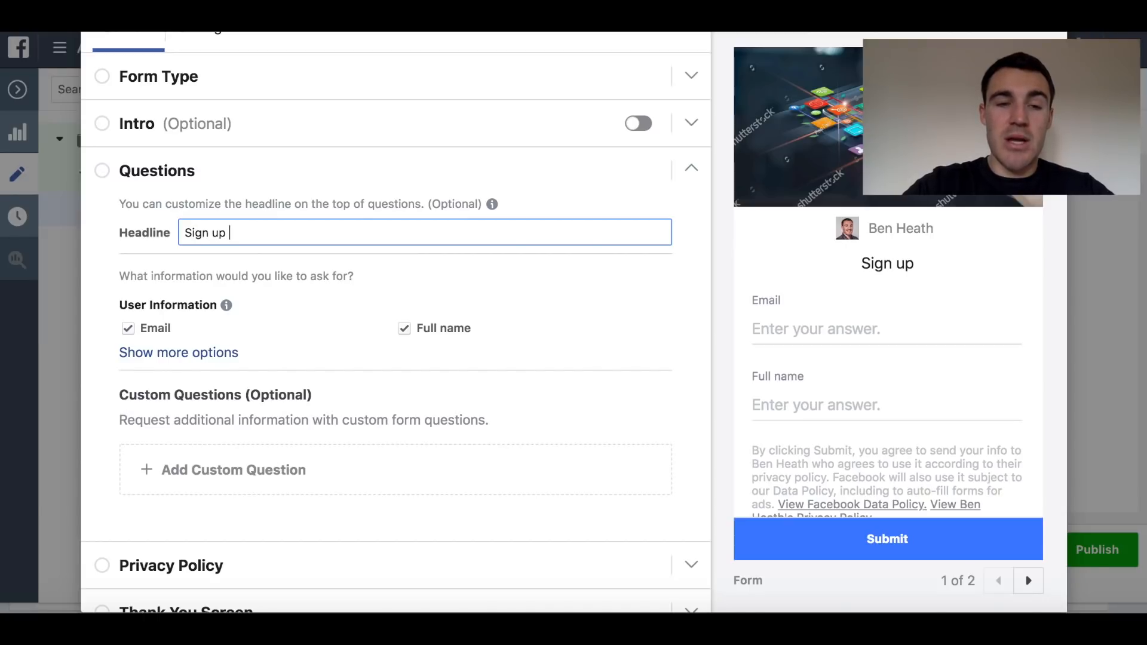
key(BackSpace)
key(BackSpace)
text(your f)
key(BackSpace)
text(free 3)
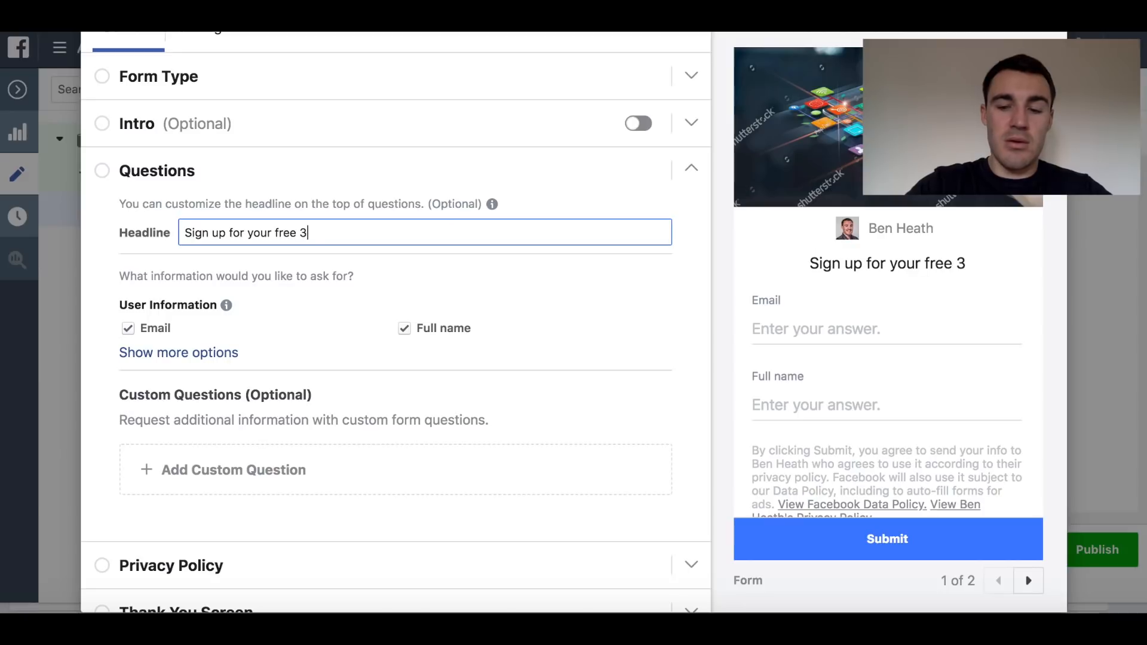
text(0-minute s)
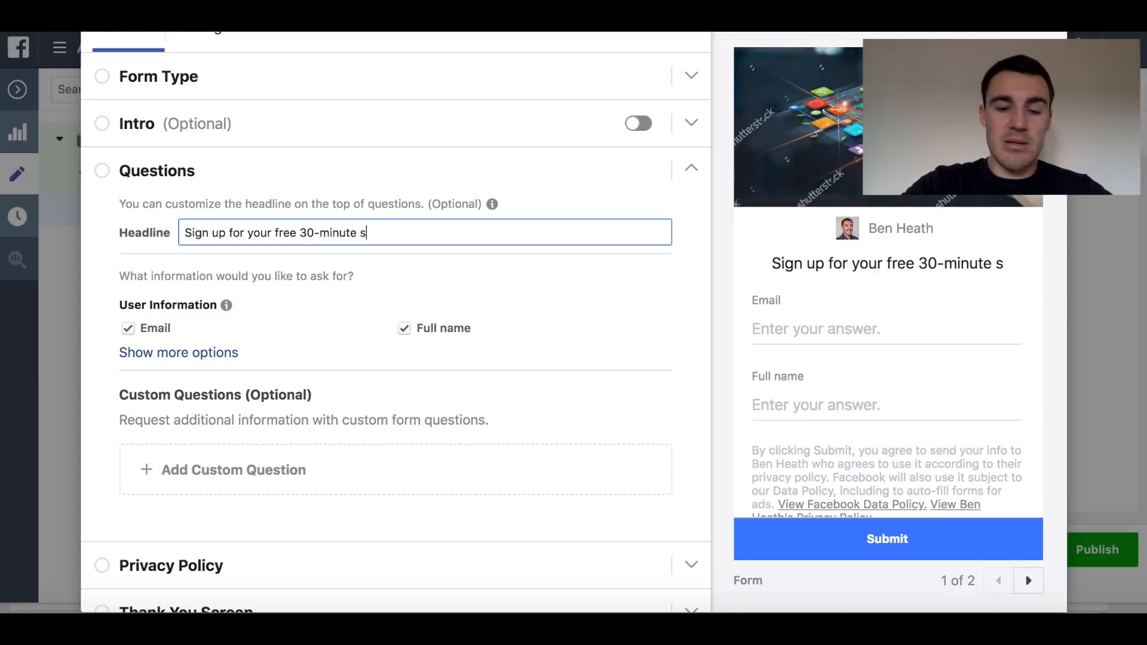
text(trategy sess)
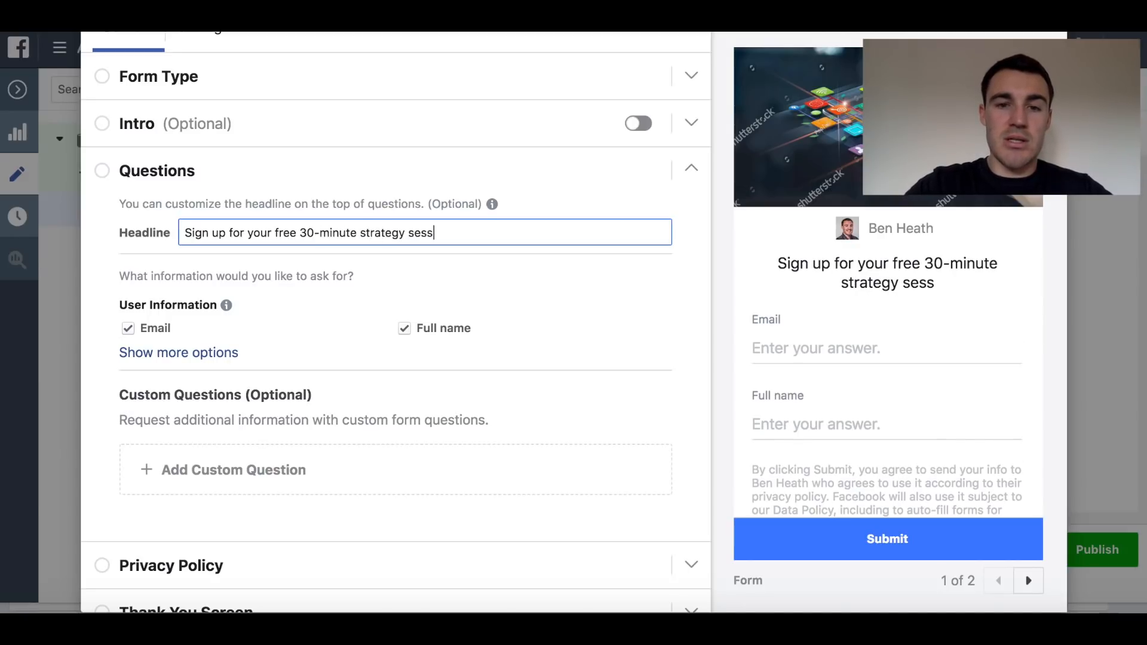
text(ion by )
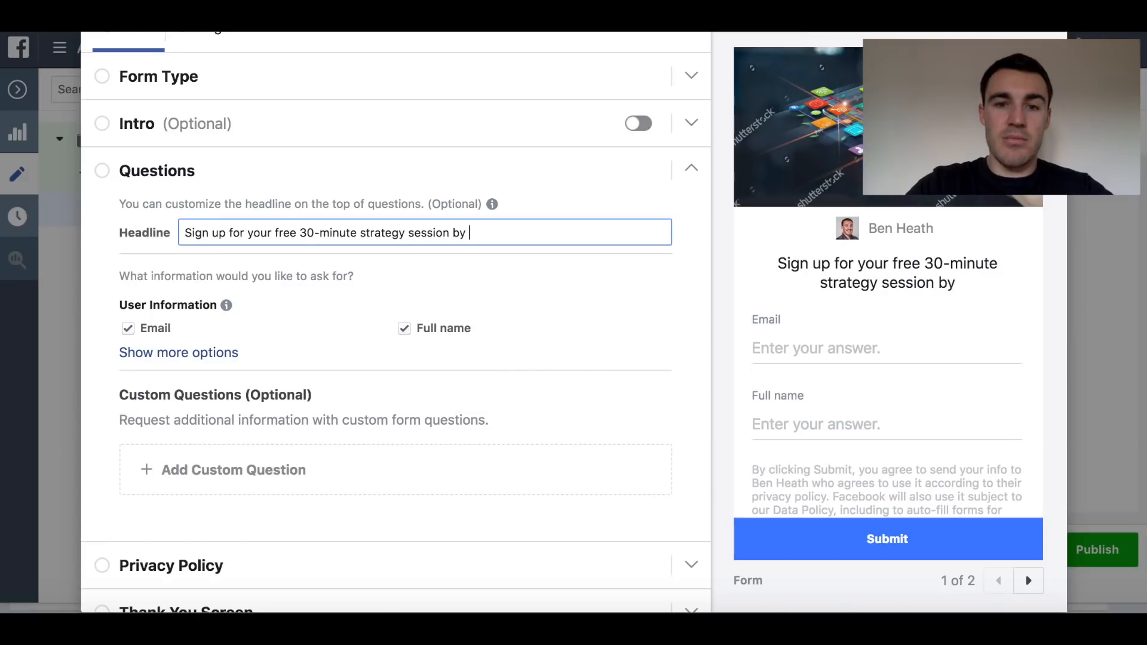
text(procid)
key(BackSpace)
key(BackSpace)
key(BackSpace)
text(viding your )
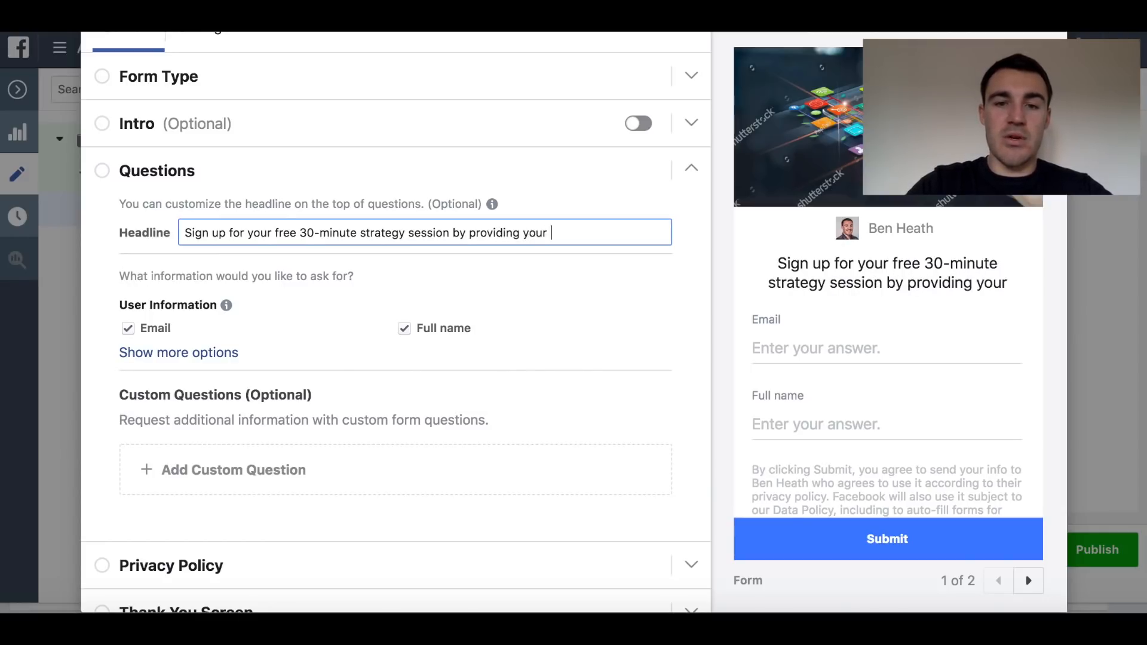
text(info below)
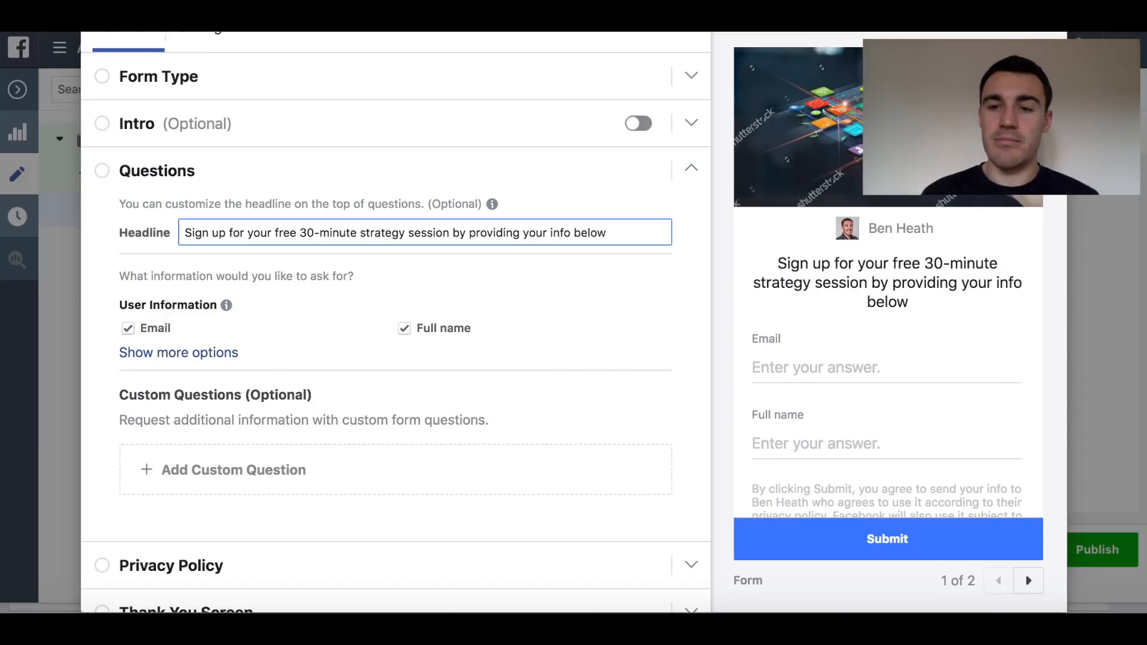
text(:)
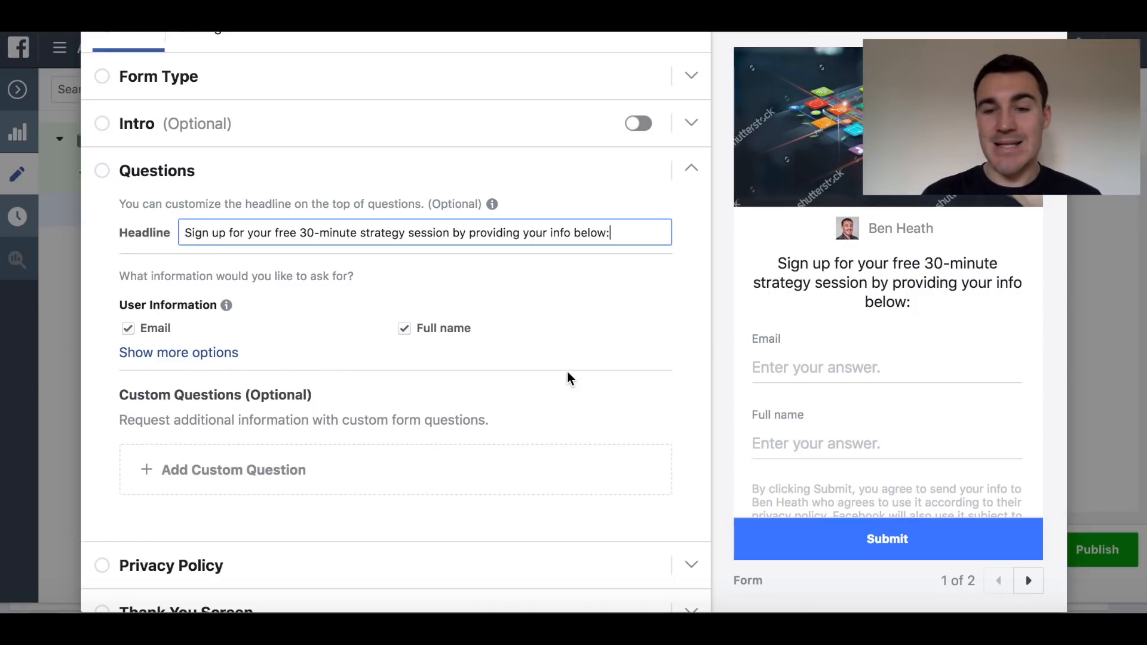
- Add the phone number to the user information requested by the lead form, alongside email and full name
click(218, 356)
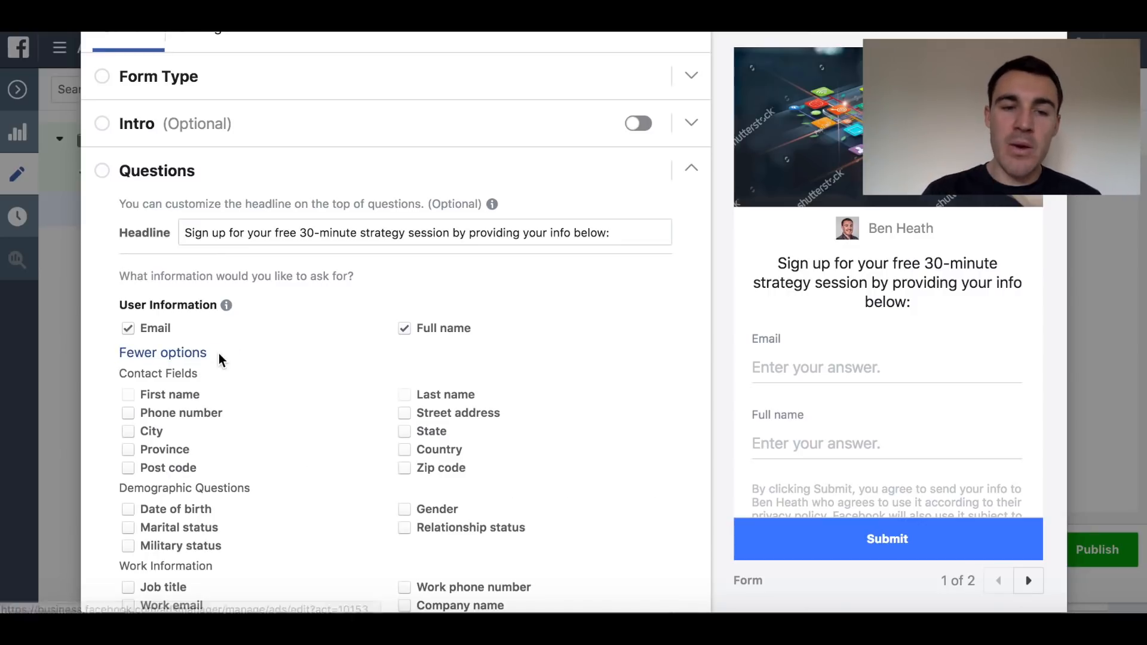
click(193, 413)
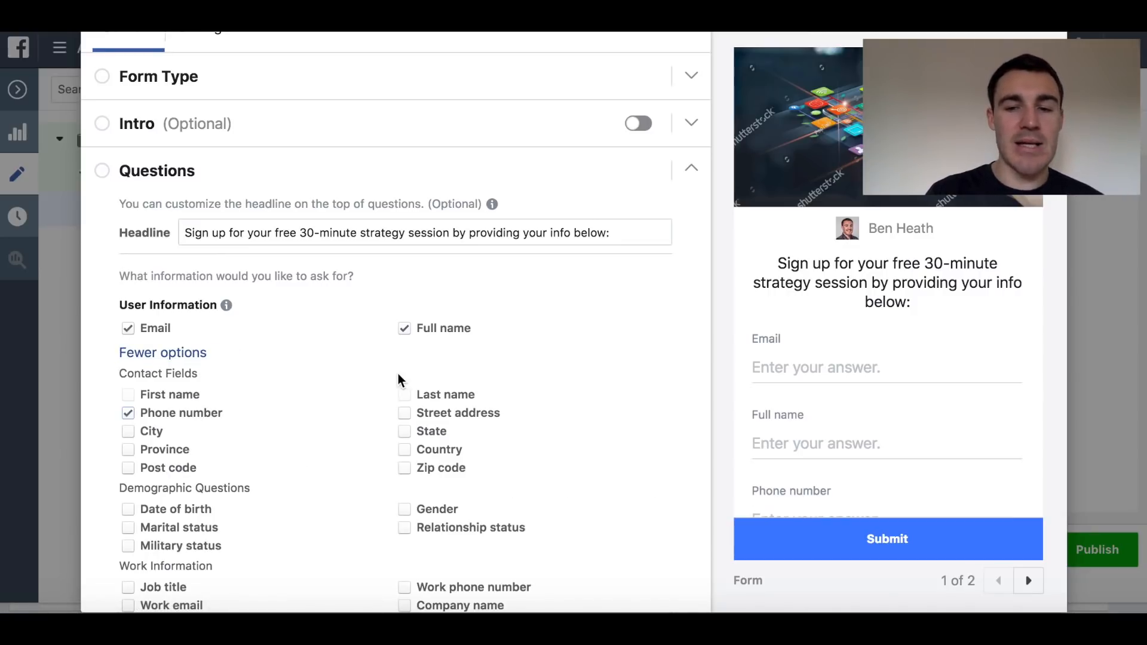
scroll(897, 412, down, 2)
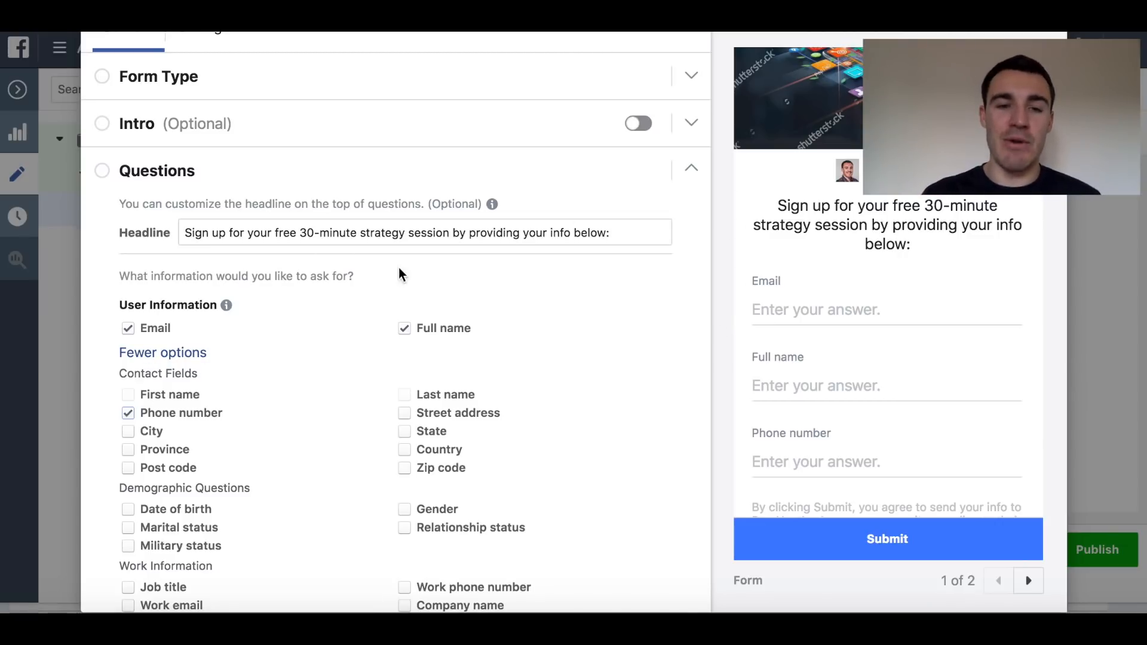
scroll(837, 404, down, 1)
scroll(842, 405, down, 2)
scroll(585, 407, down, 5)
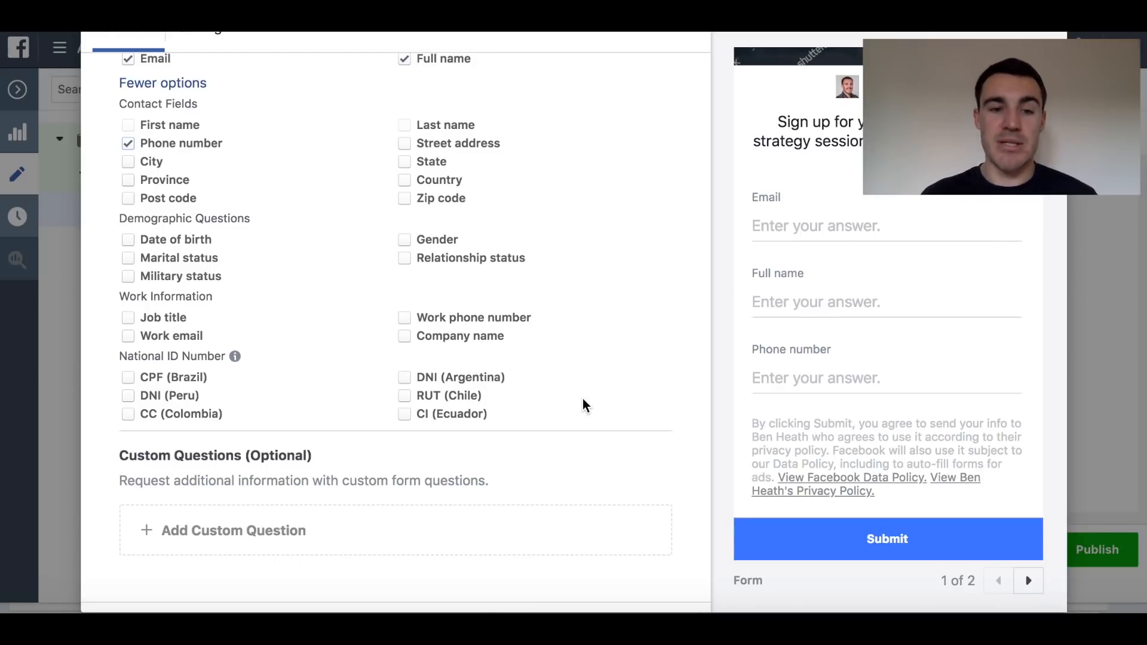
scroll(250, 426, down, 2)
scroll(366, 450, up, 4)
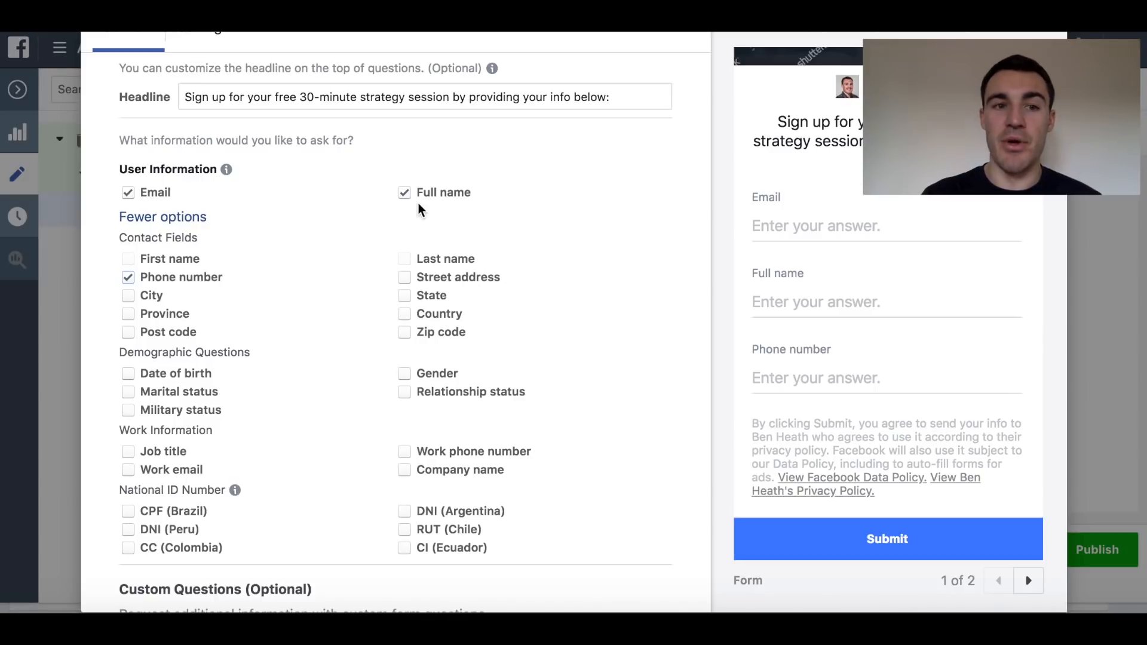
scroll(463, 310, down, 5)
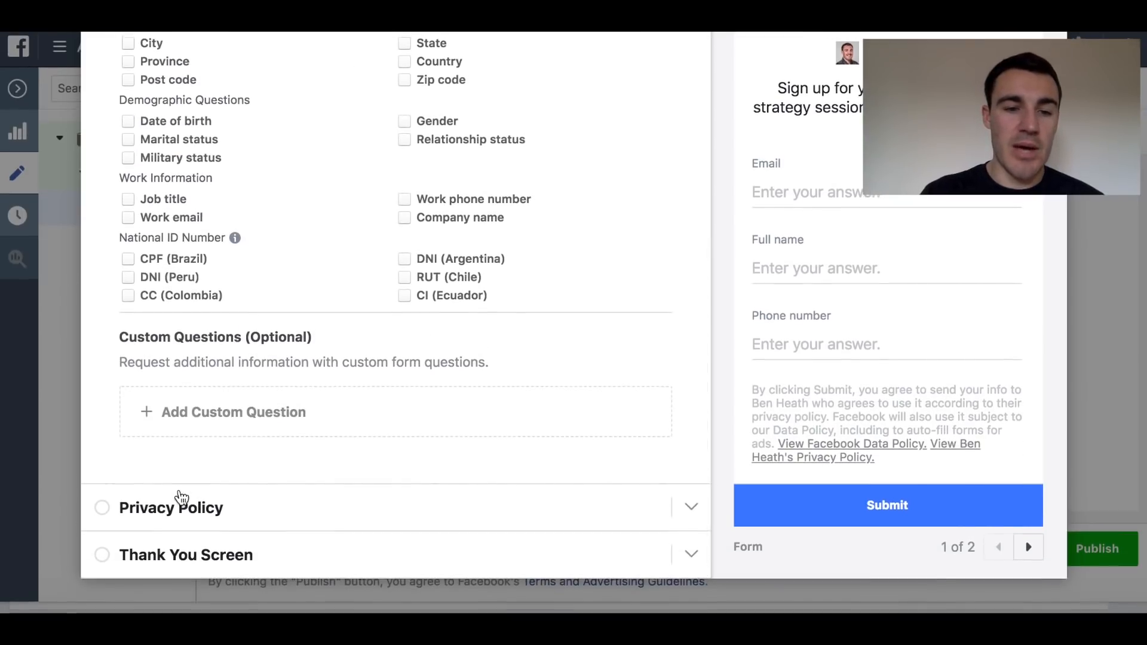
- Review the lead form's privacy policy section, including its link text, link URL and custom disclaimer option
scroll(176, 496, up, 6)
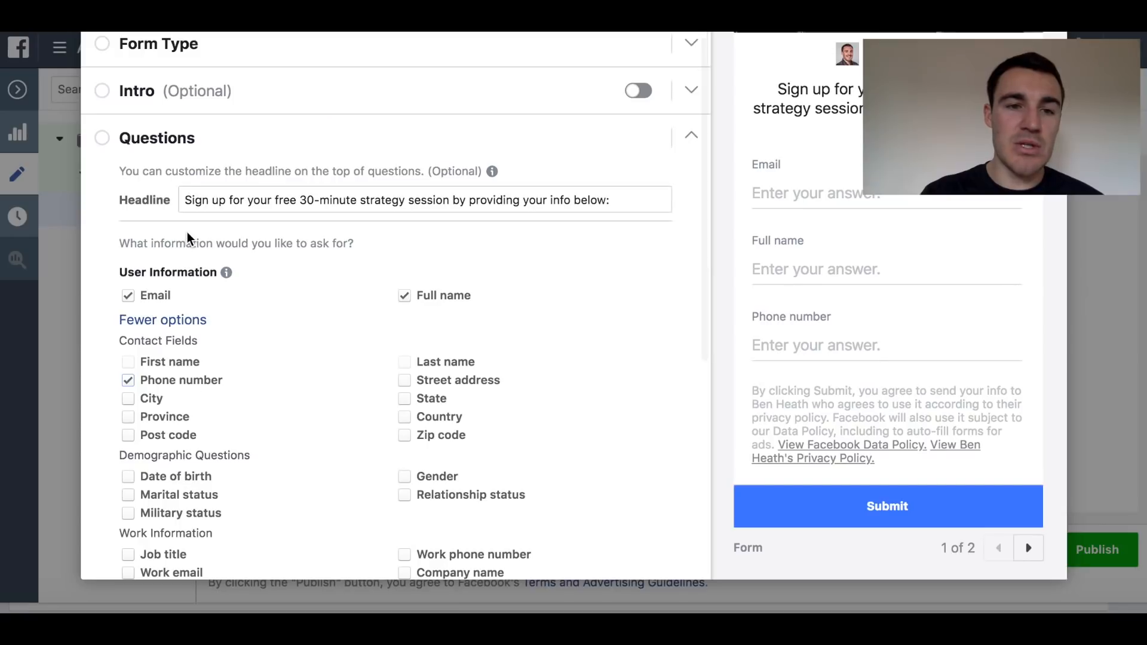
click(173, 138)
click(184, 190)
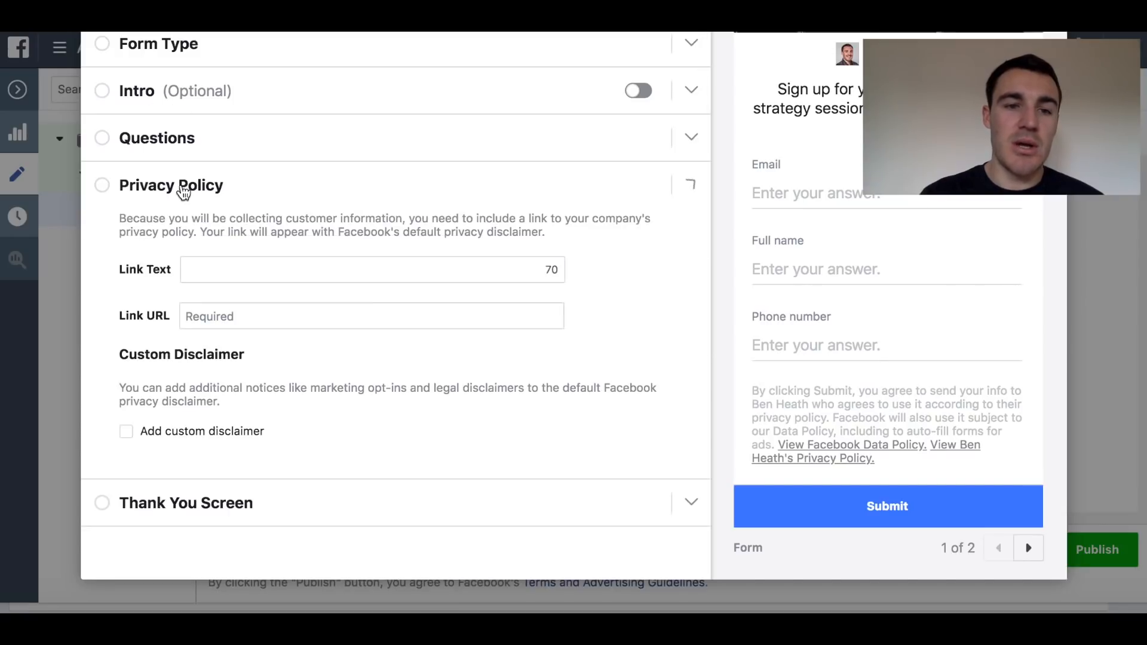
click(224, 317)
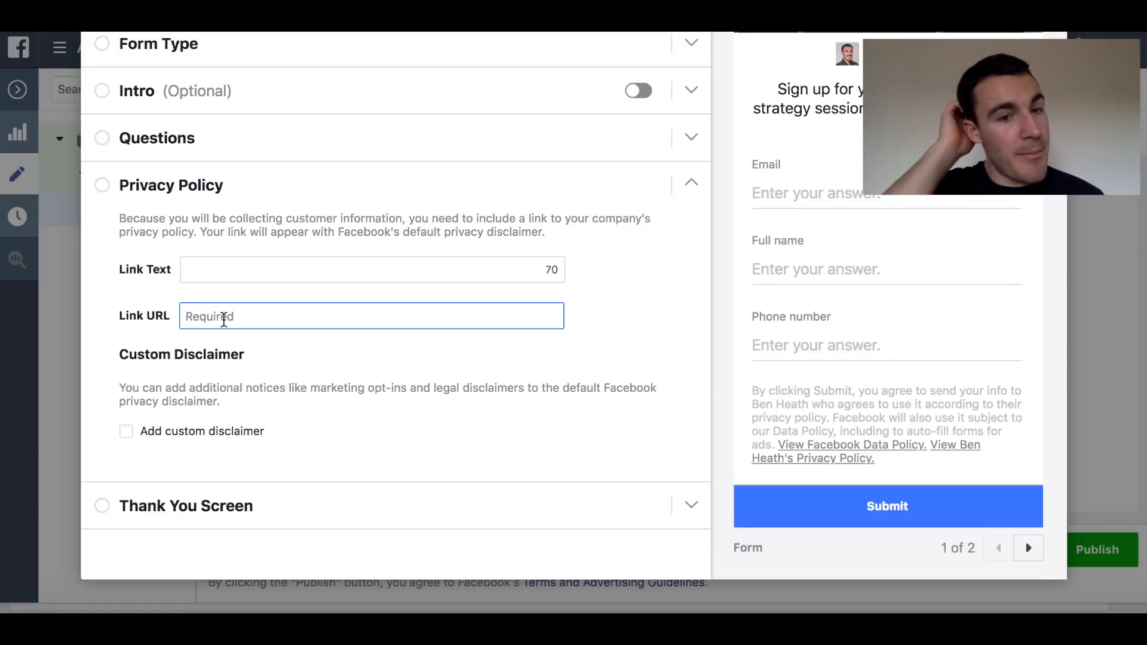
click(243, 276)
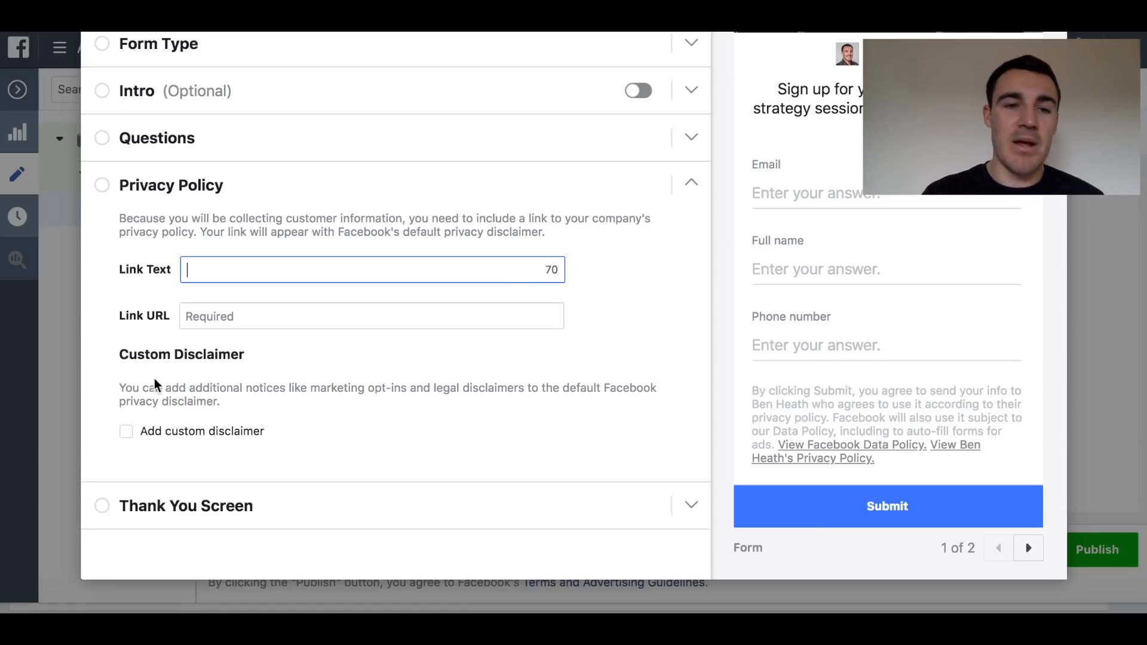
click(176, 203)
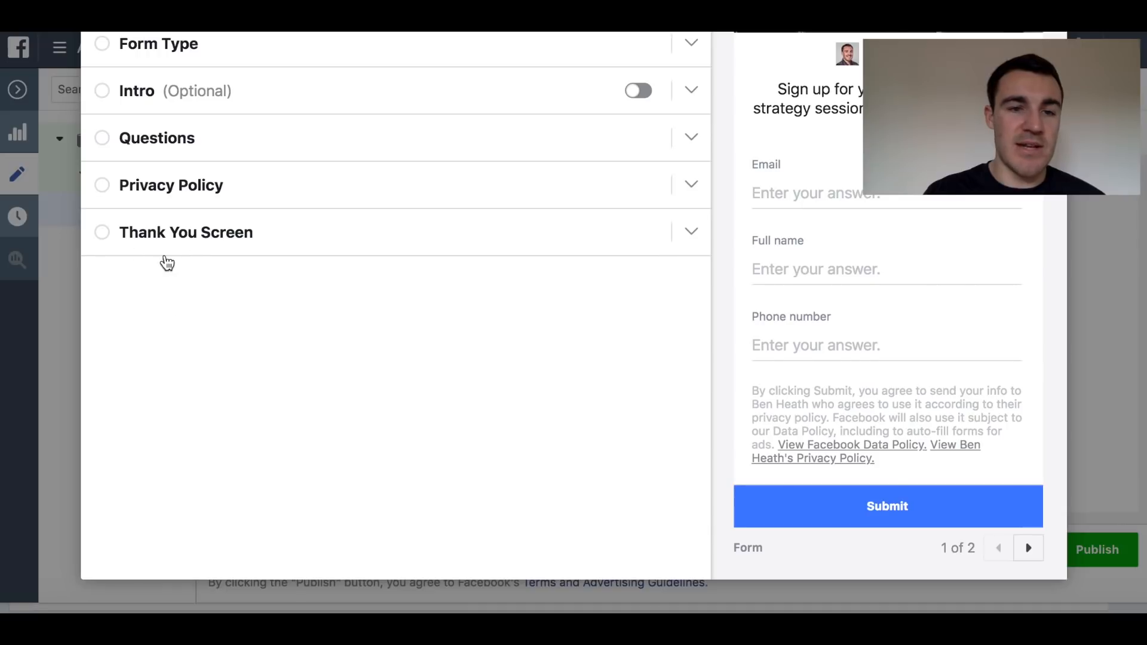
- Open the form's Thank You Screen settings and check the website link and the available button types
click(166, 254)
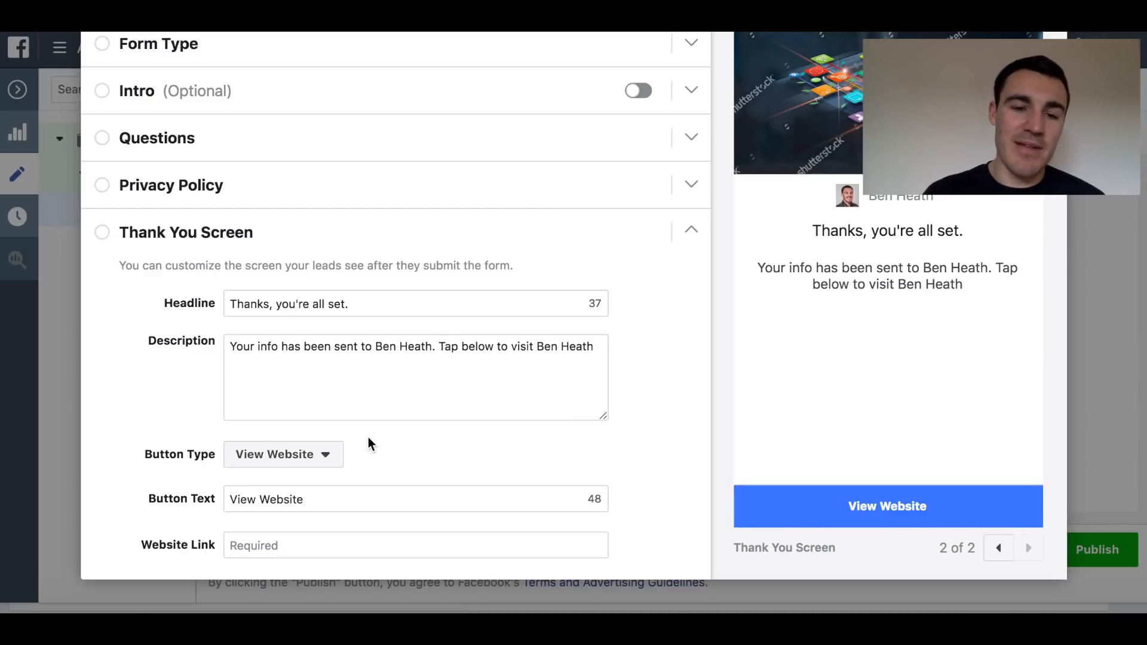
scroll(367, 443, down, 1)
click(245, 516)
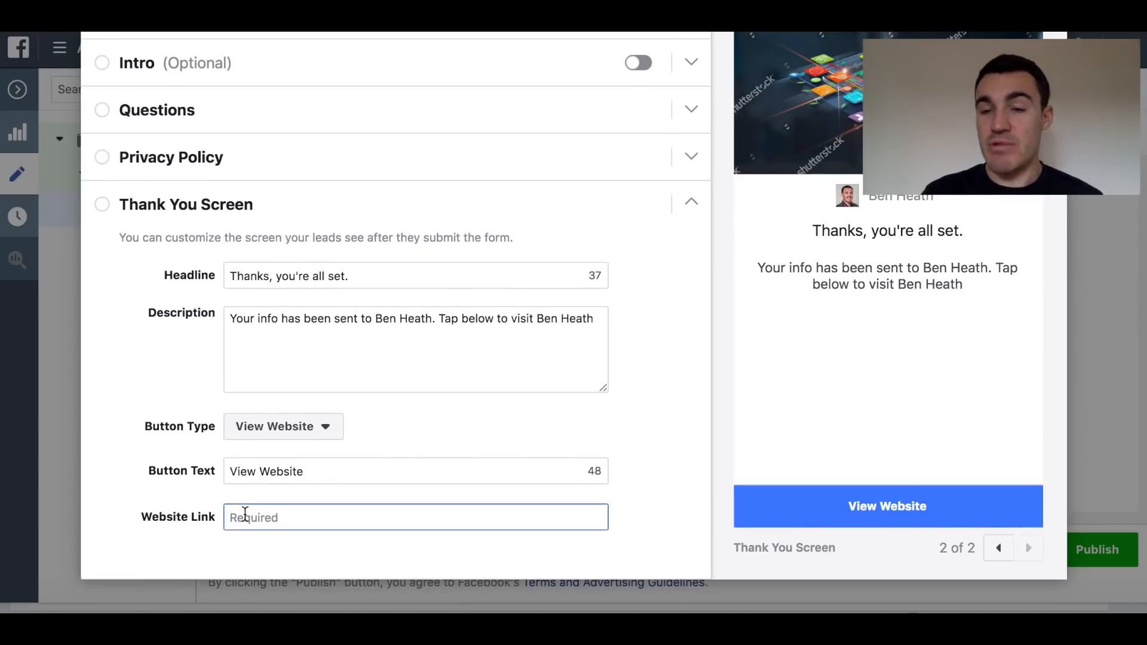
click(323, 432)
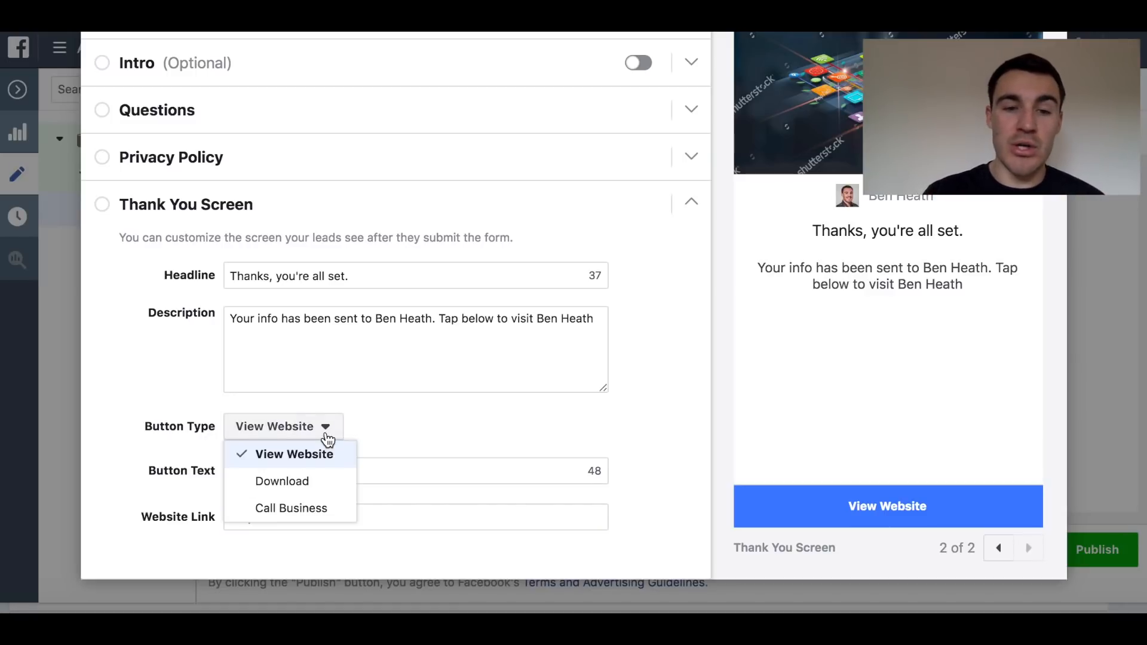
click(421, 440)
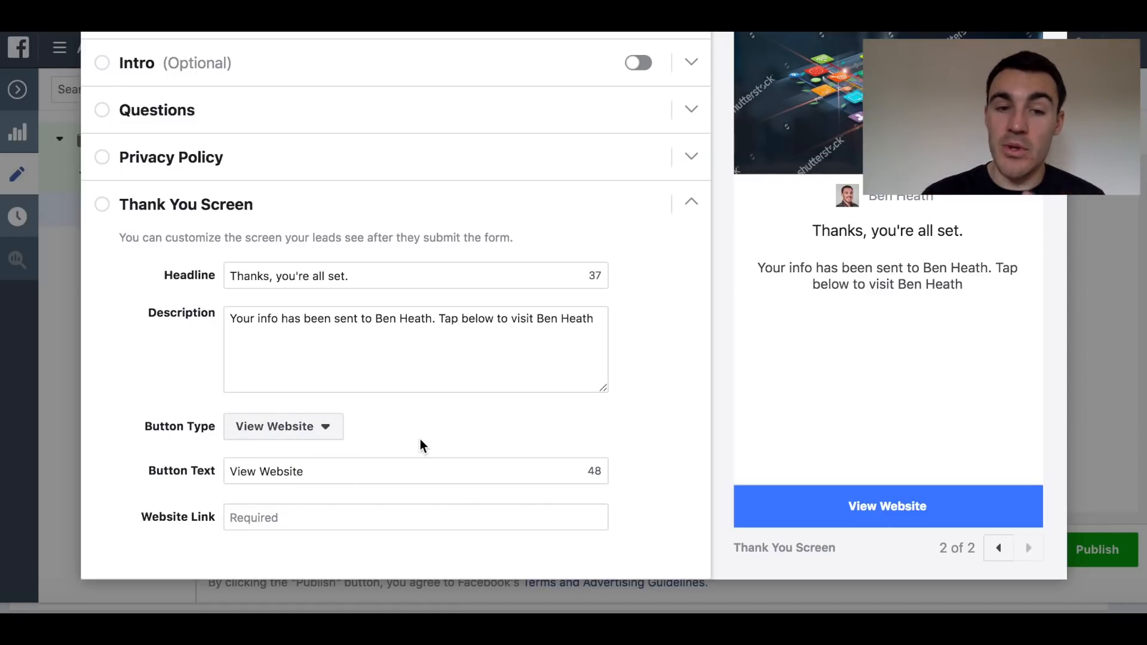
- Try the Call Business button type on the thank you screen and switch back to View Website
click(329, 430)
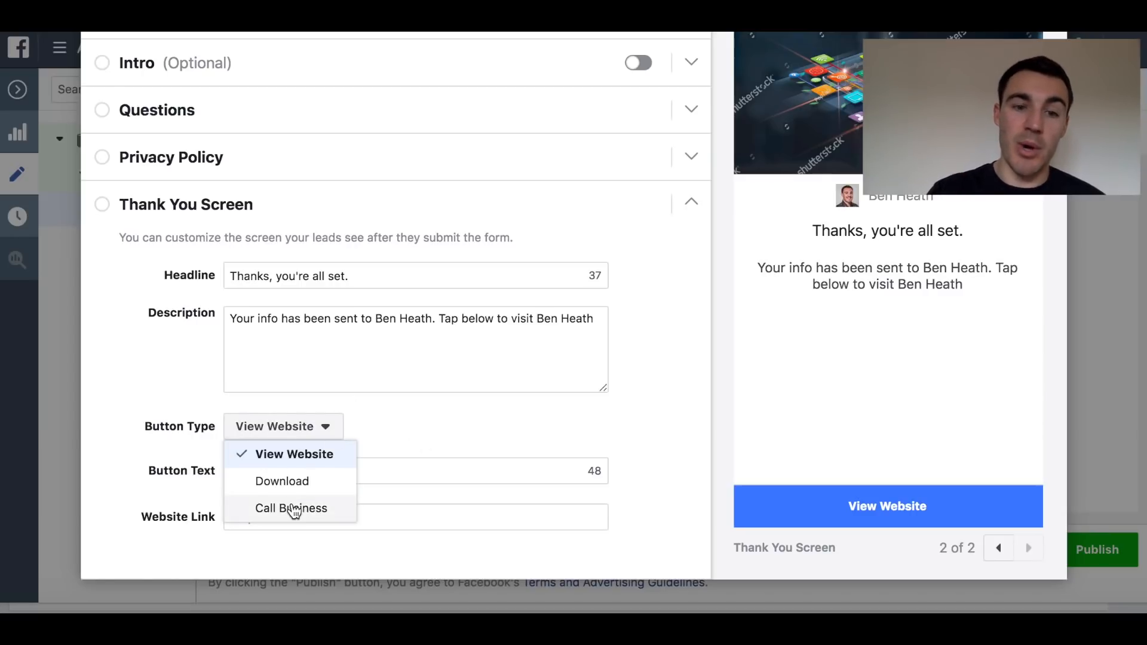
click(294, 509)
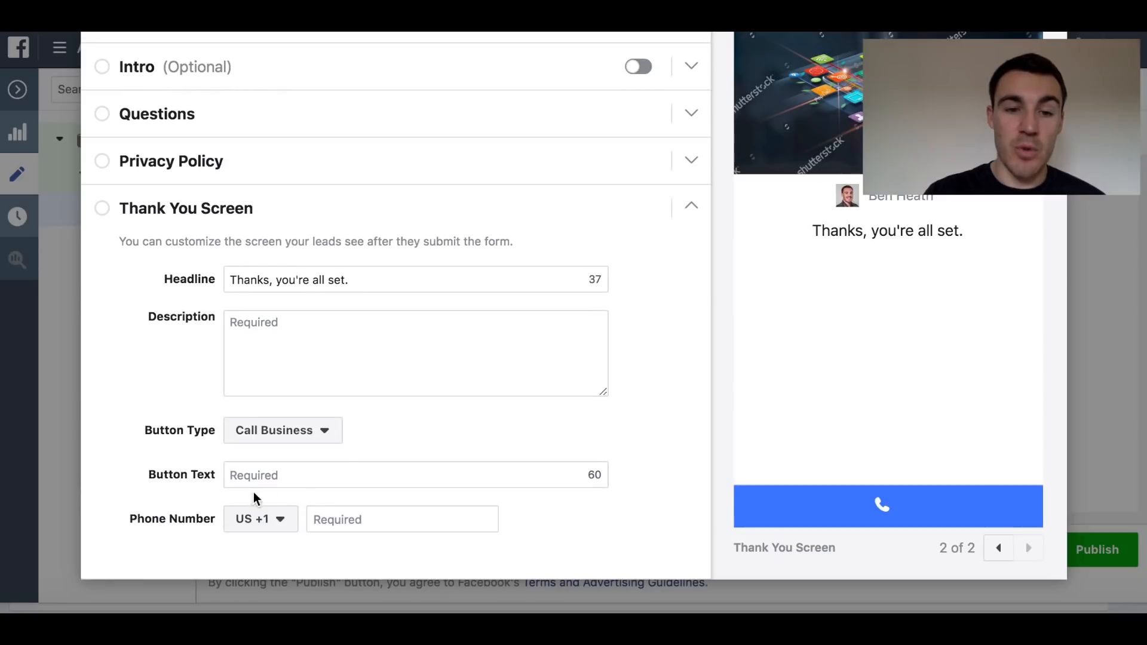
click(282, 520)
click(370, 440)
click(338, 433)
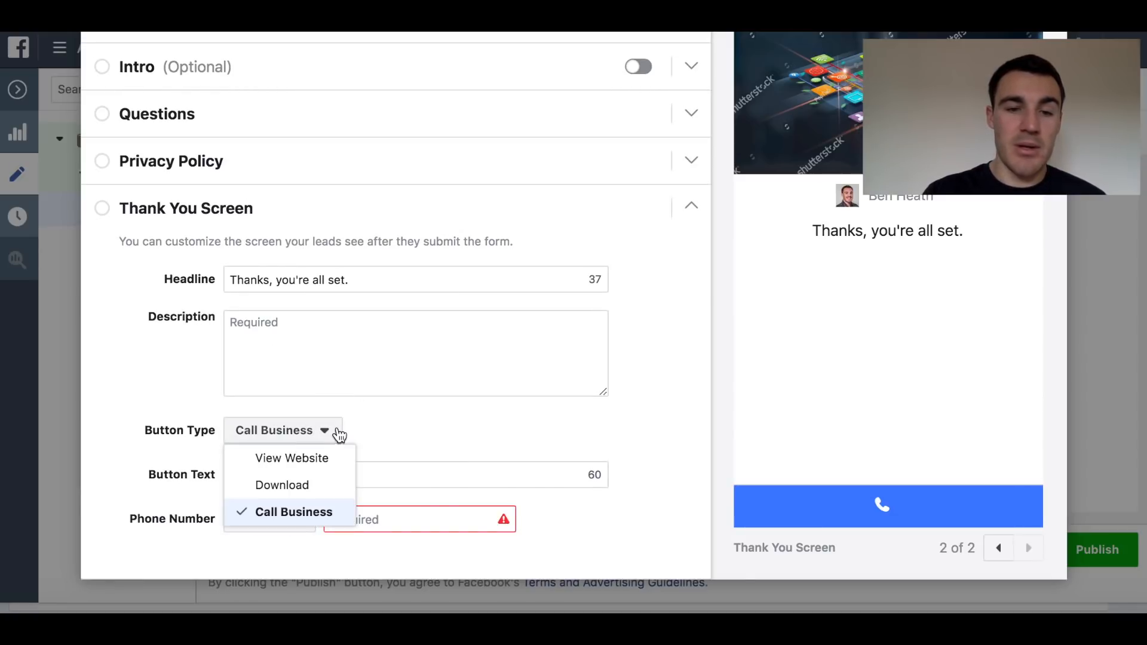
click(308, 458)
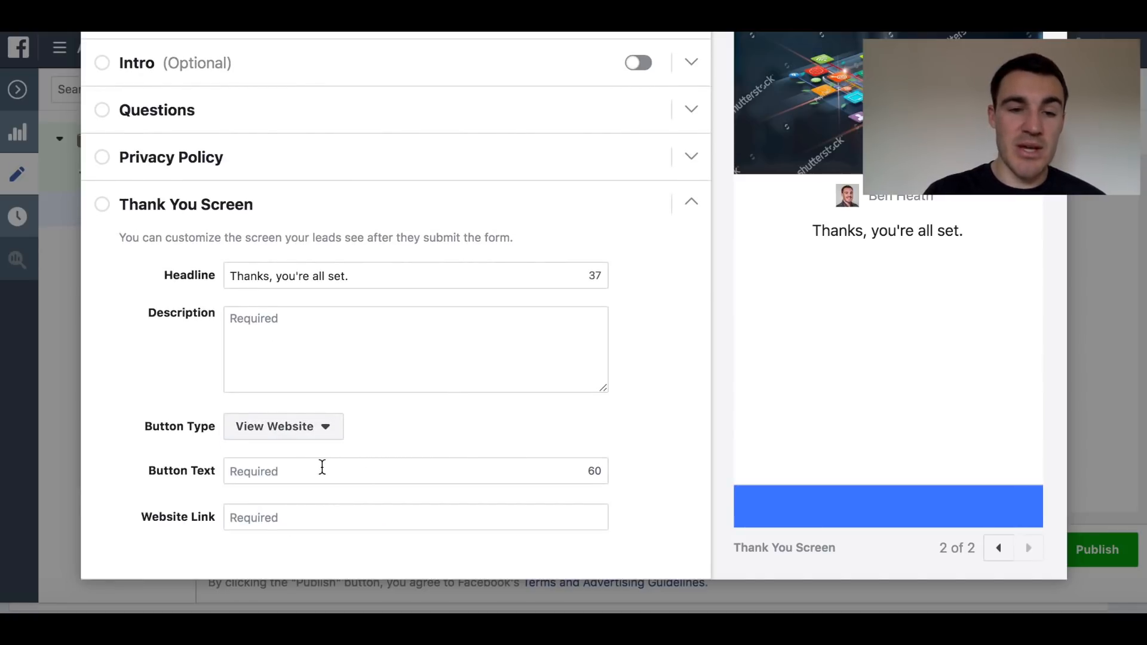
- Set the thank you screen's button text to "View Website"
click(290, 471)
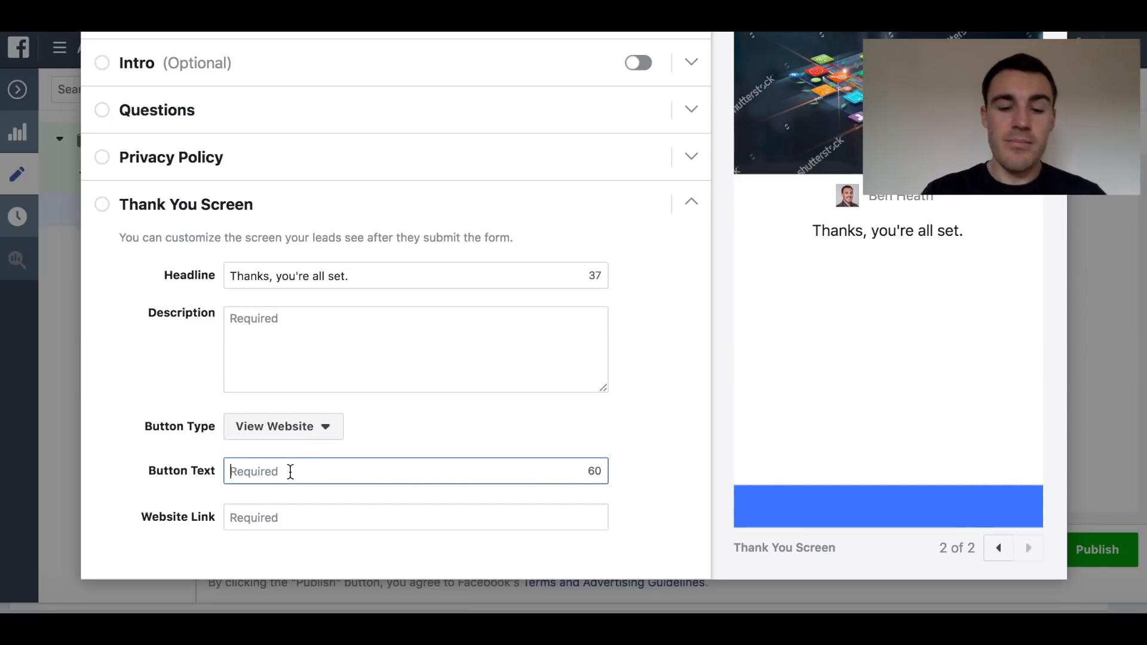
text(View Website)
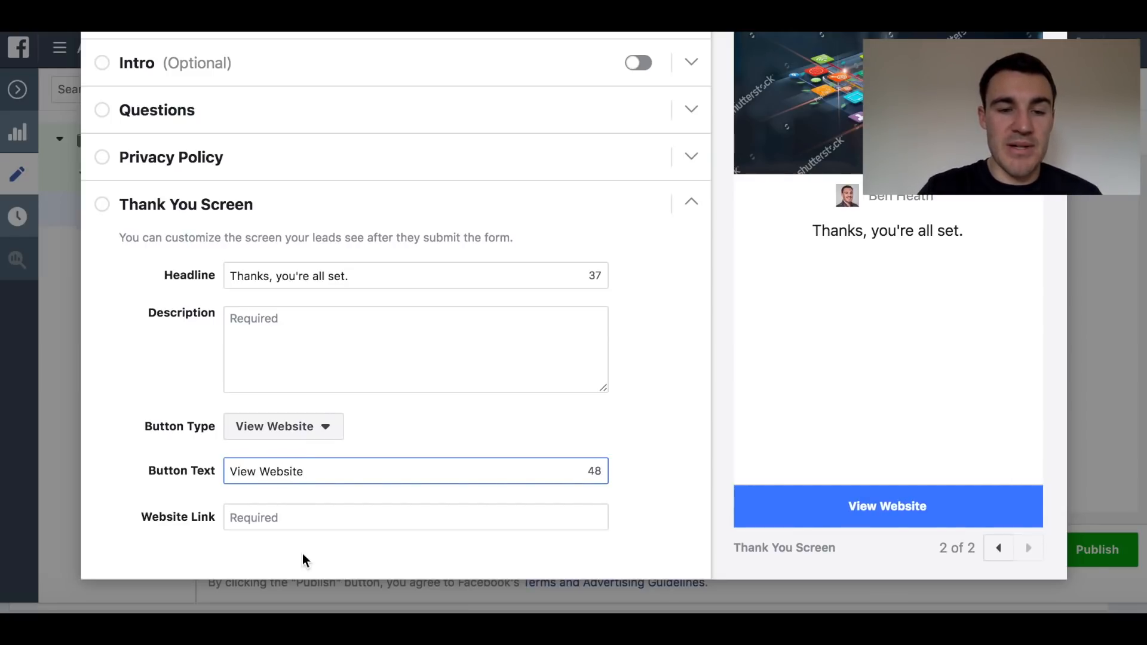
click(276, 518)
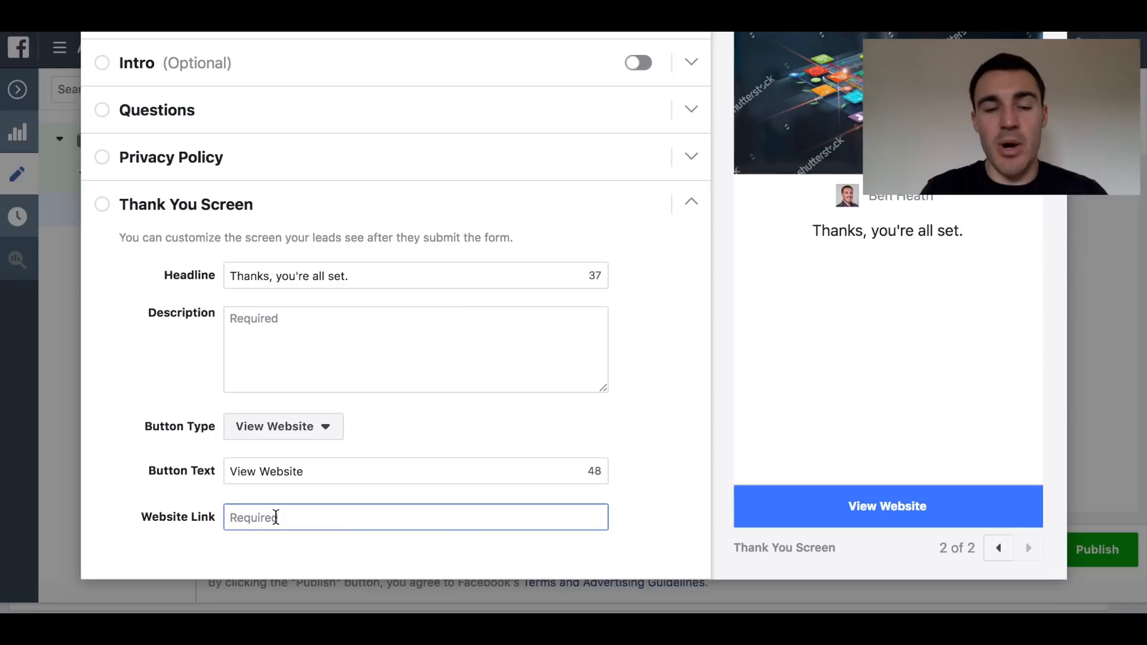
- Begin the thank you screen's description with "Your info has been sent to" followed by the page owner's name
click(296, 347)
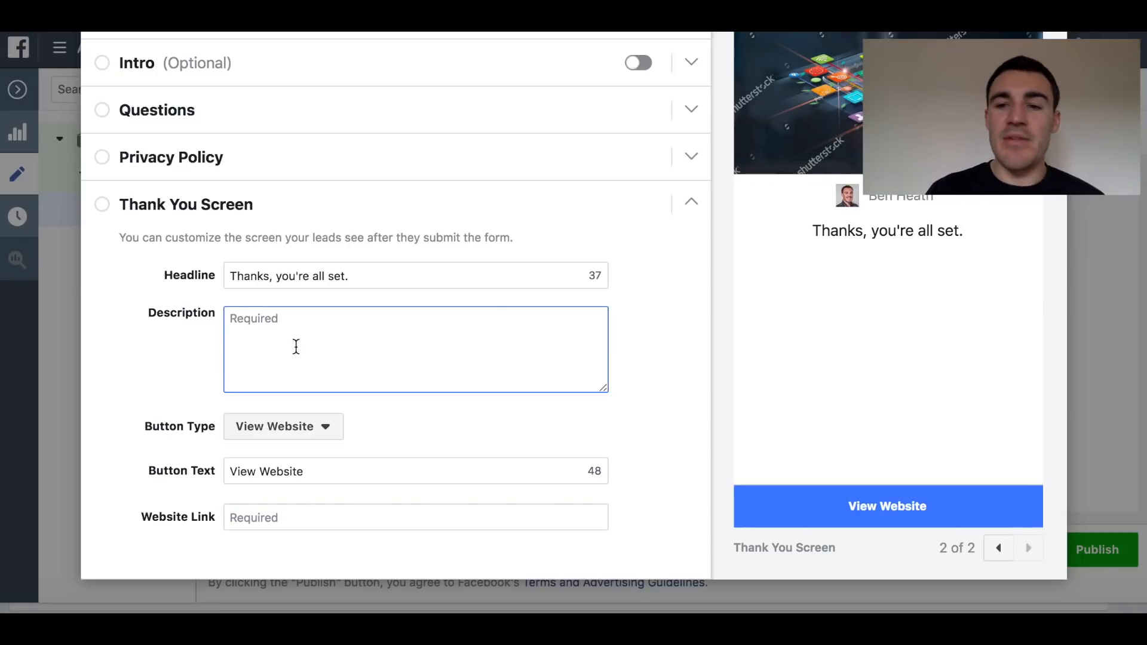
text(Your info ha)
text(s been sen)
text(t to Ben)
text(th)
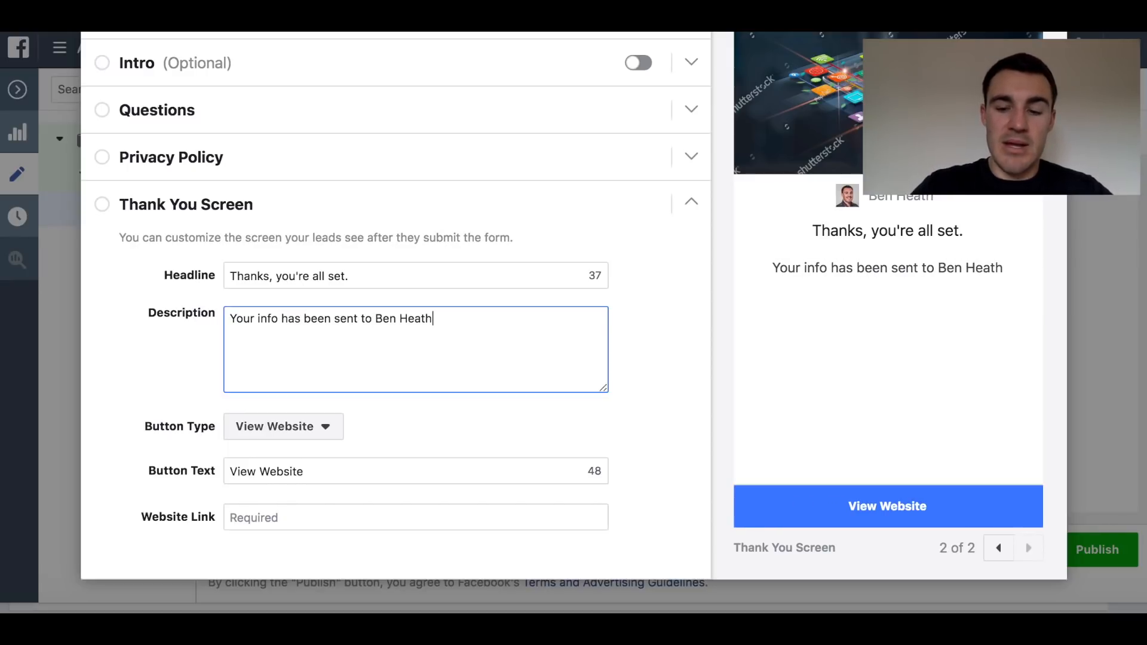
- Complete the thank you description with the sentence "We will contact you shortly to schedule your free strategy session."
text(. Som)
key(BackSpace)
key(BackSpace)
key(BackSpace)
text(They will)
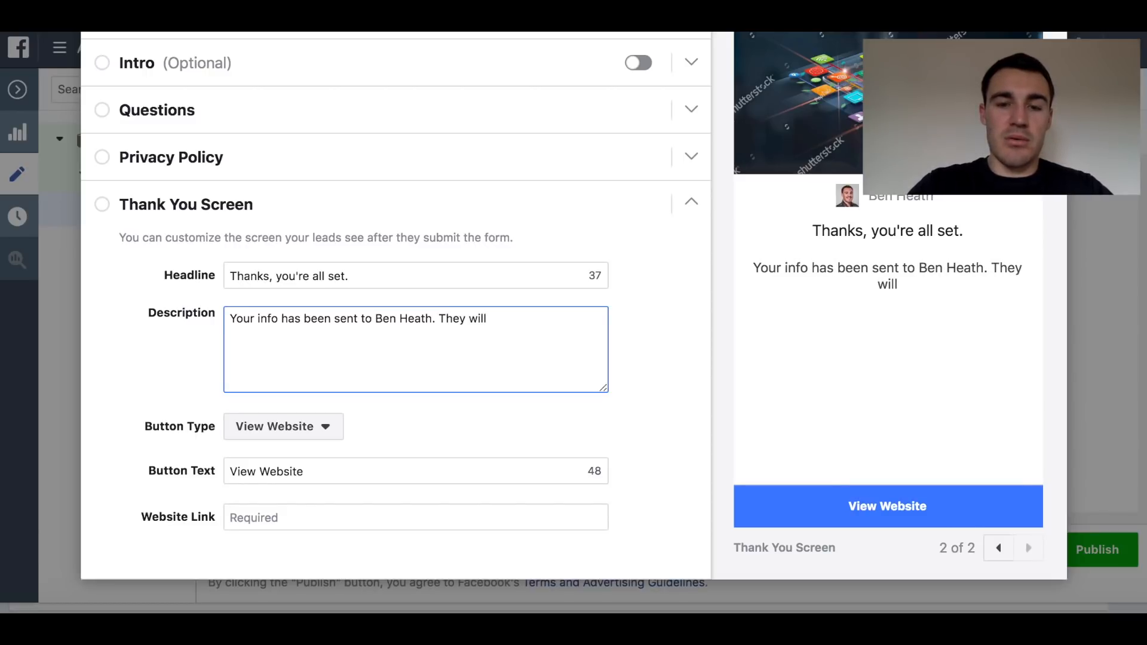
text( contact)
key(BackSpace)
key(BackSpace)
key(BackSpace)
key(BackSpace)
key(BackSpace)
key(BackSpace)
key(BackSpace)
key(BackSpace)
key(BackSpace)
key(BackSpace)
key(BackSpace)
key(BackSpace)
key(BackSpace)
key(BackSpace)
key(BackSpace)
key(BackSpace)
key(BackSpace)
text(We will contact )
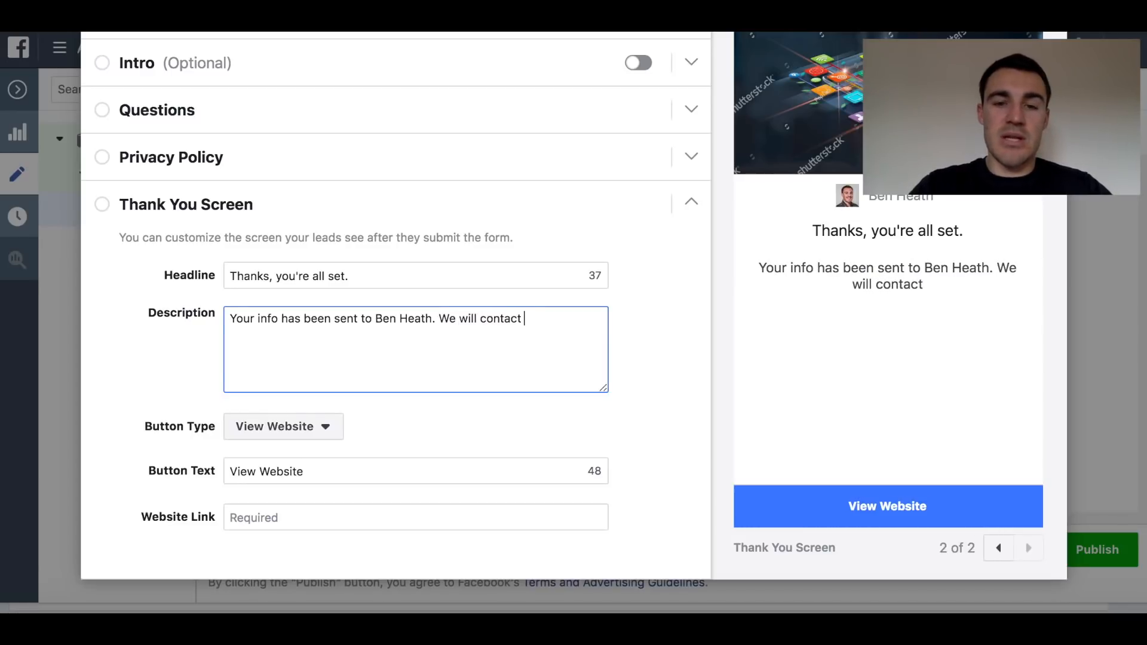
text(you shortly to b)
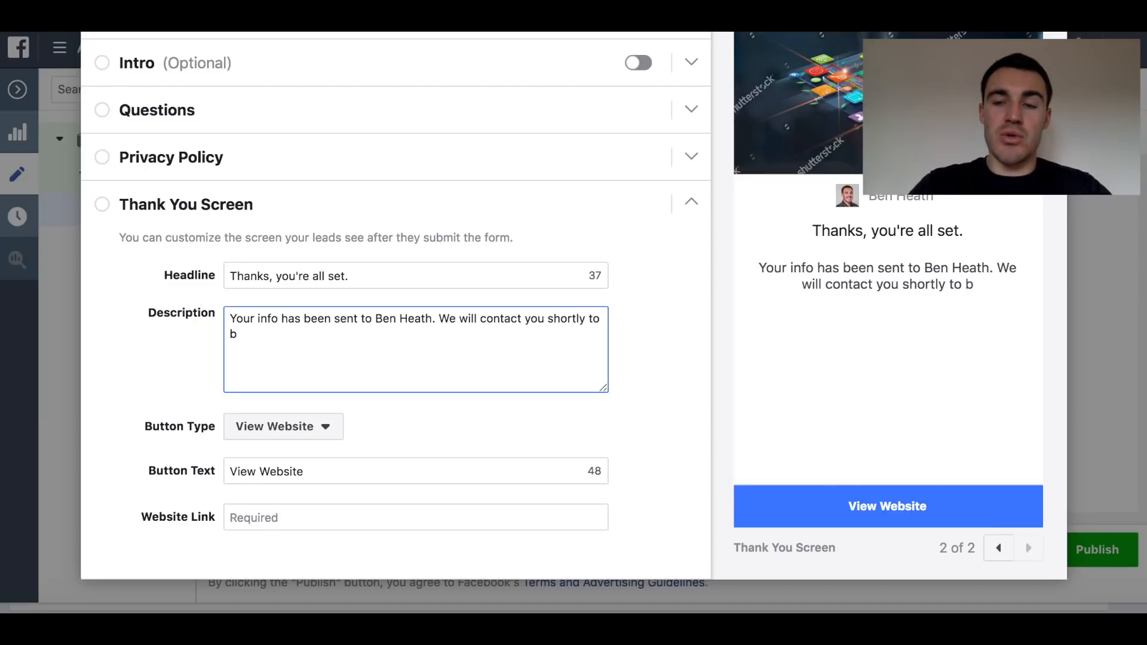
key(BackSpace)
text(schedu)
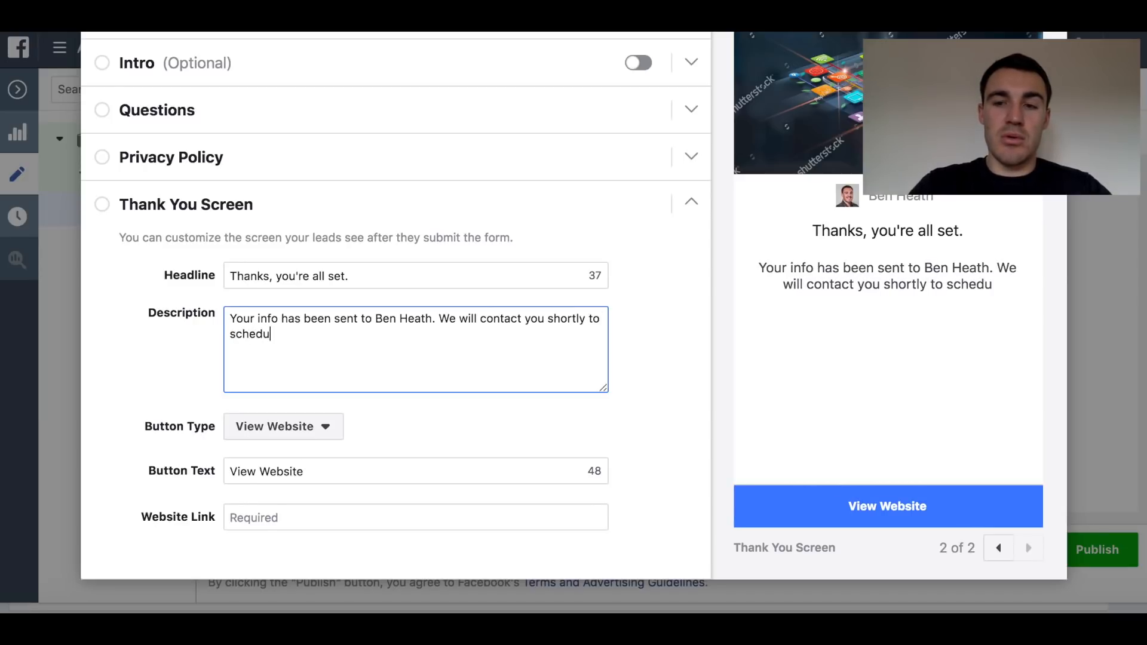
text(le your free)
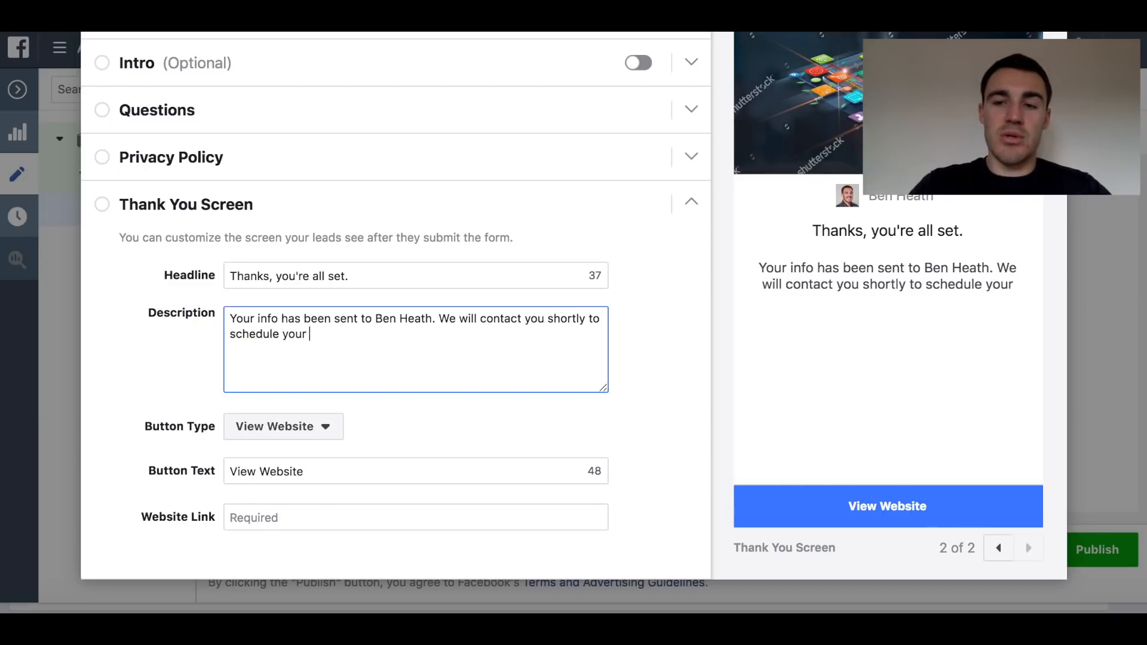
text( strategy session.)
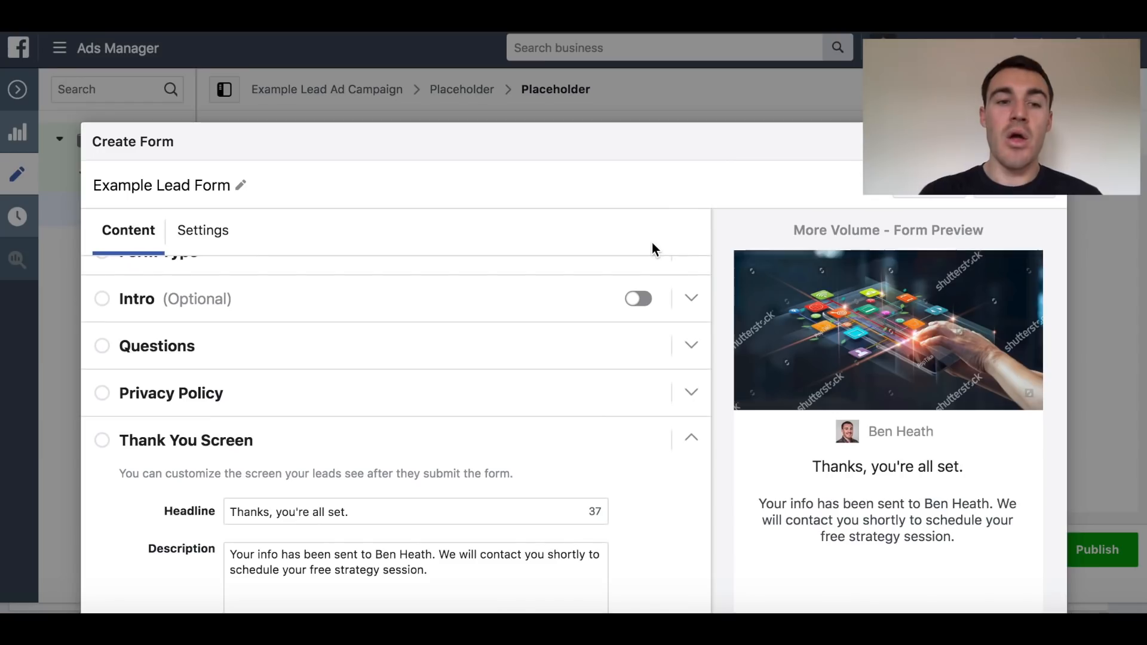
- Collapse the Thank You Screen section and return to the overview of the lead form's sections
scroll(448, 415, down, 3)
click(215, 300)
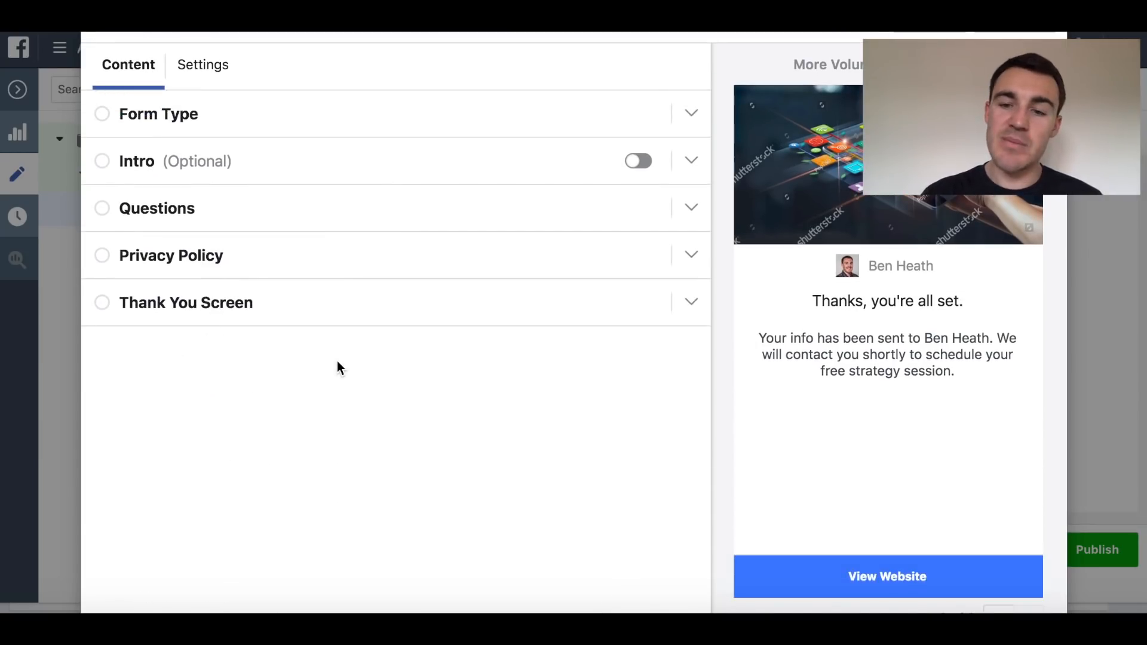
scroll(722, 392, up, 1)
scroll(722, 386, up, 3)
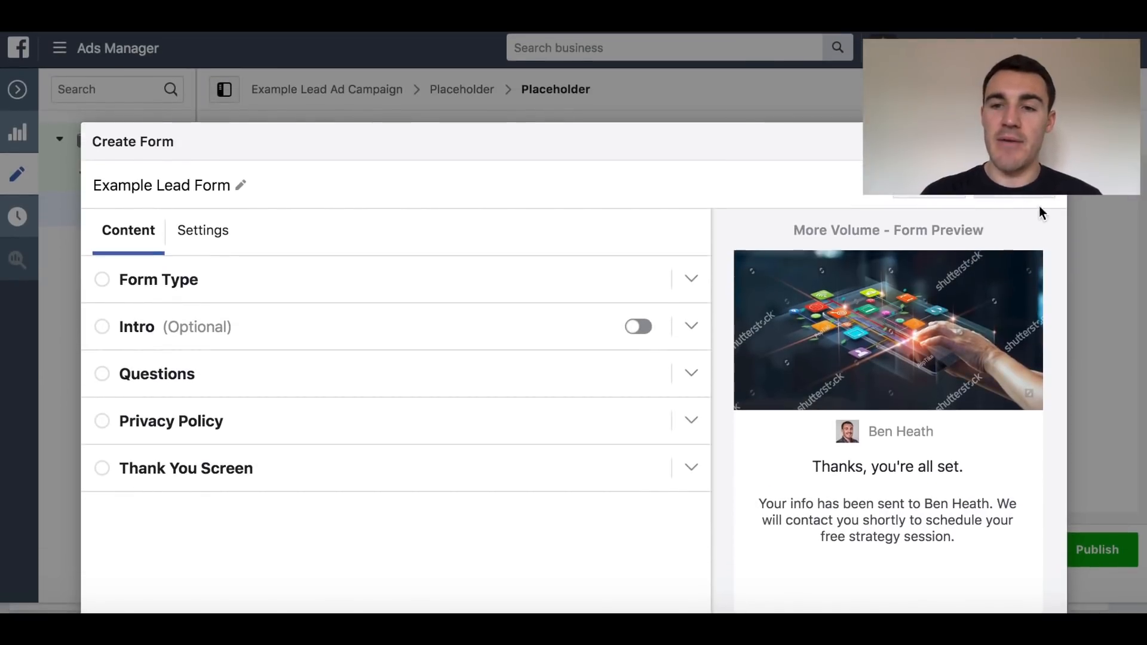